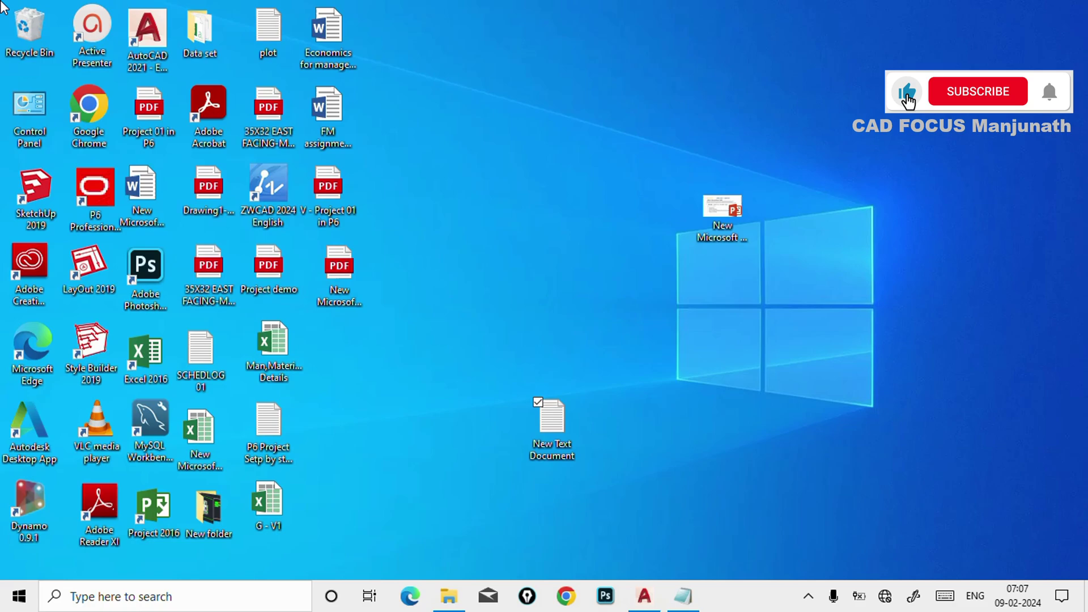
Show the Notepad notes and point out the 1.VIEWPORTS and 2.BLOCKS topics
{"action": "left_click", "coordinate": [684, 595]}
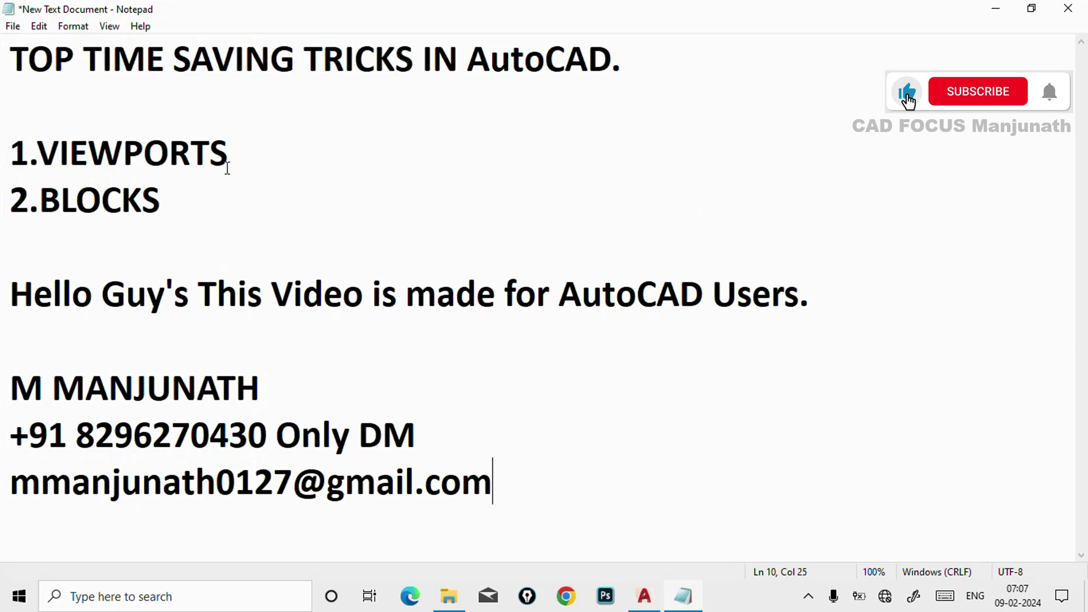
{"action": "left_click", "coordinate": [163, 211]}
{"action": "left_click", "coordinate": [246, 151]}
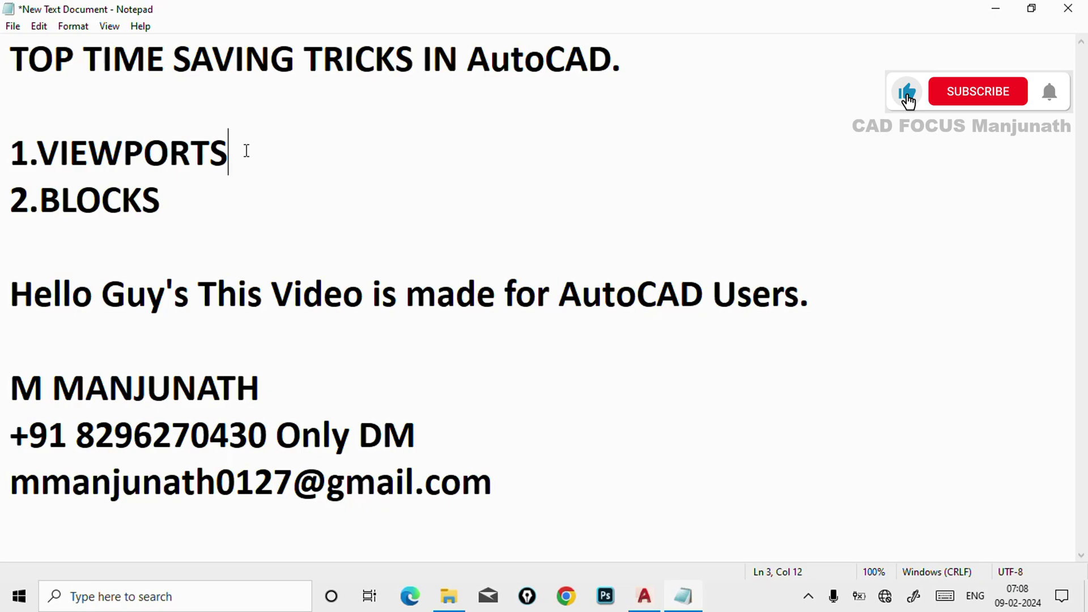
{"action": "left_click", "coordinate": [176, 202]}
Switch to AutoCAD and open the recent drawing with the ground and first floor plans
{"action": "left_click", "coordinate": [646, 597]}
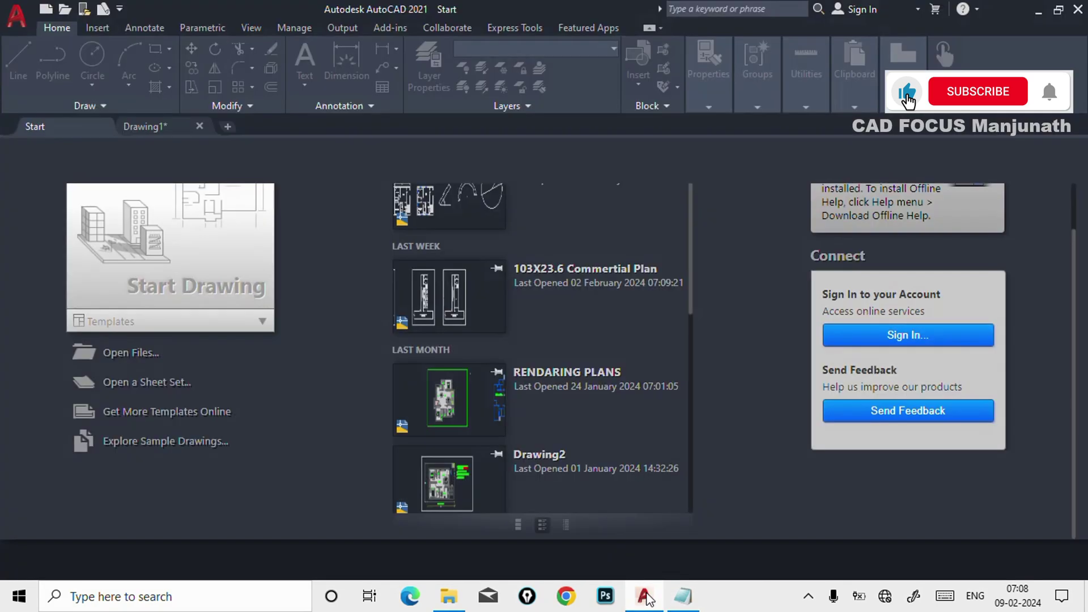
{"action": "left_click", "coordinate": [462, 218]}
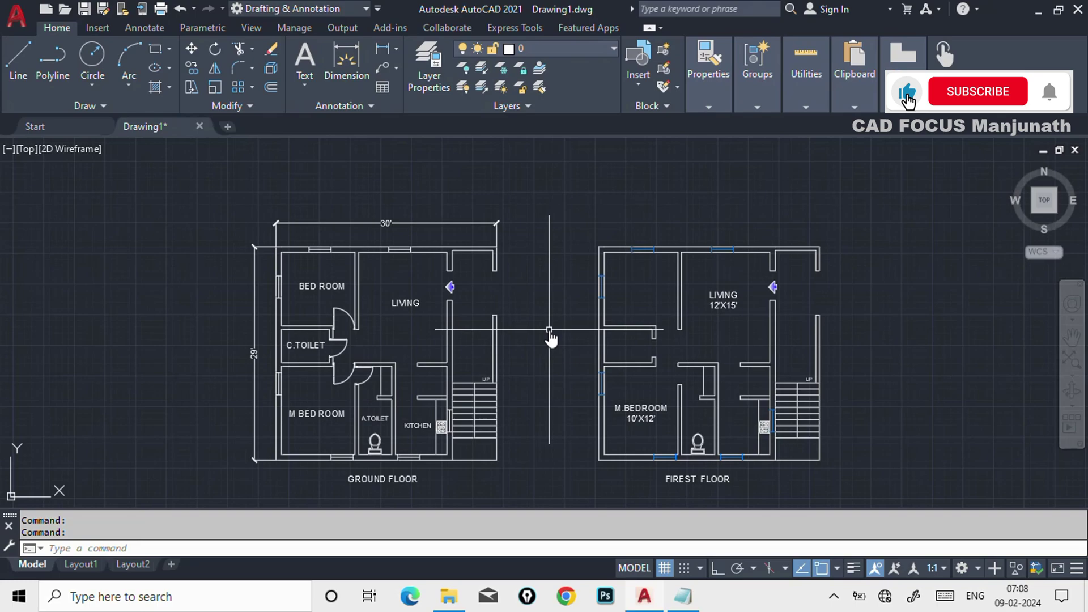
{"action": "type", "text": "VIEW"}
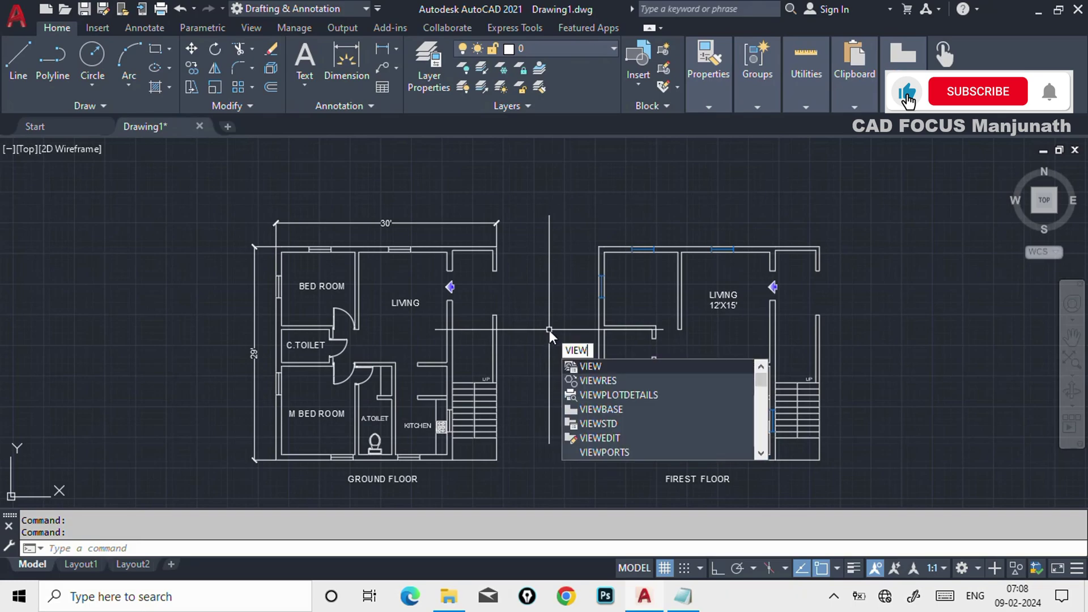
{"action": "type", "text": "PO"}
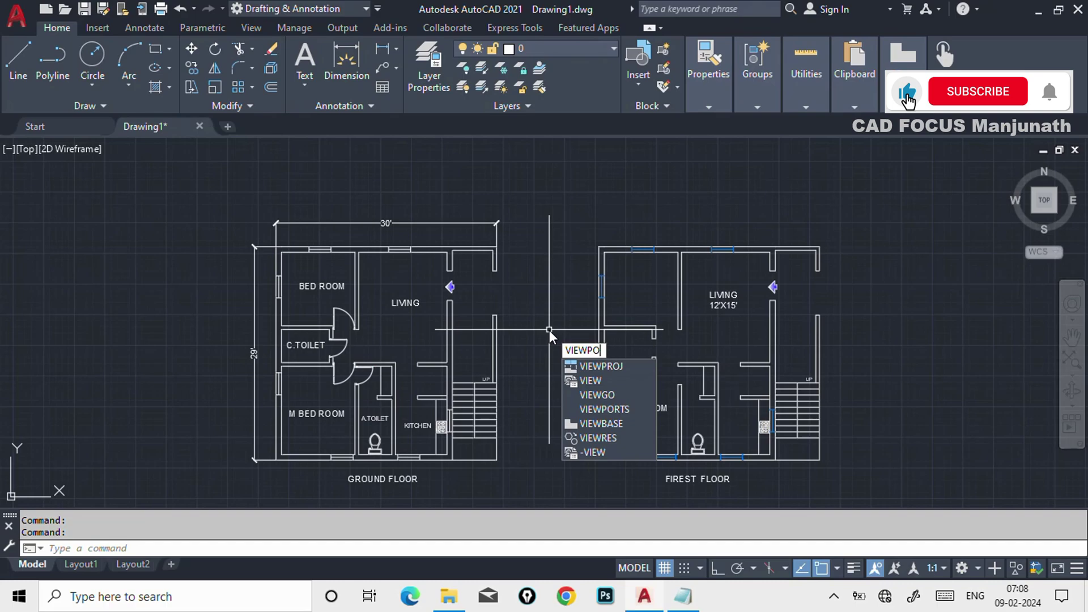
{"action": "type", "text": "R"}
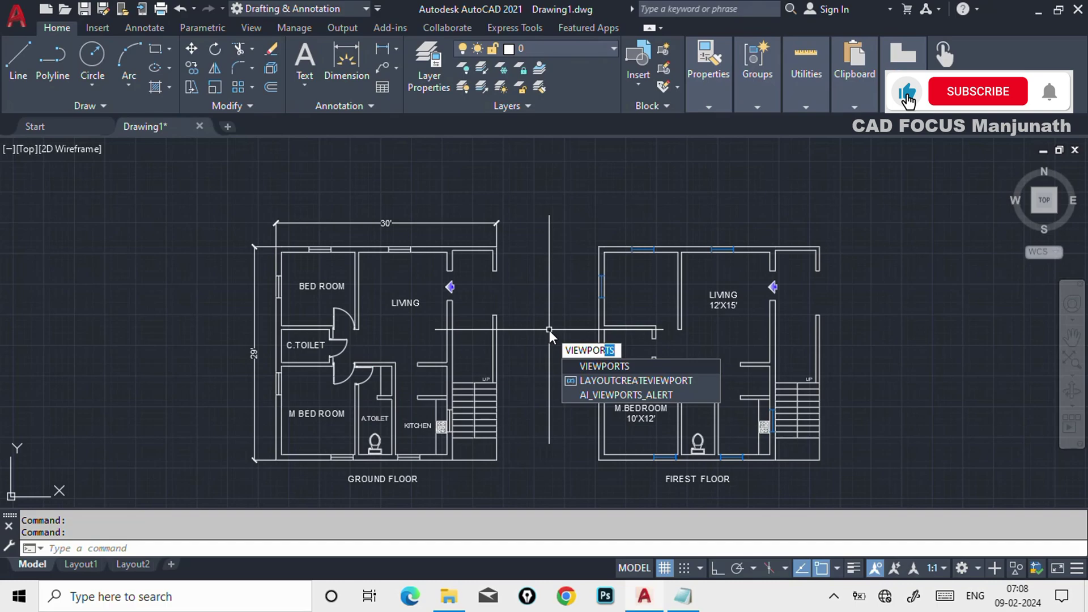
{"action": "key", "text": "Return"}
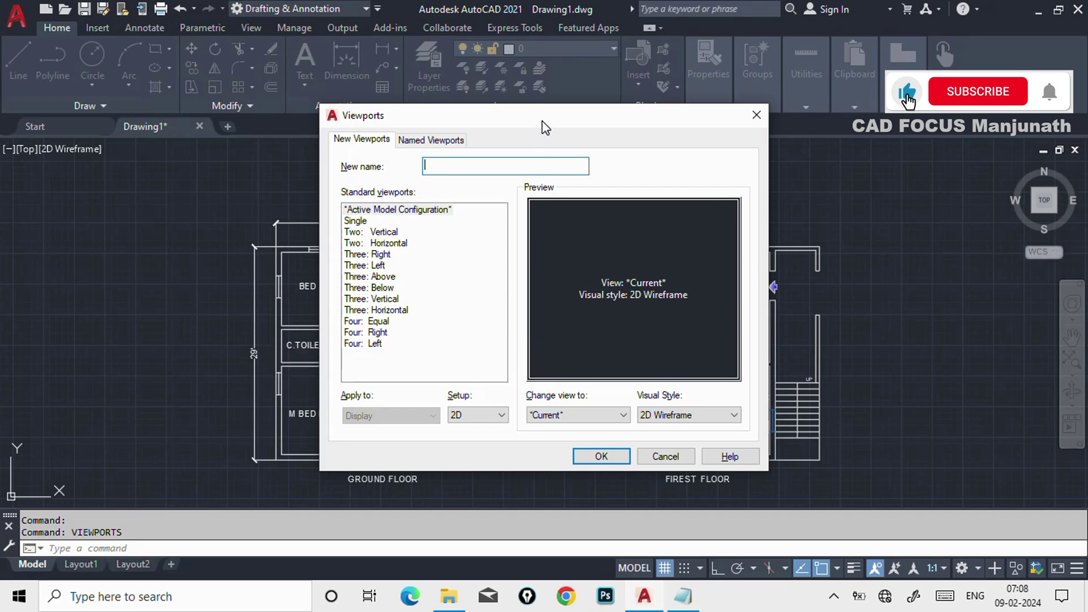
{"action": "left_click_drag", "start_coordinate": [545, 124], "coordinate": [516, 107]}
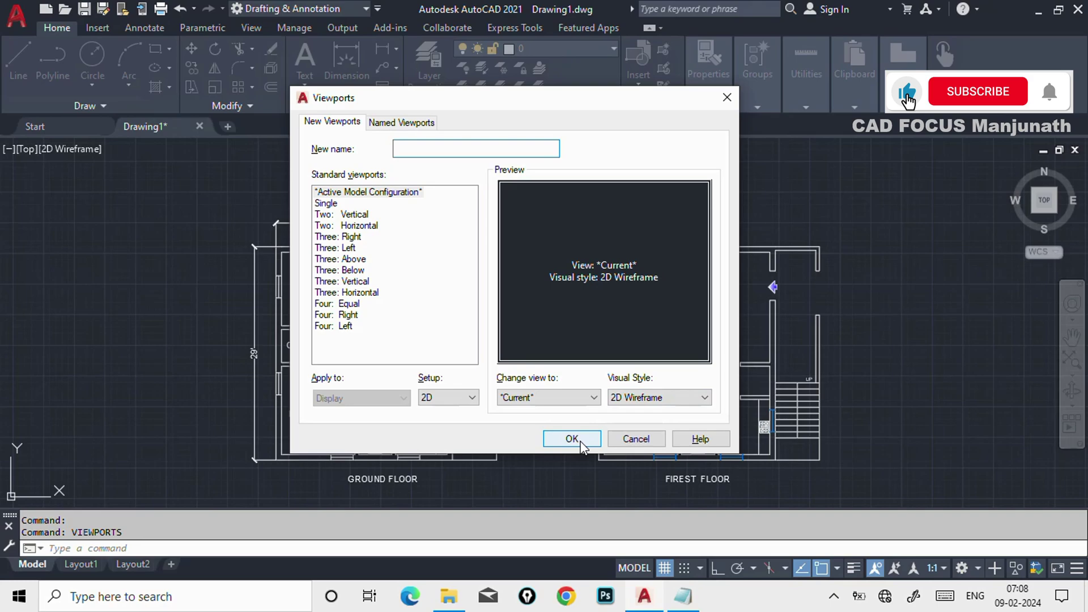
{"action": "left_click", "coordinate": [636, 438]}
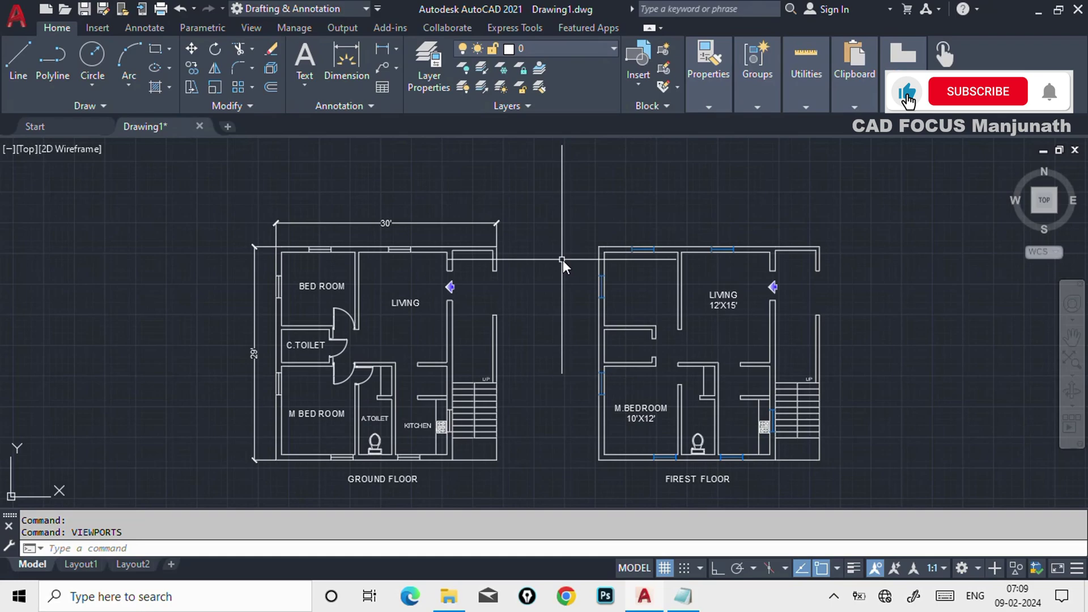
Run VIEWPORTS and compare the Two: Vertical and Two: Horizontal layouts
{"action": "type", "text": "VIEWPORTS"}
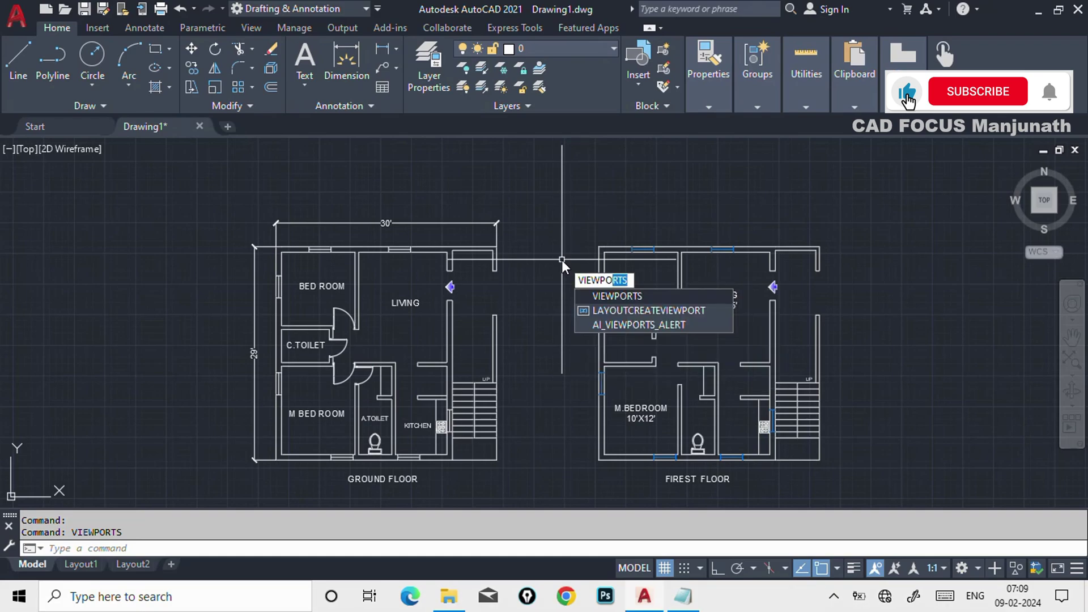
{"action": "key", "text": "Return"}
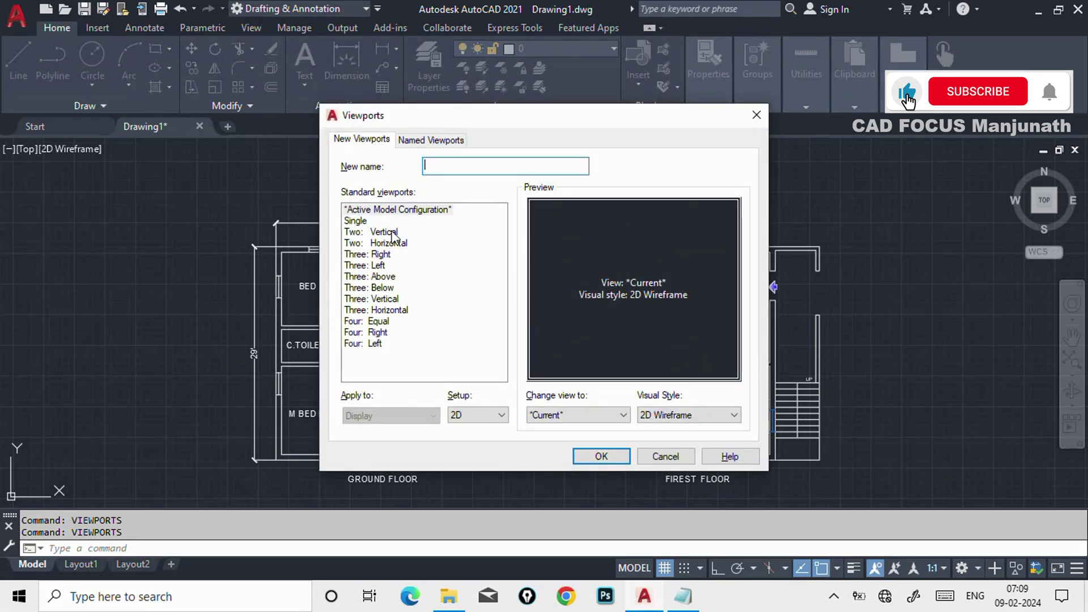
{"action": "left_click", "coordinate": [388, 232]}
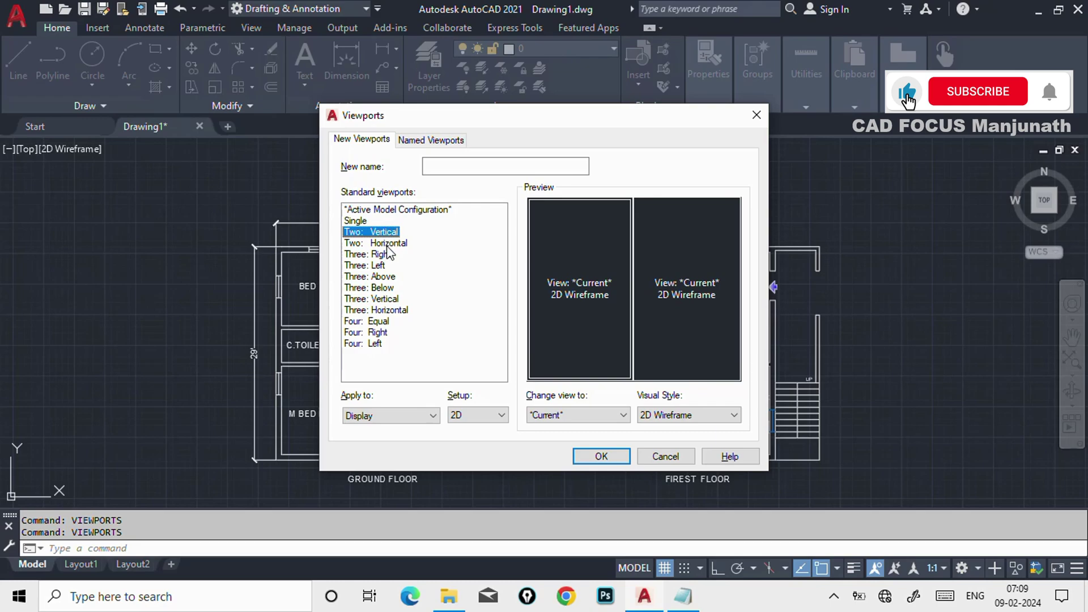
{"action": "left_click", "coordinate": [389, 243]}
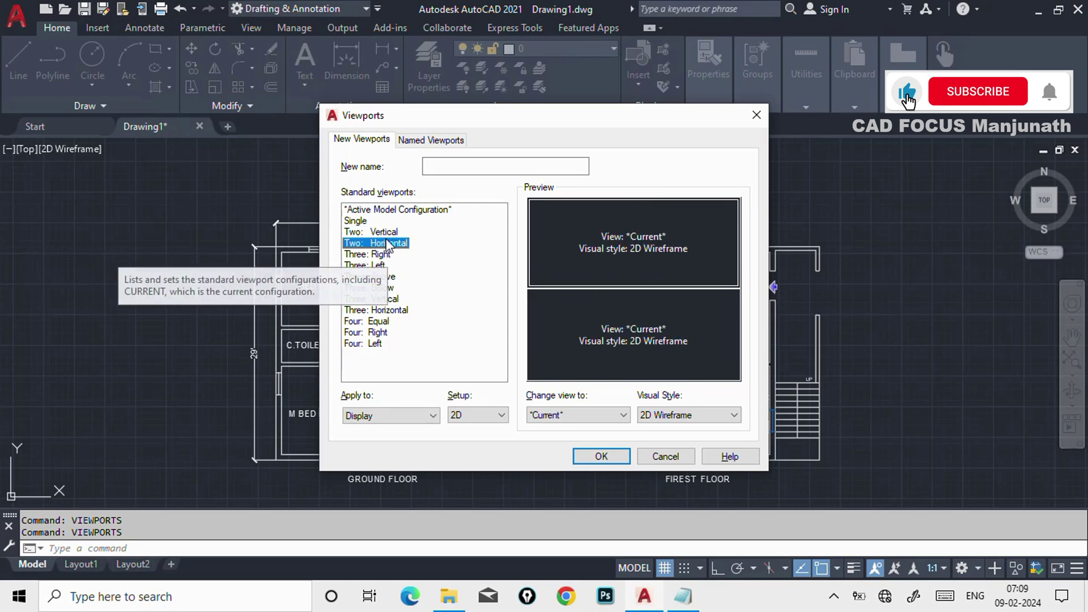
{"action": "left_click", "coordinate": [386, 235]}
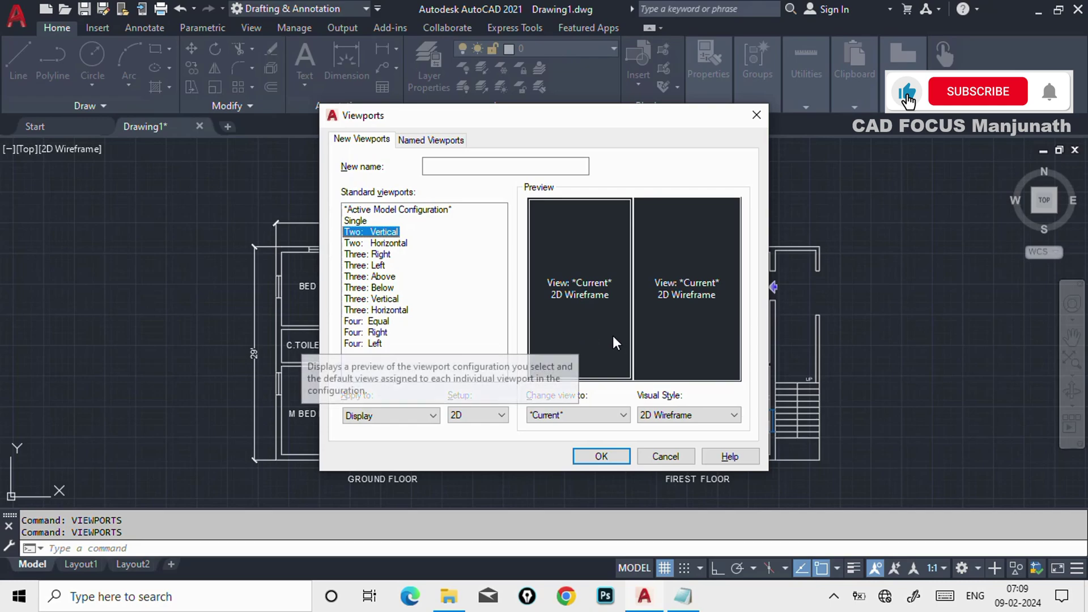
{"action": "left_click", "coordinate": [388, 244]}
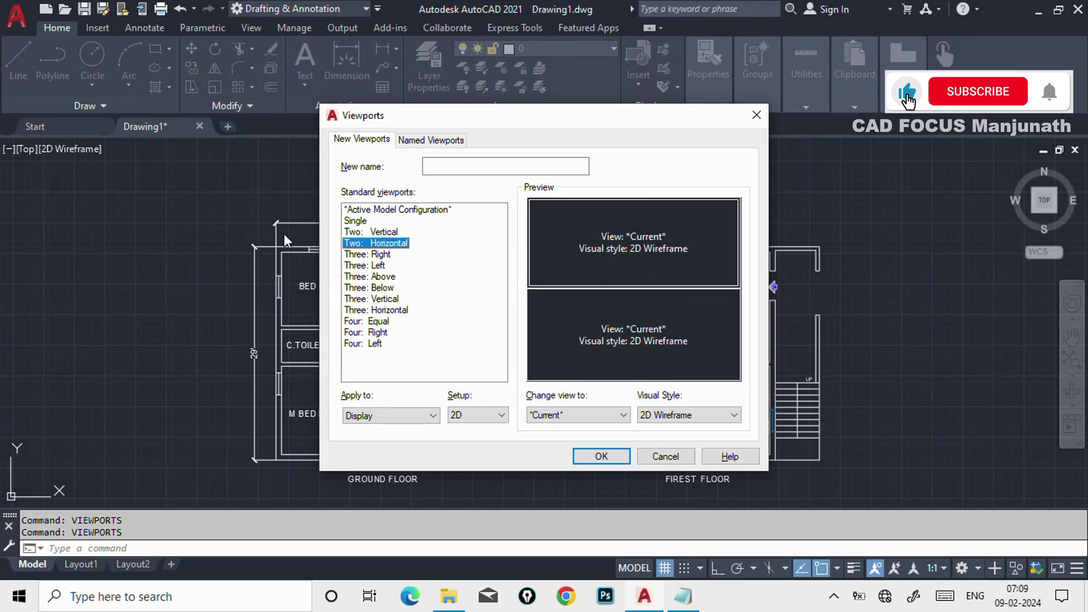
Preview the Three (Right, Left, Above, Below, Vertical, Horizontal) and Four (Equal, Right, Left) layouts
{"action": "left_click", "coordinate": [387, 255]}
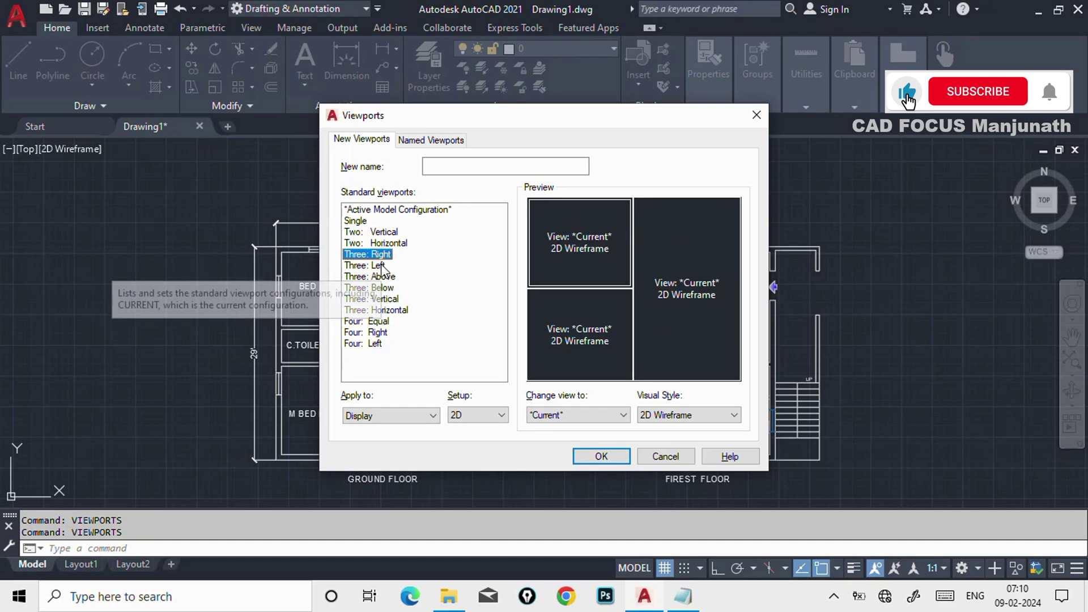
{"action": "left_click", "coordinate": [383, 266]}
{"action": "left_click", "coordinate": [385, 277]}
{"action": "left_click", "coordinate": [384, 289]}
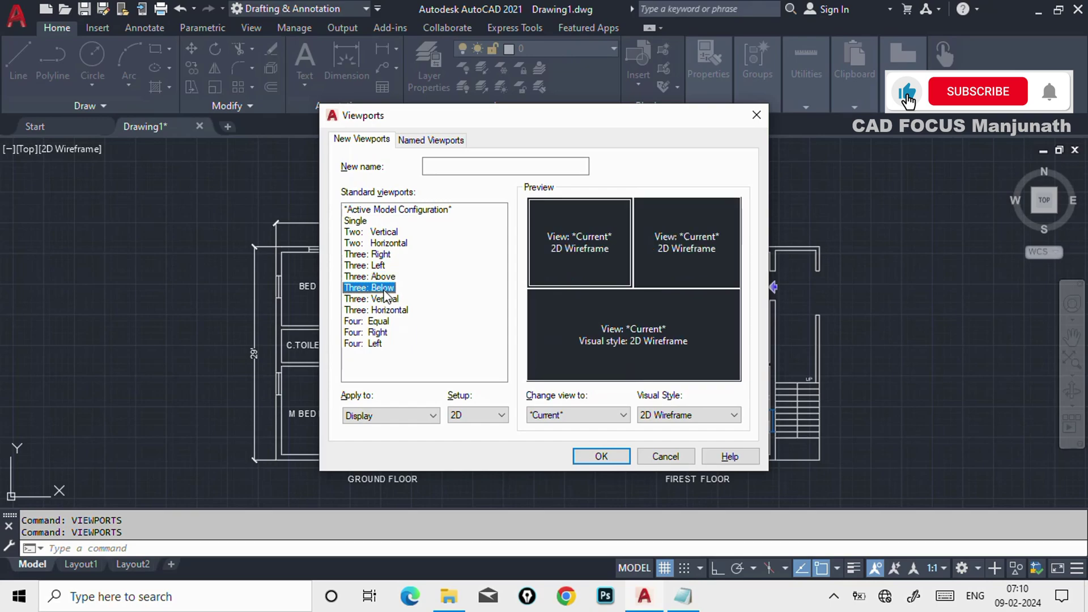
{"action": "left_click", "coordinate": [385, 299]}
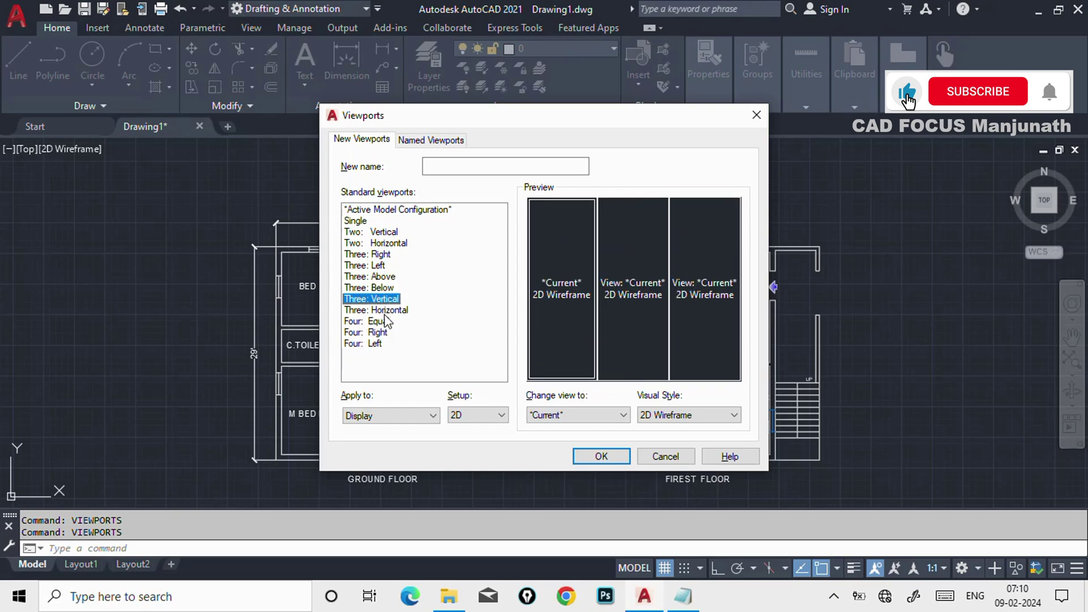
{"action": "left_click", "coordinate": [385, 312]}
{"action": "left_click", "coordinate": [385, 324]}
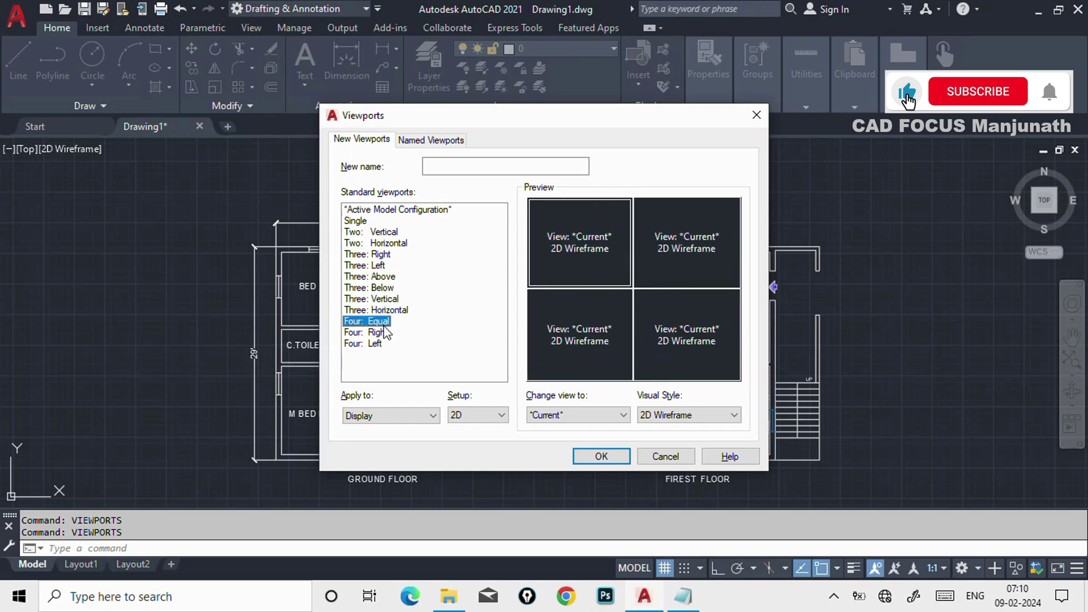
{"action": "left_click", "coordinate": [383, 333]}
{"action": "left_click", "coordinate": [383, 345]}
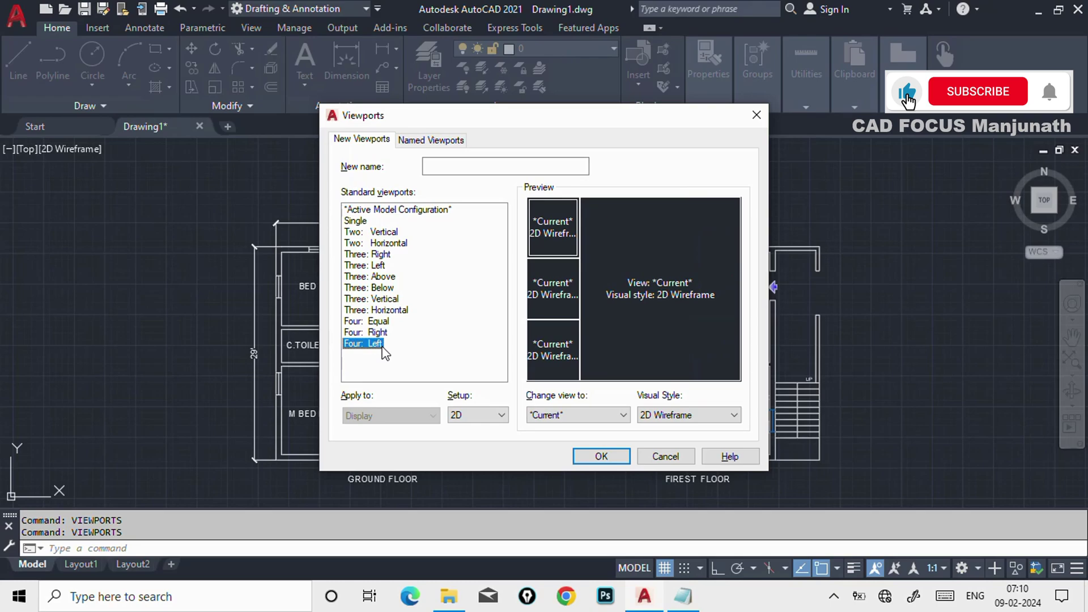
Apply the Two: Horizontal layout for two stacked viewports
{"action": "left_click", "coordinate": [390, 233]}
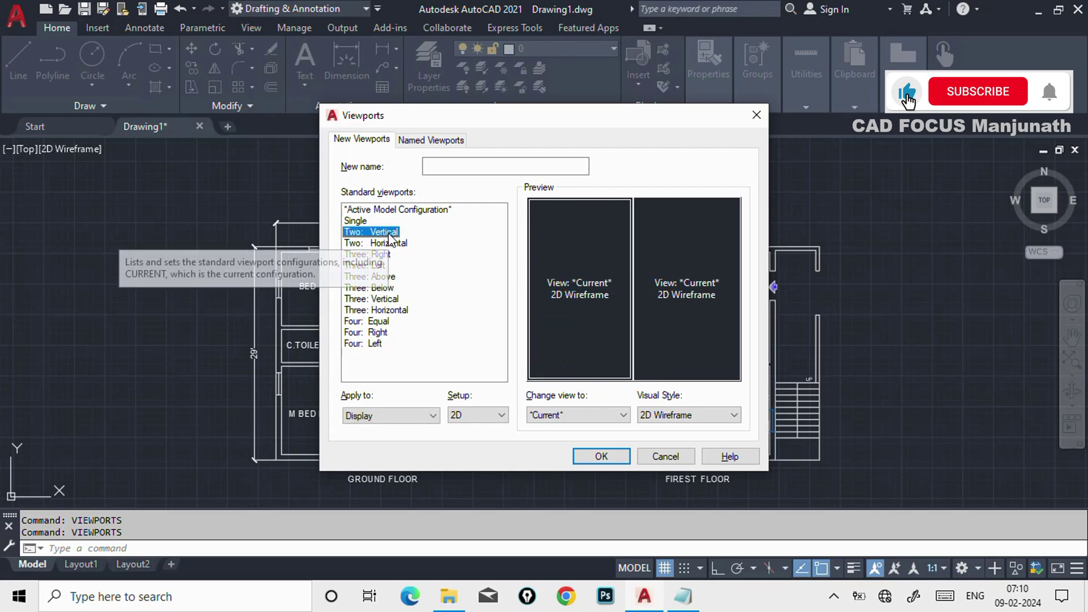
{"action": "left_click", "coordinate": [390, 244]}
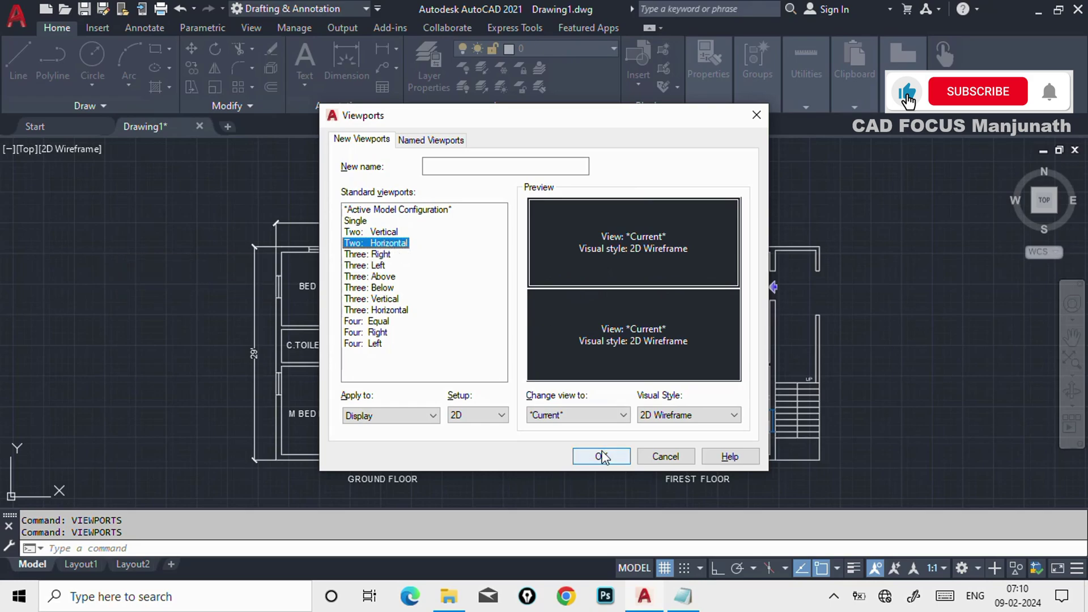
{"action": "left_click", "coordinate": [601, 457]}
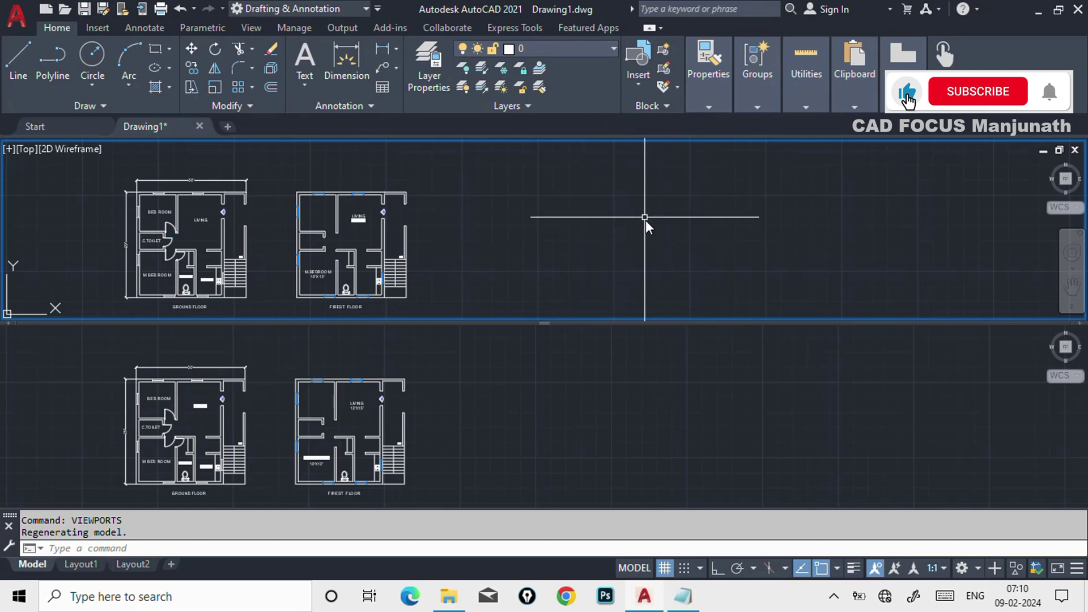
Hide the interface clutter with Ctrl+0, then pan and zoom the plans in the lower viewport
{"action": "key", "text": "ctrl+0"}
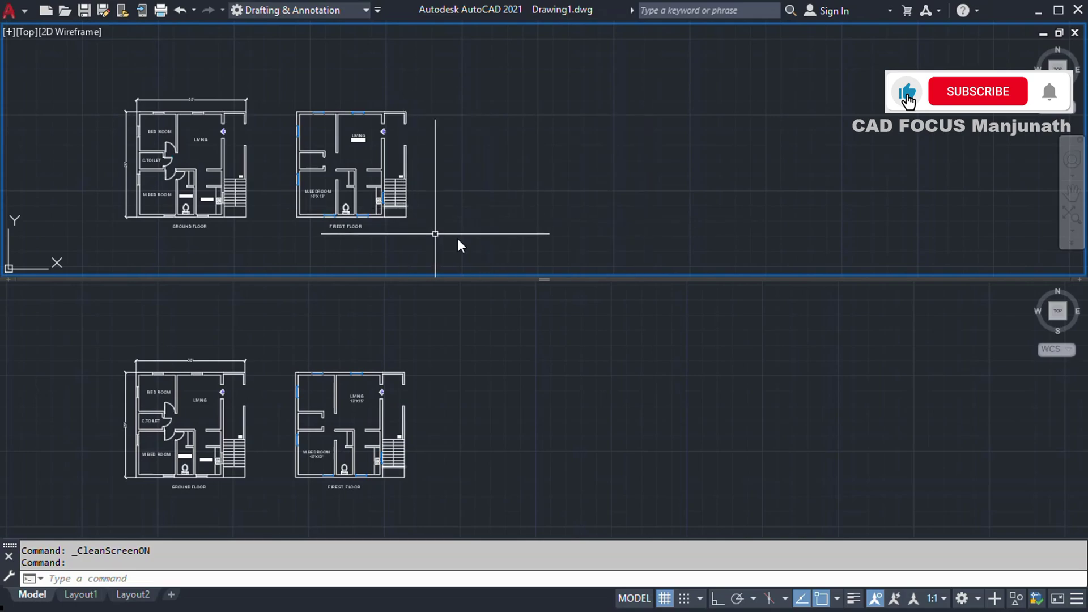
{"action": "left_click", "coordinate": [496, 399]}
{"action": "middle_click_drag", "start_coordinate": [437, 396], "coordinate": [673, 402]}
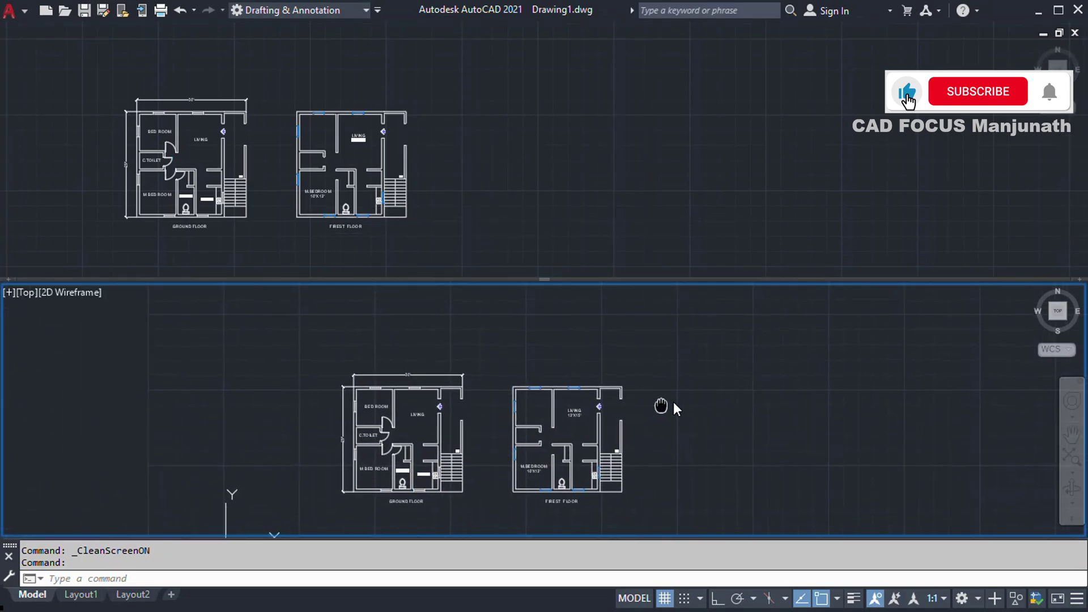
{"action": "scroll", "coordinate": [447, 413], "scroll_direction": "up", "scroll_amount": 3}
{"action": "scroll", "coordinate": [447, 413], "scroll_direction": "up", "scroll_amount": 2}
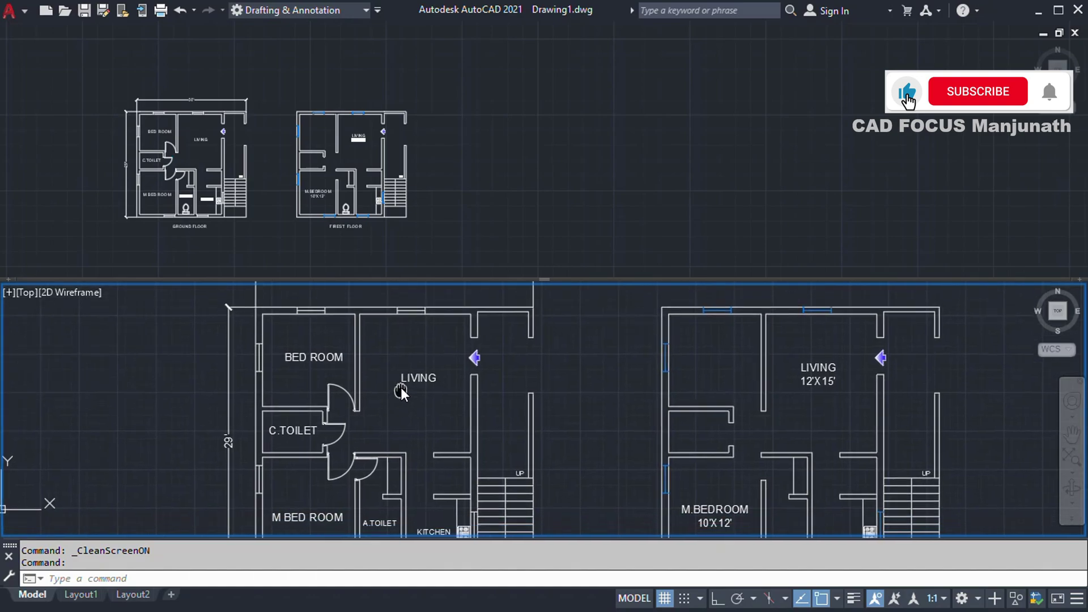
{"action": "scroll", "coordinate": [400, 386], "scroll_direction": "up", "scroll_amount": 2}
Centre and zoom in on the small plans in the upper viewport
{"action": "left_click", "coordinate": [488, 178]}
{"action": "scroll", "coordinate": [478, 168], "scroll_direction": "down", "scroll_amount": 3}
{"action": "middle_click_drag", "start_coordinate": [478, 169], "coordinate": [589, 196]}
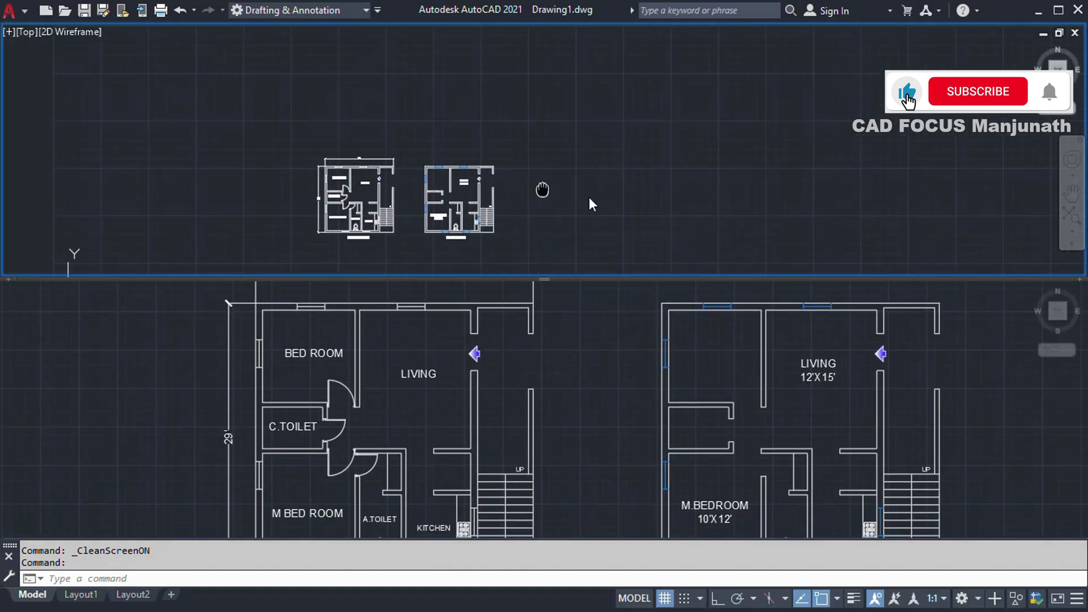
{"action": "middle_click_drag", "start_coordinate": [431, 170], "coordinate": [522, 163]}
{"action": "scroll", "coordinate": [488, 168], "scroll_direction": "up", "scroll_amount": 1}
{"action": "scroll", "coordinate": [505, 218], "scroll_direction": "up", "scroll_amount": 4}
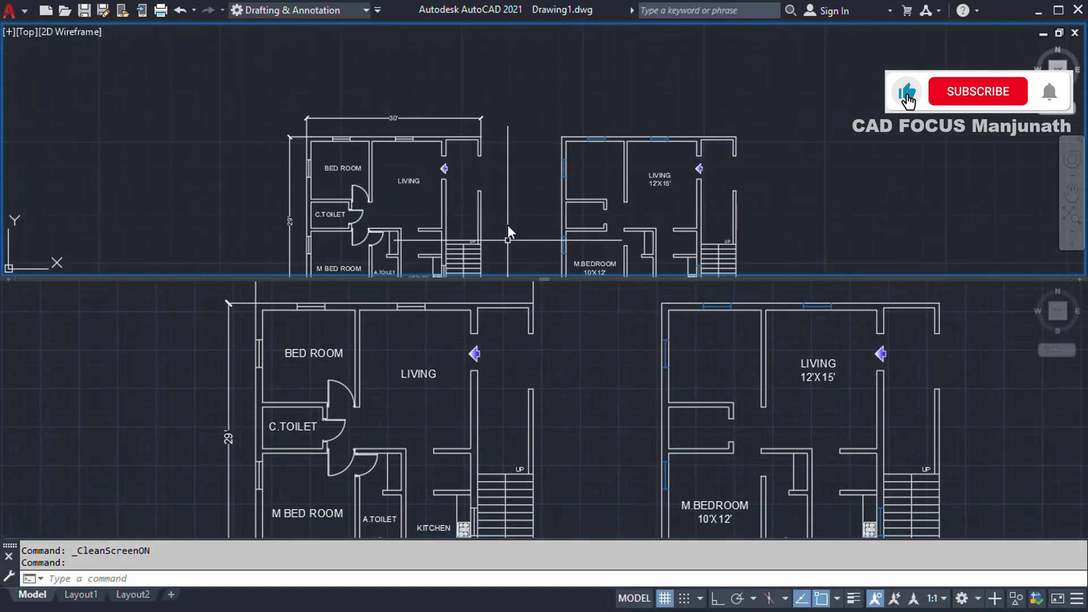
Show the GROUND FLOOR and FIREST FLOOR labels below and the whole first-floor plan above
{"action": "left_click", "coordinate": [561, 387]}
{"action": "middle_click_drag", "start_coordinate": [568, 393], "coordinate": [549, 316]}
{"action": "left_click", "coordinate": [508, 175]}
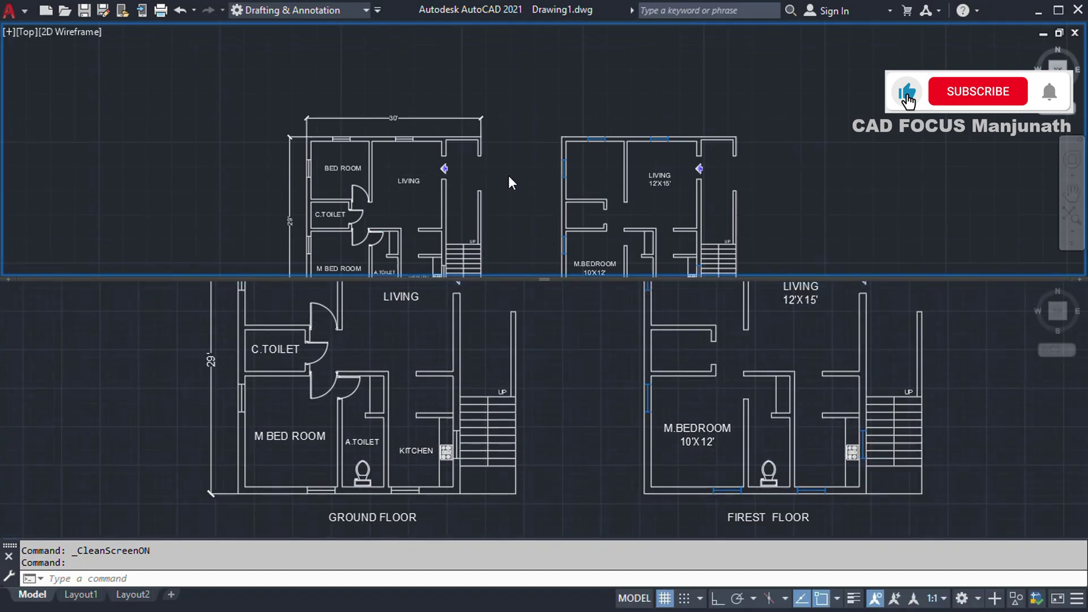
{"action": "scroll", "coordinate": [509, 175], "scroll_direction": "up", "scroll_amount": 3}
{"action": "scroll", "coordinate": [349, 152], "scroll_direction": "down", "scroll_amount": 1}
{"action": "scroll", "coordinate": [349, 150], "scroll_direction": "down", "scroll_amount": 2}
{"action": "middle_click_drag", "start_coordinate": [446, 164], "coordinate": [375, 114]}
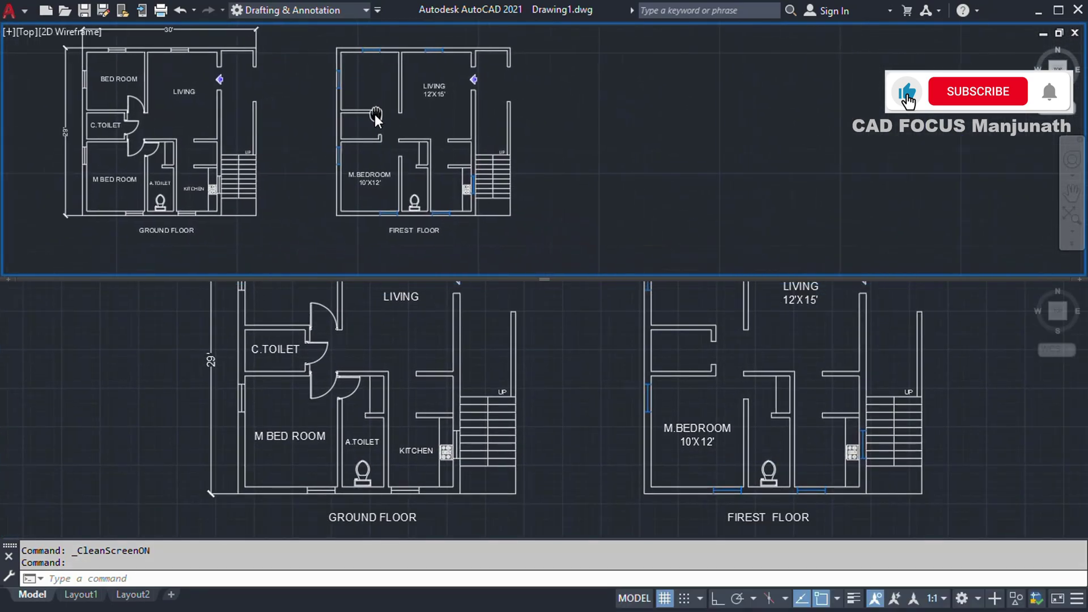
{"action": "scroll", "coordinate": [386, 124], "scroll_direction": "up", "scroll_amount": 5}
{"action": "middle_click_drag", "start_coordinate": [419, 144], "coordinate": [392, 162]}
{"action": "scroll", "coordinate": [394, 149], "scroll_direction": "down", "scroll_amount": 2}
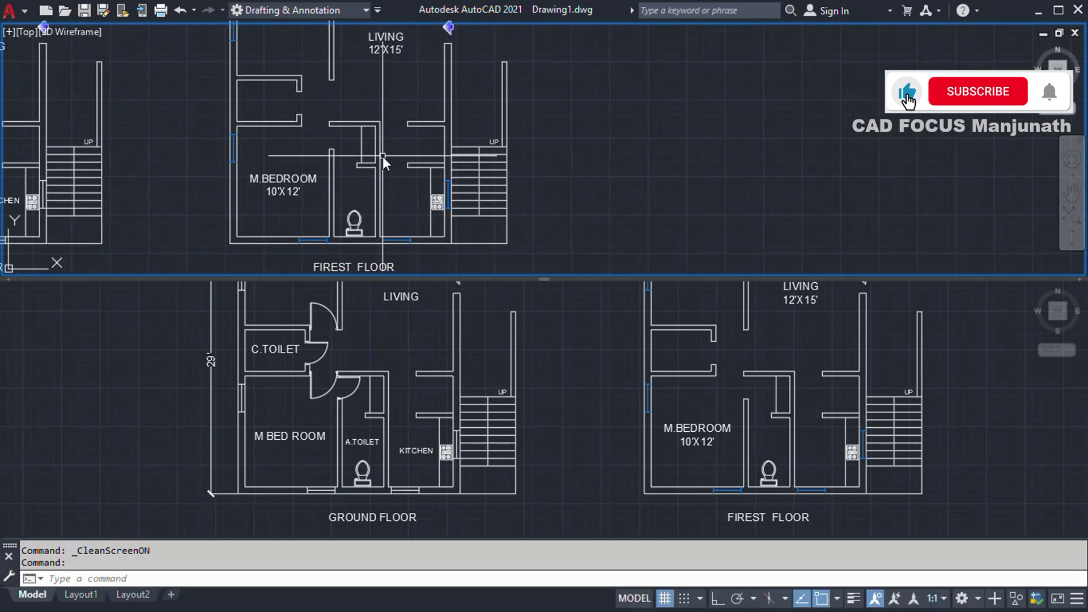
{"action": "scroll", "coordinate": [371, 134], "scroll_direction": "down", "scroll_amount": 4}
{"action": "scroll", "coordinate": [371, 134], "scroll_direction": "up", "scroll_amount": 4}
{"action": "middle_click_drag", "start_coordinate": [371, 133], "coordinate": [375, 152]}
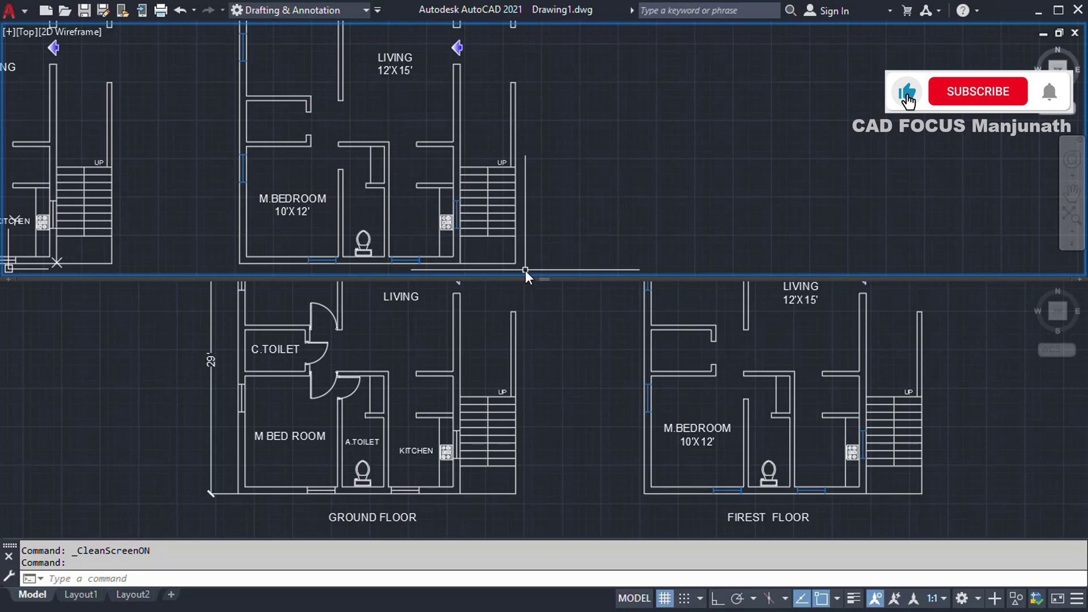
Switch the viewports to the Two: Vertical side-by-side layout
{"action": "key", "text": "Escape"}
{"action": "key", "text": "Escape"}
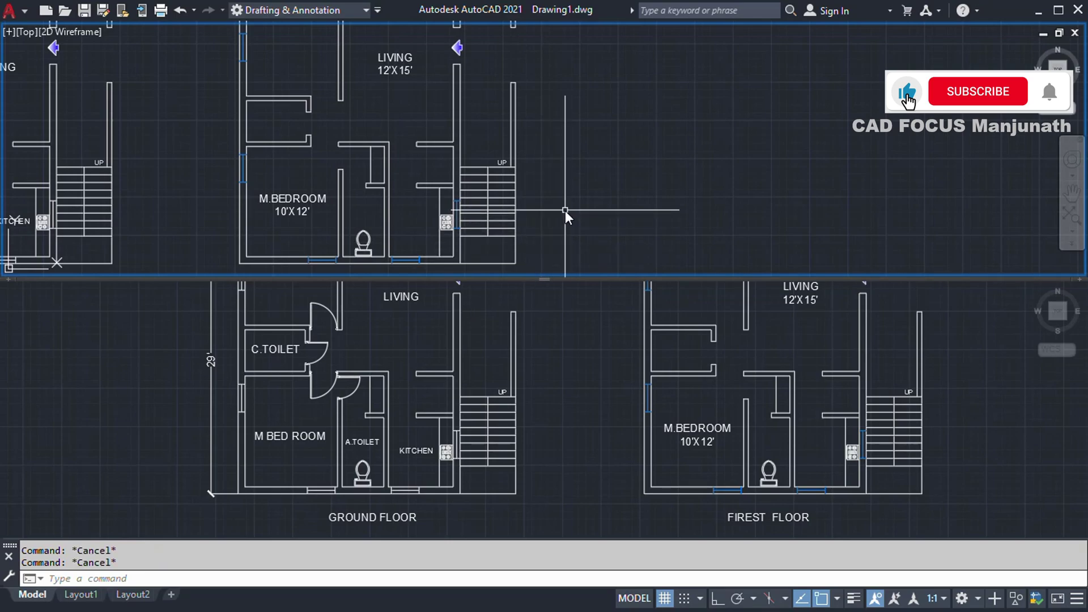
{"action": "type", "text": "vie"}
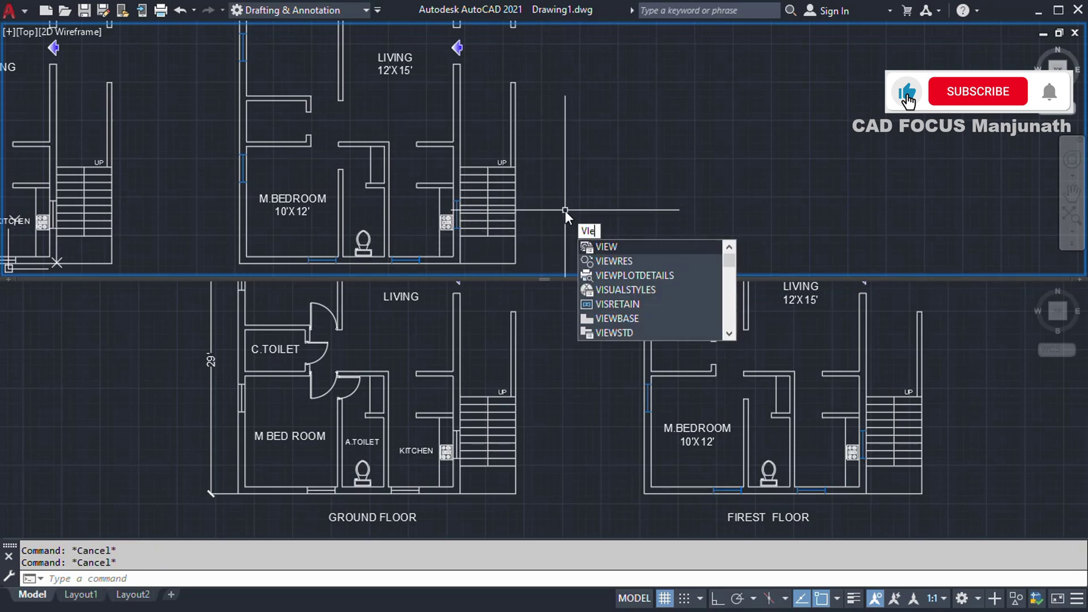
{"action": "key", "text": "Down"}
{"action": "key", "text": "Down"}
{"action": "key", "text": "Down"}
{"action": "key", "text": "Down"}
{"action": "key", "text": "Down"}
{"action": "key", "text": "Down"}
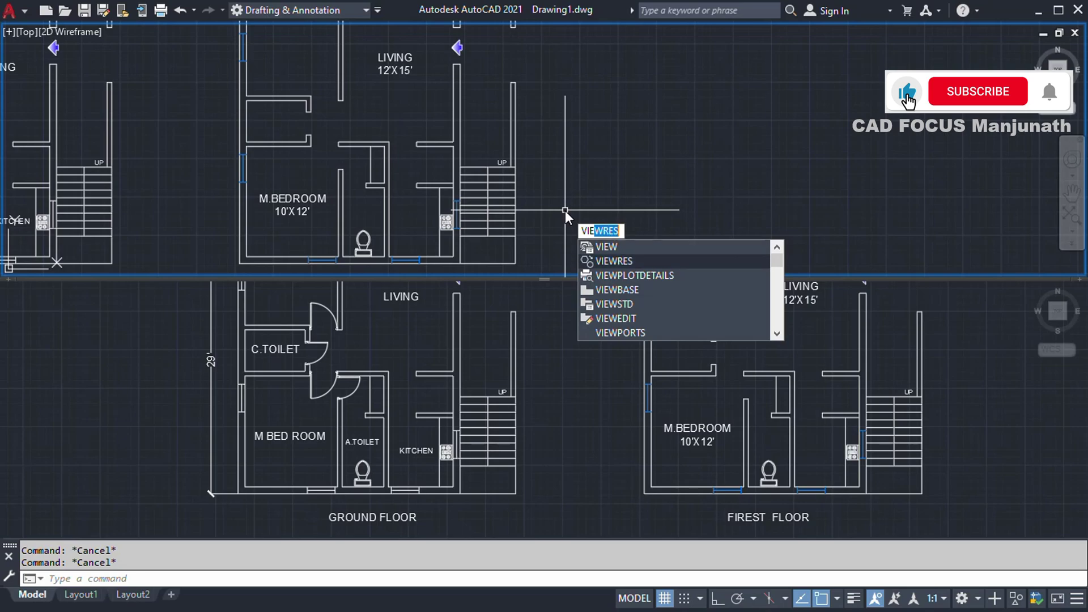
{"action": "key", "text": "Escape"}
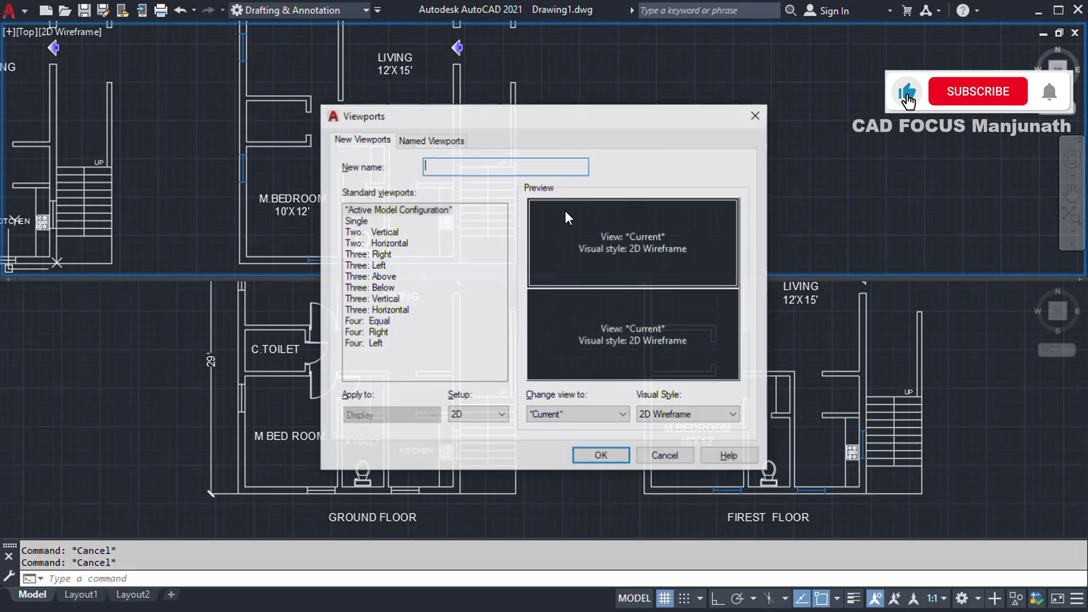
{"action": "left_click", "coordinate": [374, 232]}
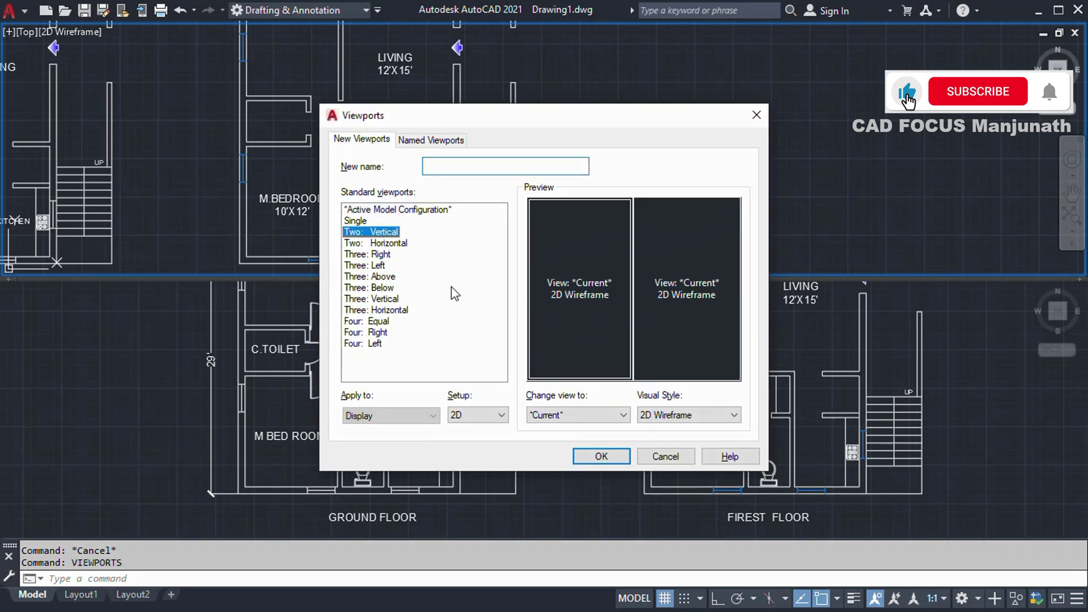
{"action": "left_click", "coordinate": [610, 460]}
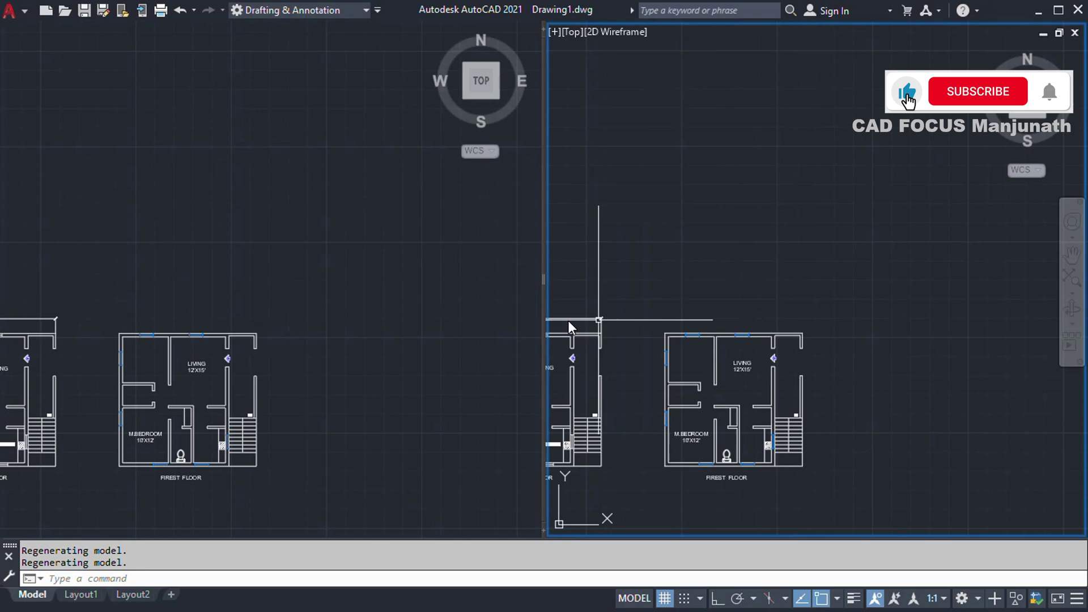
Frame the ground-floor plan in the left viewport
{"action": "left_click", "coordinate": [381, 352]}
{"action": "middle_click_drag", "start_coordinate": [280, 355], "coordinate": [447, 335]}
{"action": "scroll", "coordinate": [186, 382], "scroll_direction": "up", "scroll_amount": 4}
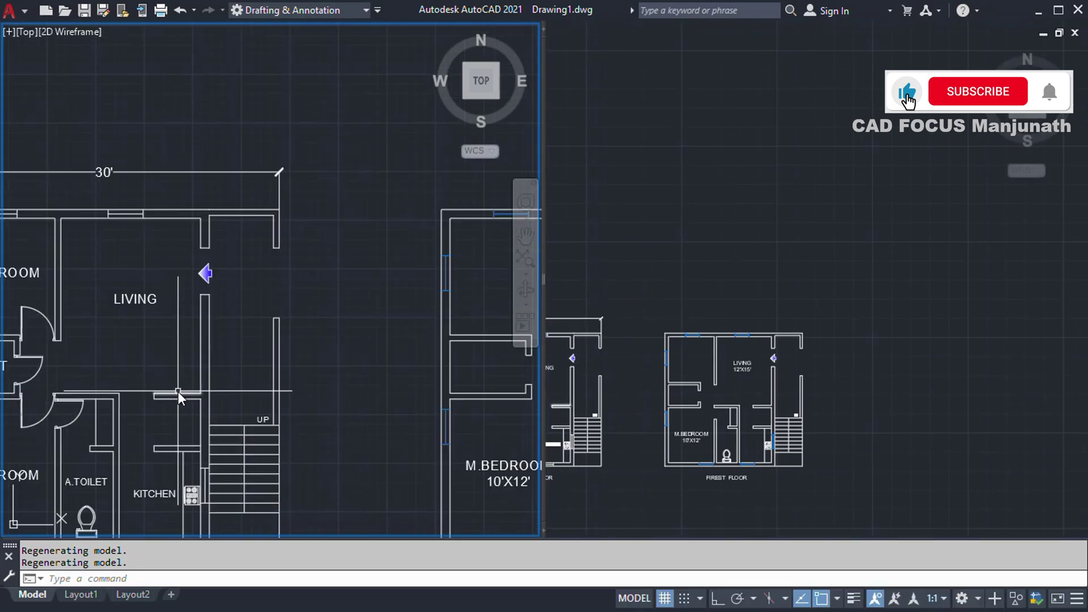
{"action": "middle_click_drag", "start_coordinate": [178, 392], "coordinate": [314, 307]}
Frame the whole first-floor plan in the right viewport
{"action": "left_click", "coordinate": [644, 243]}
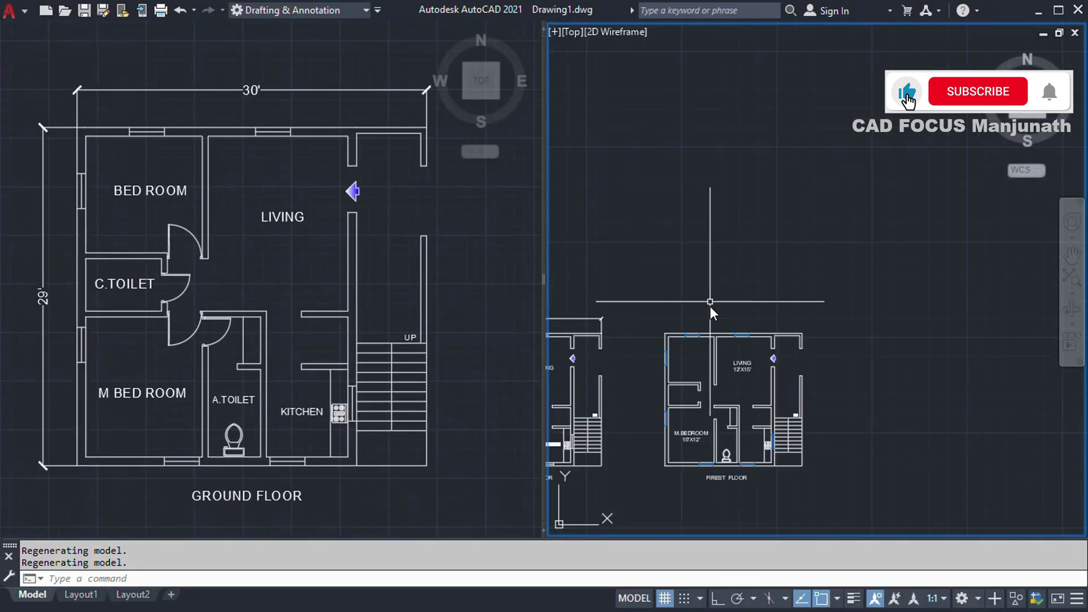
{"action": "middle_click_drag", "start_coordinate": [710, 385], "coordinate": [721, 321]}
{"action": "scroll", "coordinate": [692, 333], "scroll_direction": "up", "scroll_amount": 5}
{"action": "scroll", "coordinate": [691, 333], "scroll_direction": "down", "scroll_amount": 4}
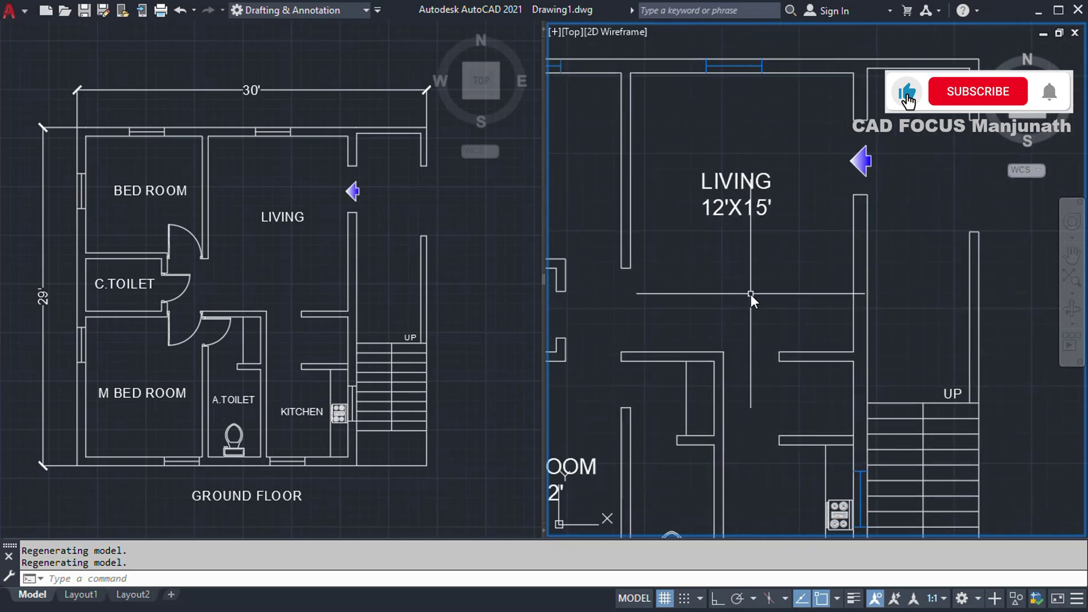
{"action": "scroll", "coordinate": [825, 295], "scroll_direction": "up", "scroll_amount": 2}
{"action": "middle_click_drag", "start_coordinate": [825, 296], "coordinate": [809, 289]}
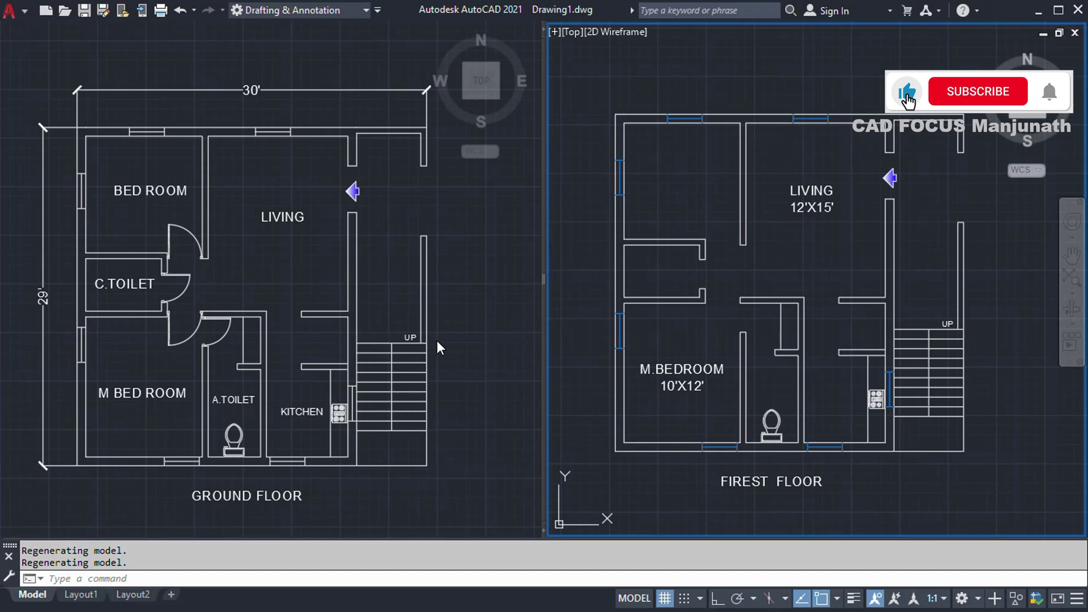
{"action": "key", "text": "Escape"}
{"action": "key", "text": "Escape"}
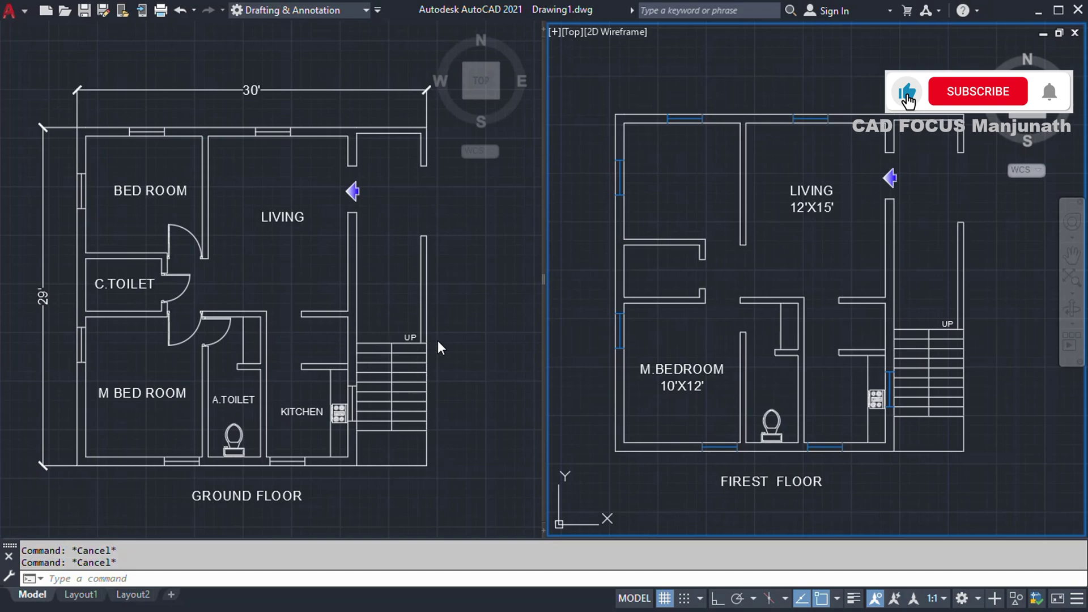
{"action": "type", "text": "viep"}
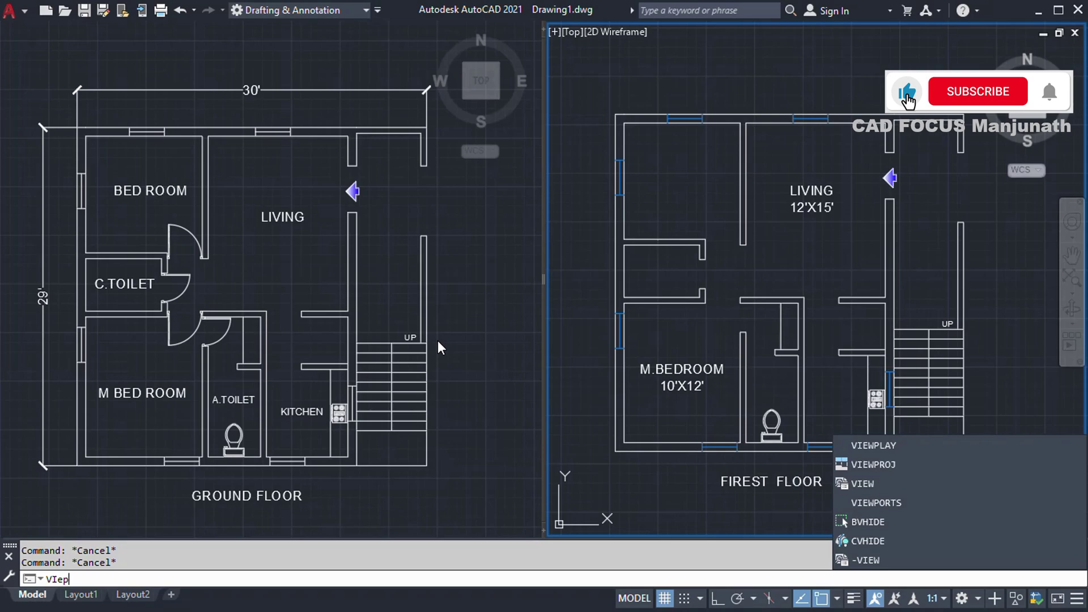
Rerun VIEWPORTS and apply the Two: Horizontal stacked layout
{"action": "key", "text": "BackSpace"}
{"action": "key", "text": "BackSpace"}
{"action": "type", "text": "v"}
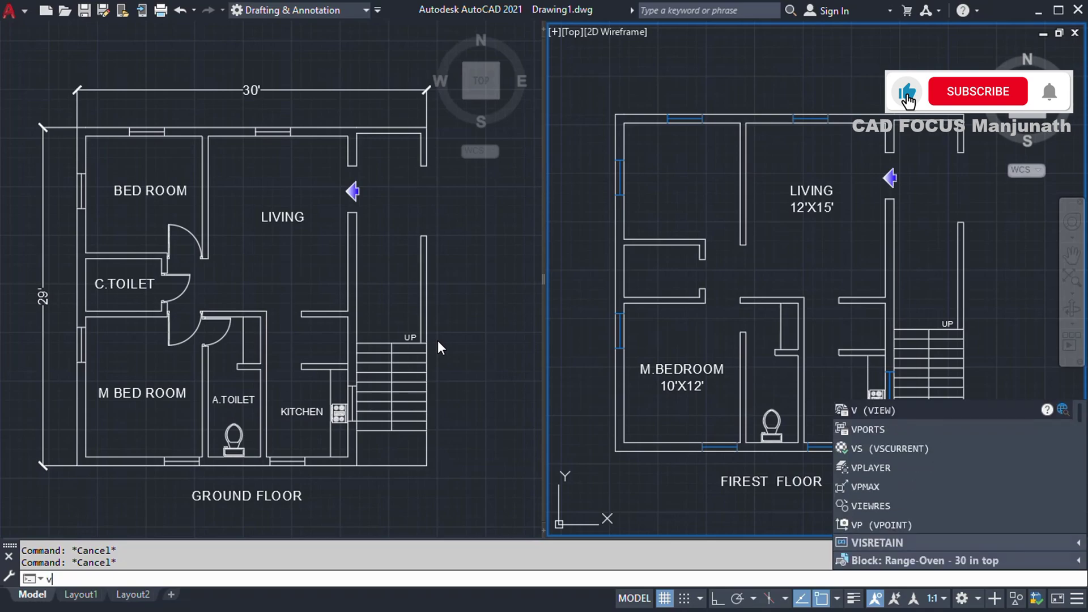
{"action": "type", "text": "IEport"}
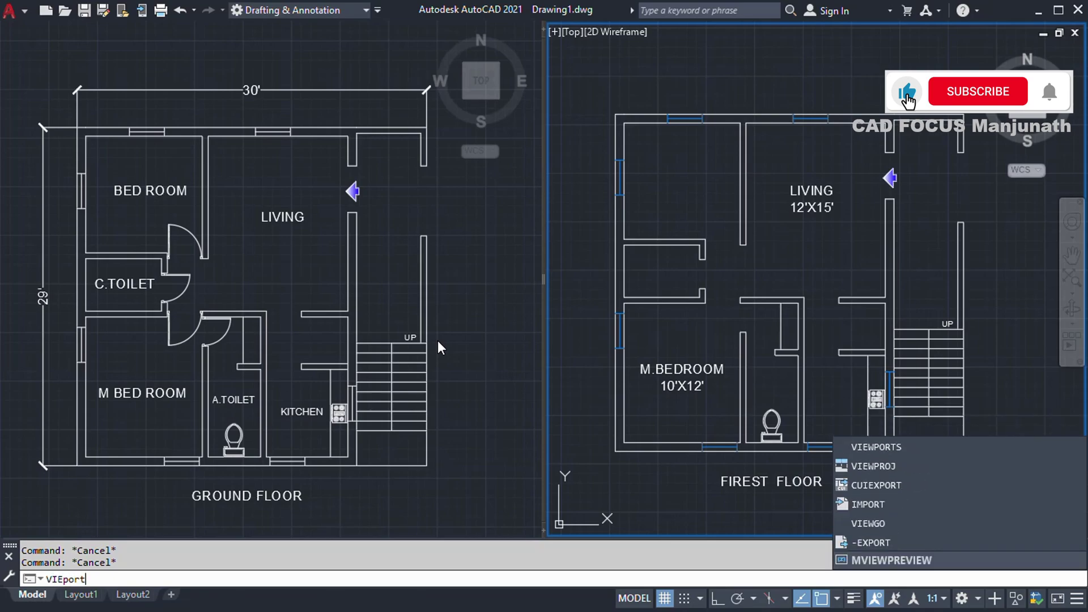
{"action": "key", "text": "Return"}
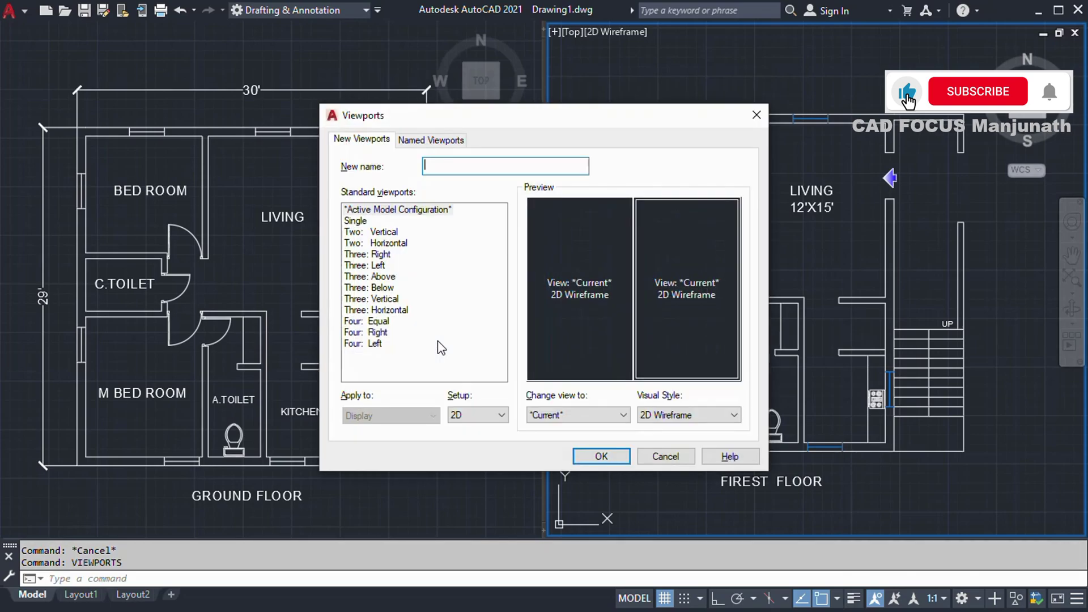
{"action": "left_click", "coordinate": [381, 243]}
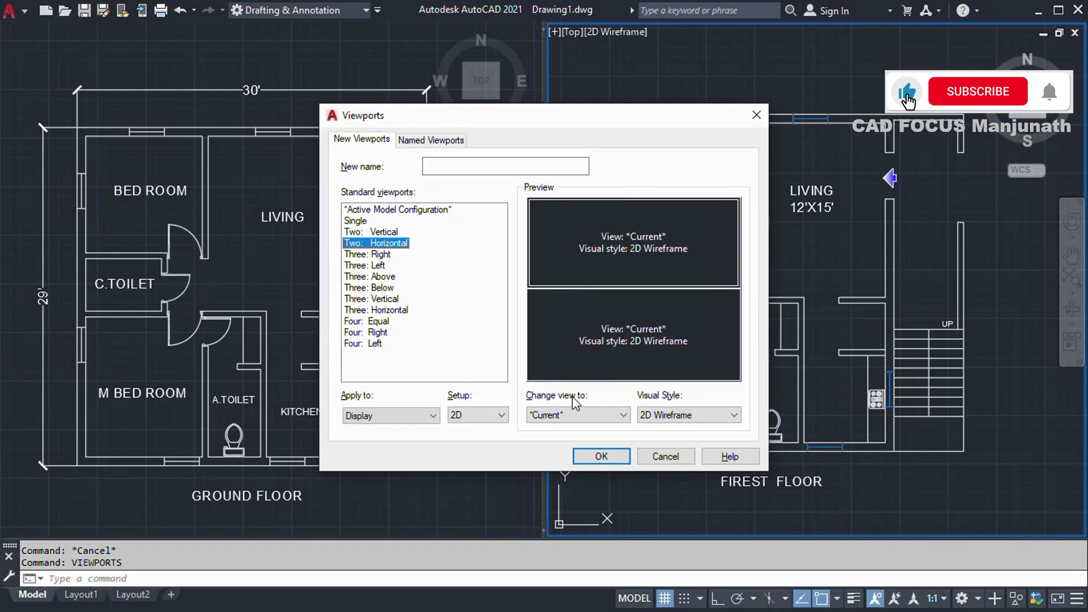
{"action": "left_click", "coordinate": [599, 457]}
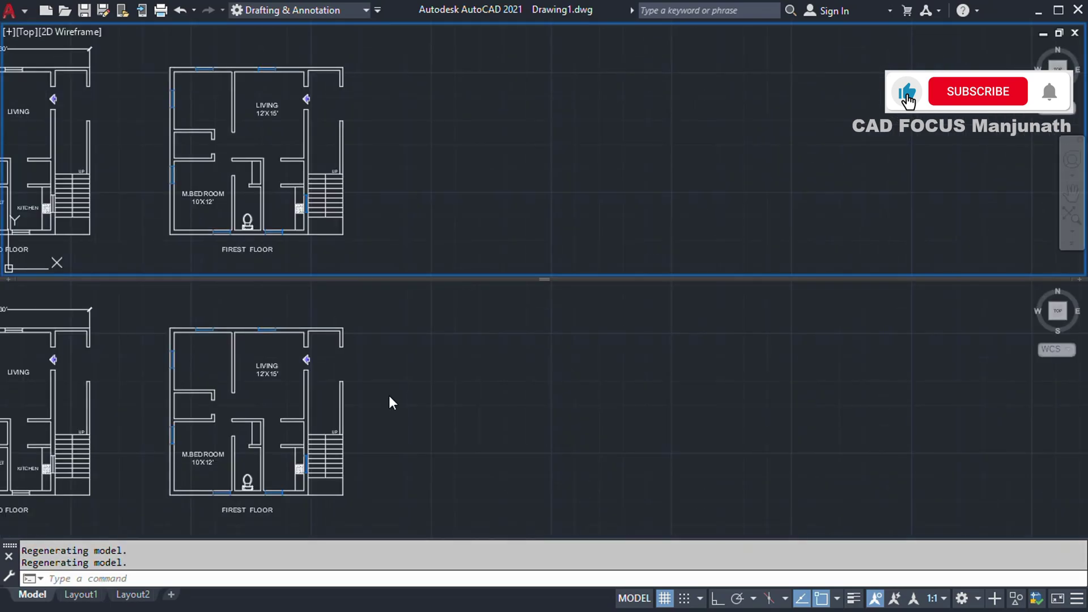
Pan both floor plans into the bottom view, leaving empty space in the top view
{"action": "left_click", "coordinate": [377, 397]}
{"action": "middle_click_drag", "start_coordinate": [377, 396], "coordinate": [710, 436]}
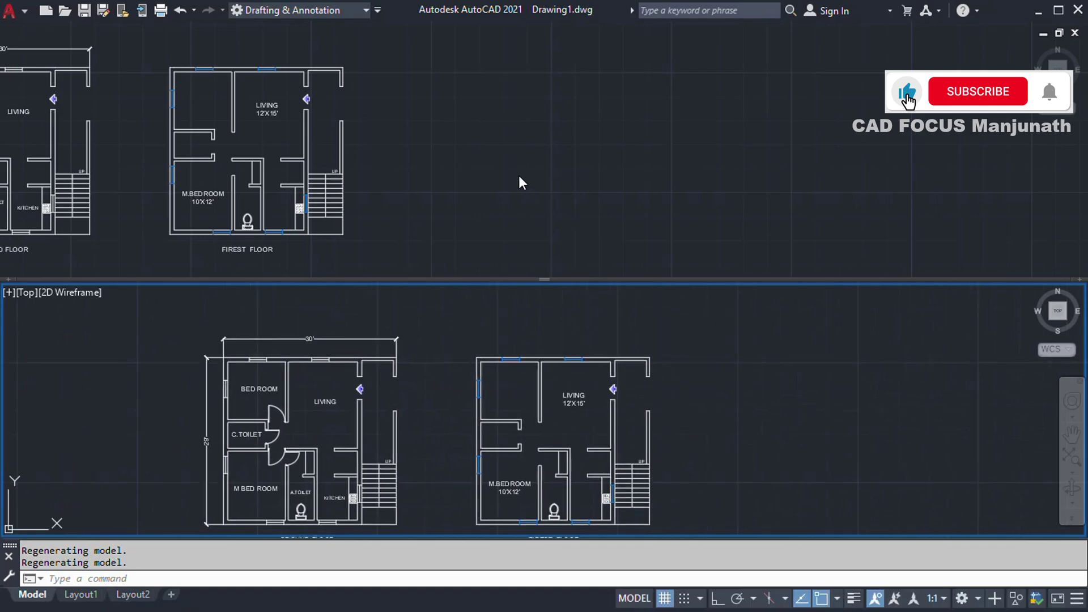
{"action": "left_click", "coordinate": [509, 174]}
{"action": "middle_click_drag", "start_coordinate": [507, 173], "coordinate": [589, 247]}
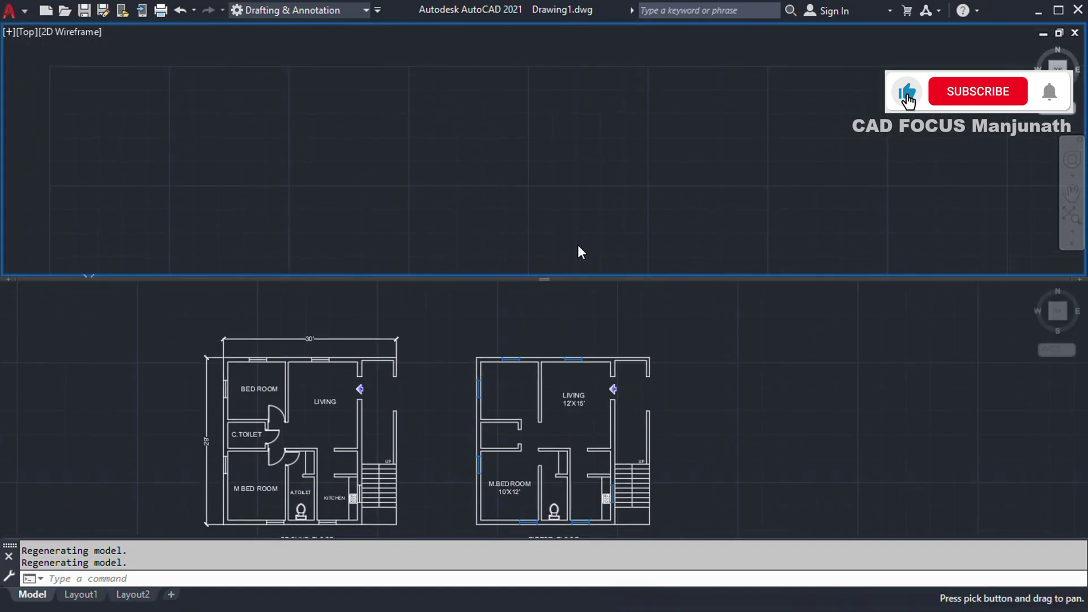
Start vertical XLINEs in the bottom view at the plan's left and right corners
{"action": "left_click", "coordinate": [150, 358]}
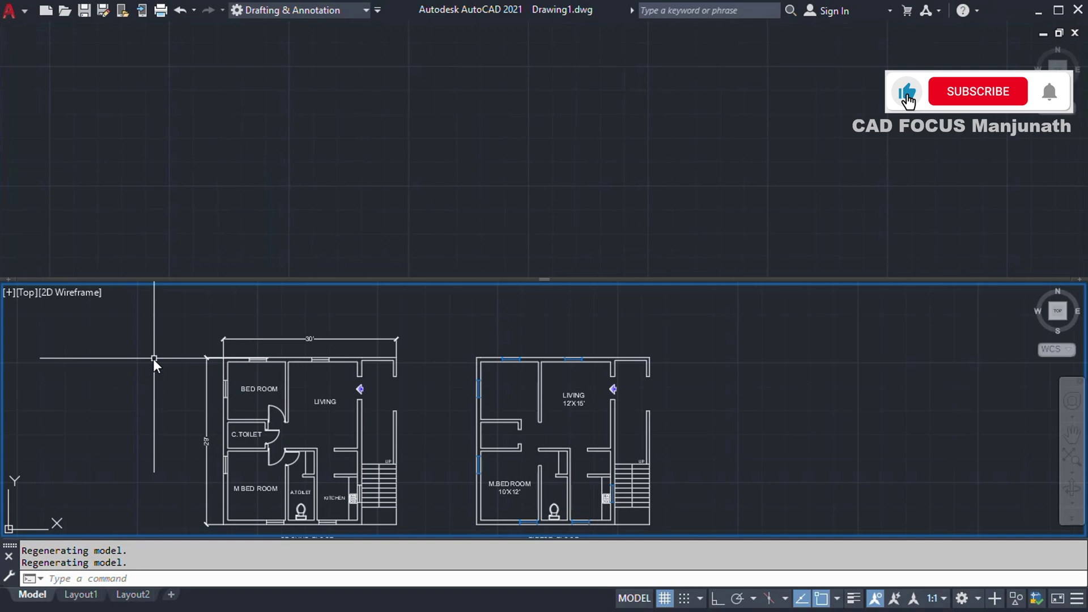
{"action": "type", "text": "xl"}
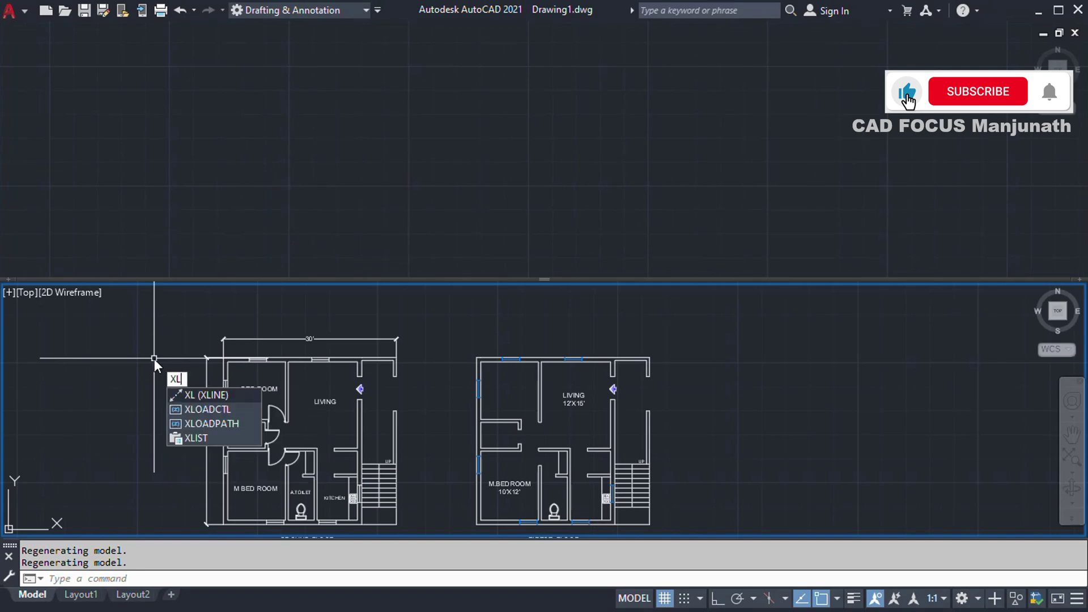
{"action": "key", "text": "Return"}
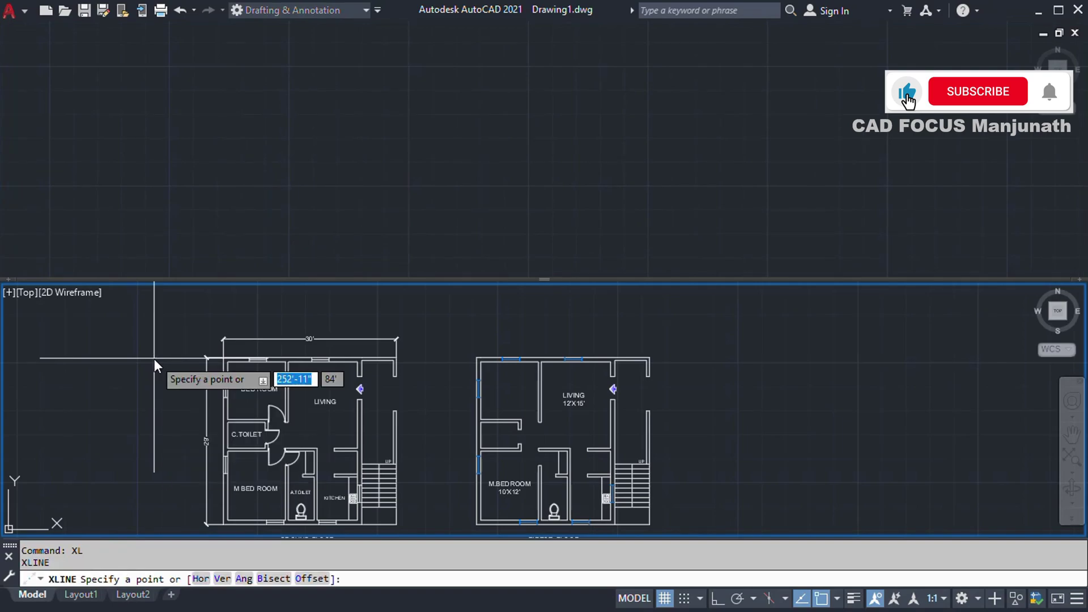
{"action": "type", "text": "v"}
{"action": "key", "text": "Return"}
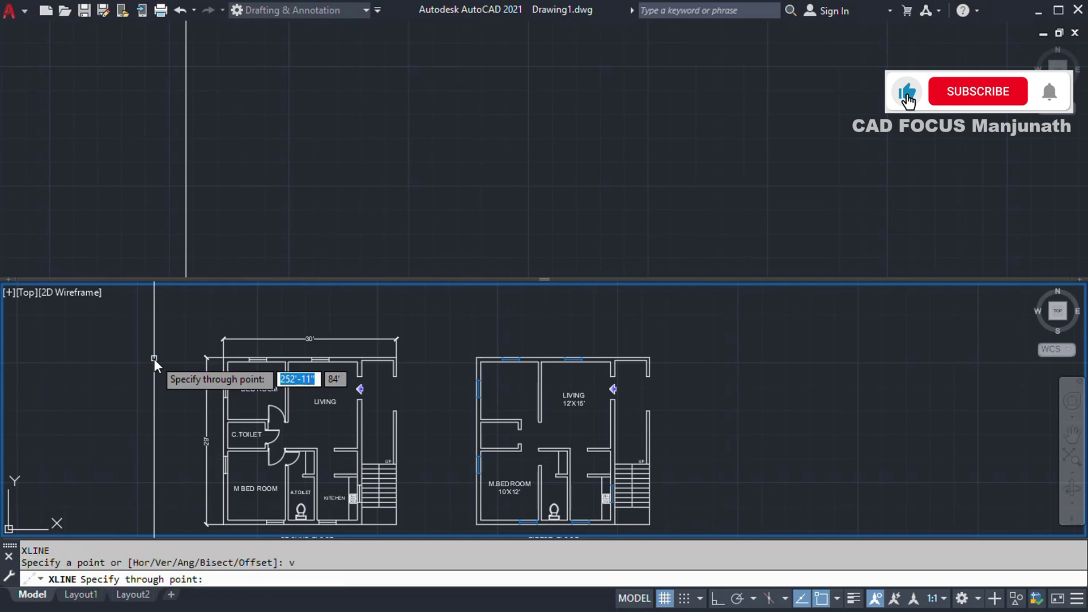
{"action": "left_click", "coordinate": [222, 356]}
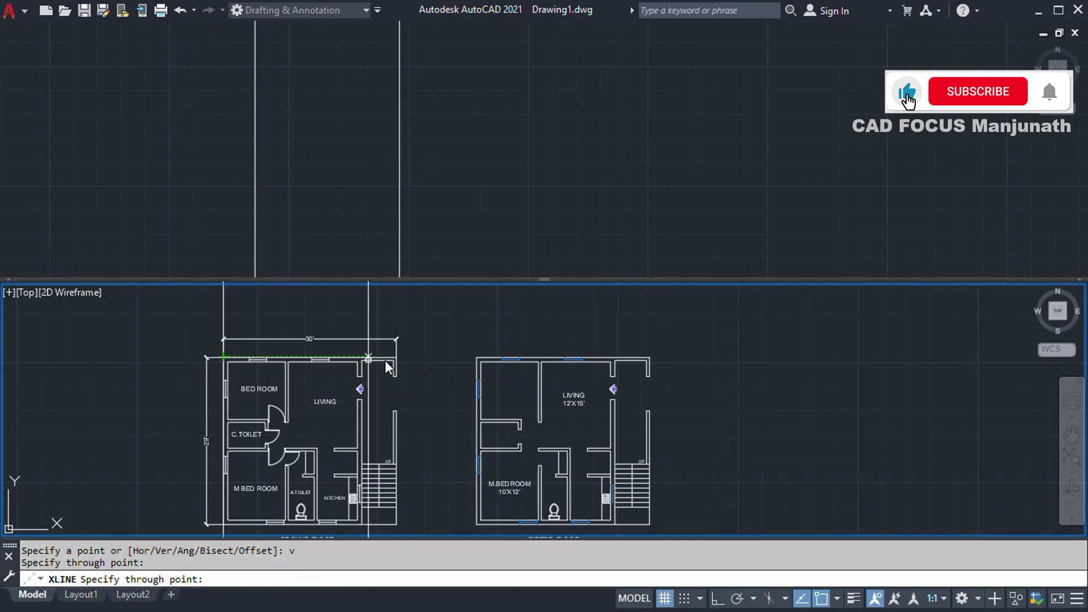
{"action": "left_click", "coordinate": [399, 359]}
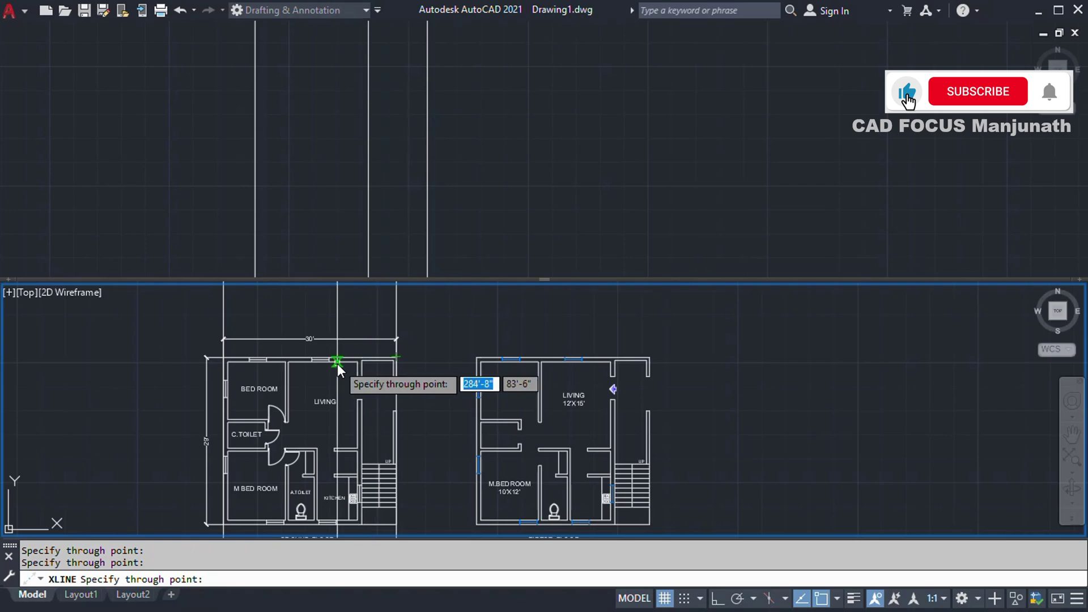
Add vertical construction lines through a wall corner, wall edge, window edge and living room wall
{"action": "middle_click_drag", "start_coordinate": [301, 393], "coordinate": [334, 395]}
{"action": "scroll", "coordinate": [269, 369], "scroll_direction": "up", "scroll_amount": 5}
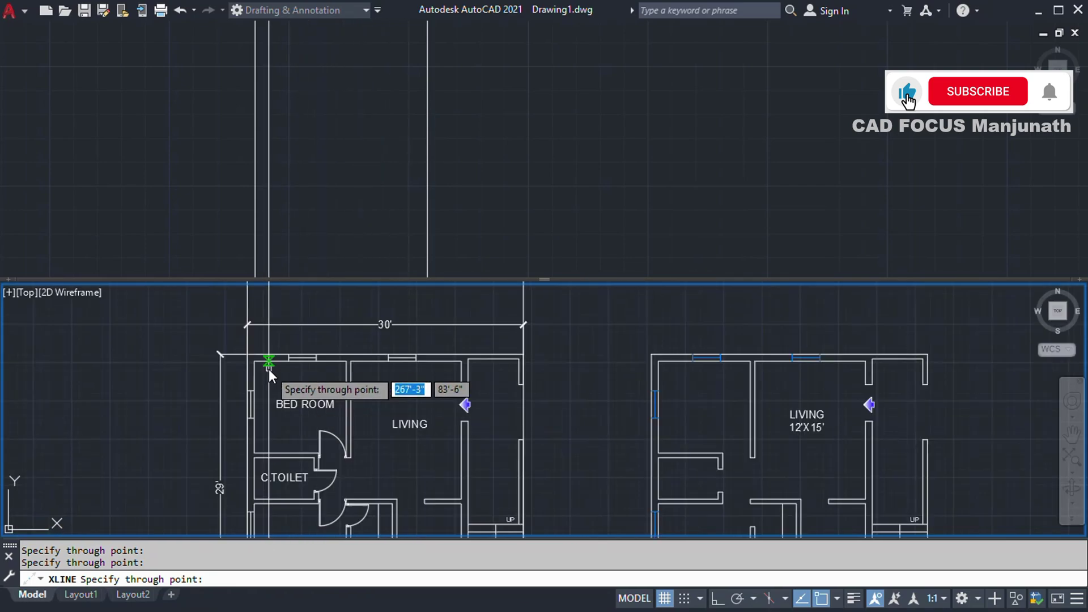
{"action": "scroll", "coordinate": [269, 369], "scroll_direction": "up", "scroll_amount": 2}
{"action": "scroll", "coordinate": [231, 408], "scroll_direction": "down", "scroll_amount": 4}
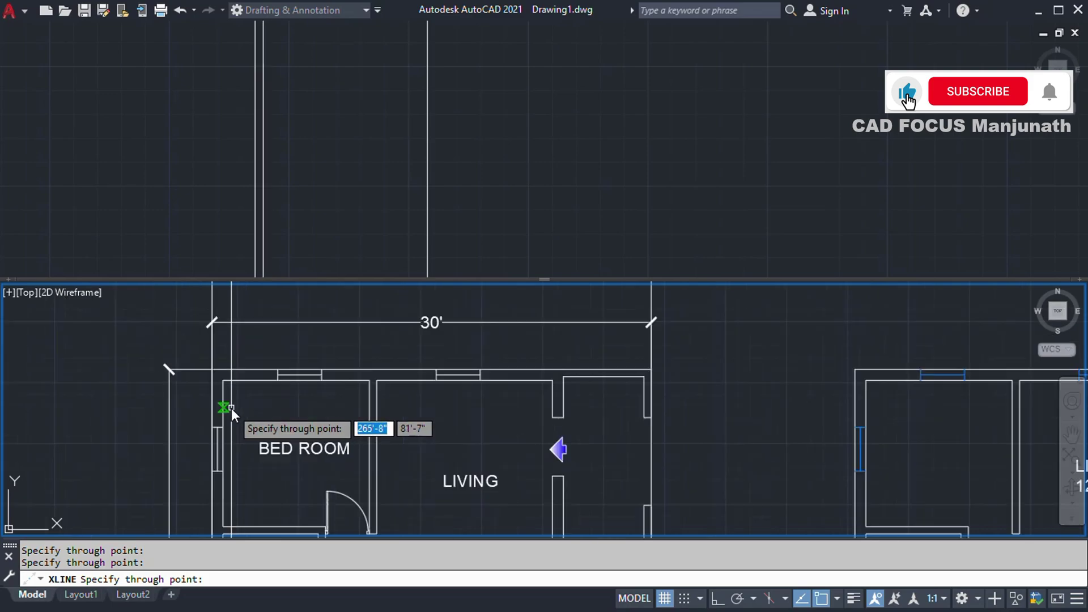
{"action": "left_click", "coordinate": [277, 372]}
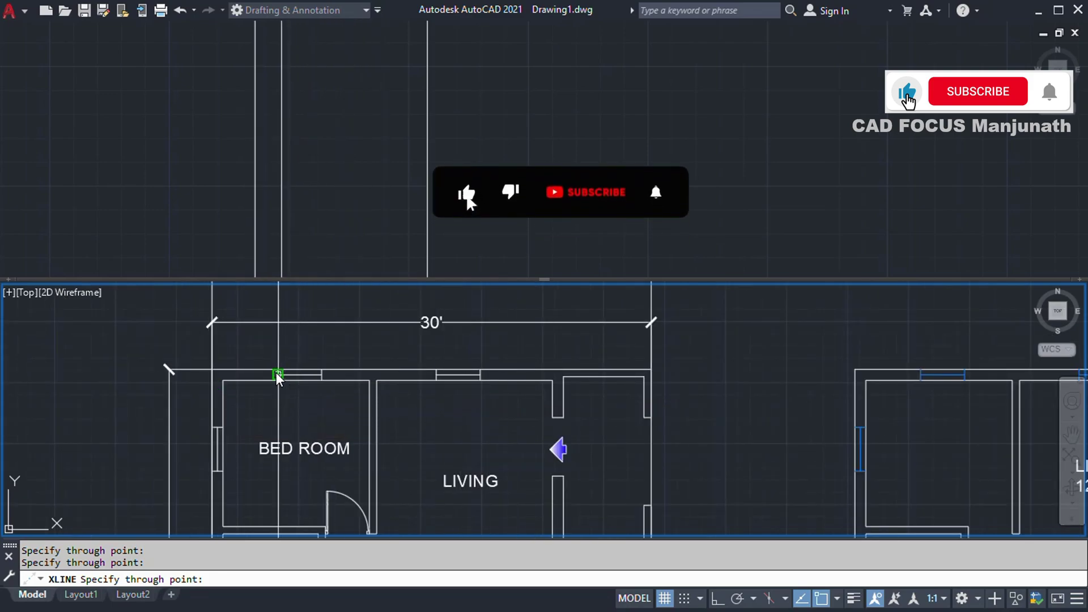
{"action": "left_click", "coordinate": [323, 372]}
{"action": "left_click", "coordinate": [436, 373]}
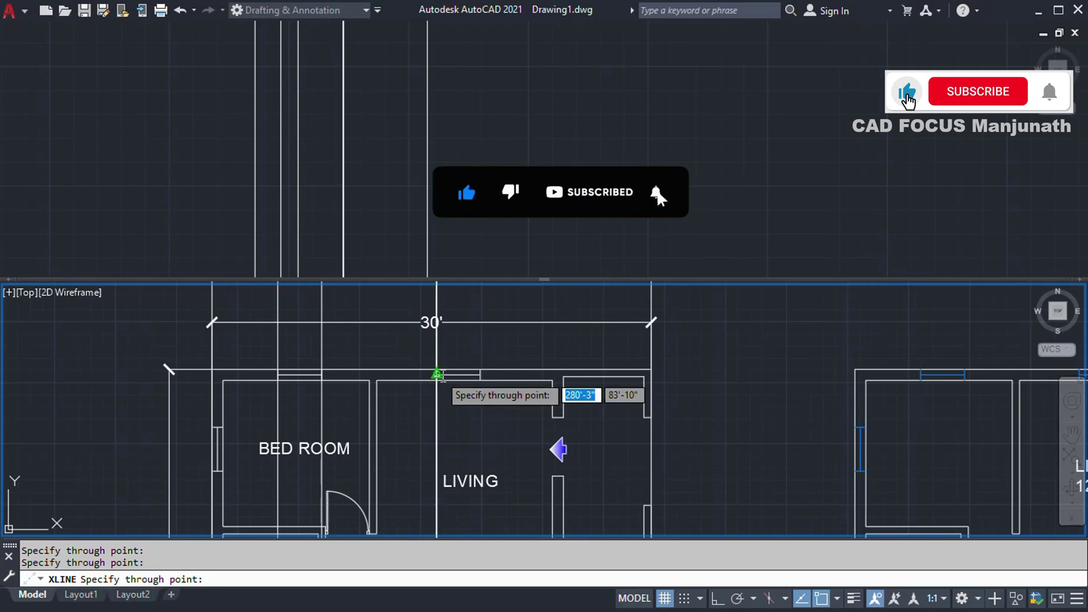
{"action": "left_click", "coordinate": [481, 374]}
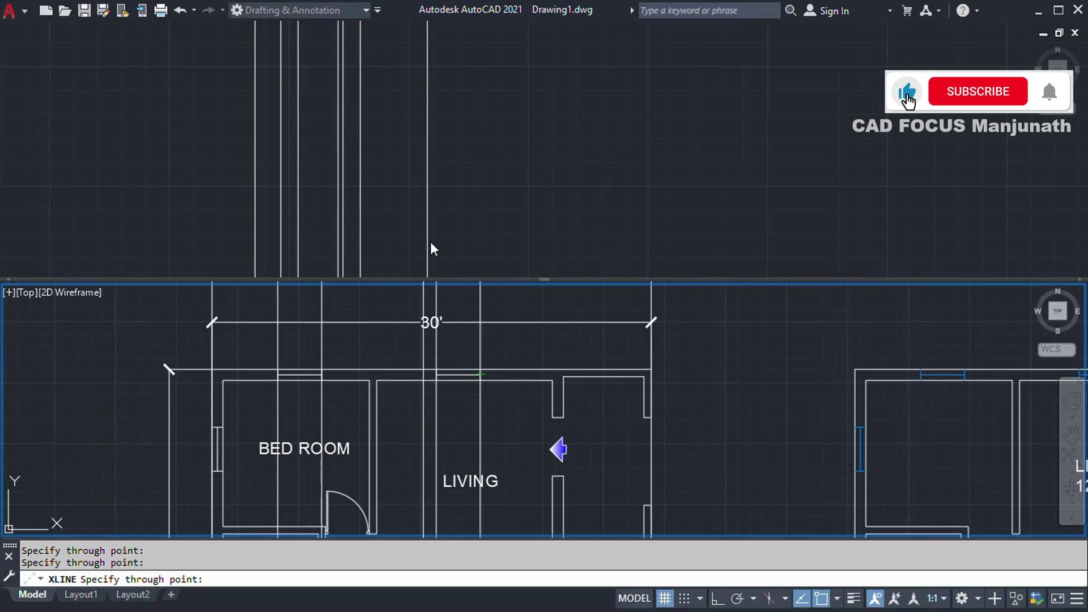
Add a construction line at the bedroom wall, finish, and centre the lines in the elevation view
{"action": "scroll", "coordinate": [467, 399], "scroll_direction": "down", "scroll_amount": 6}
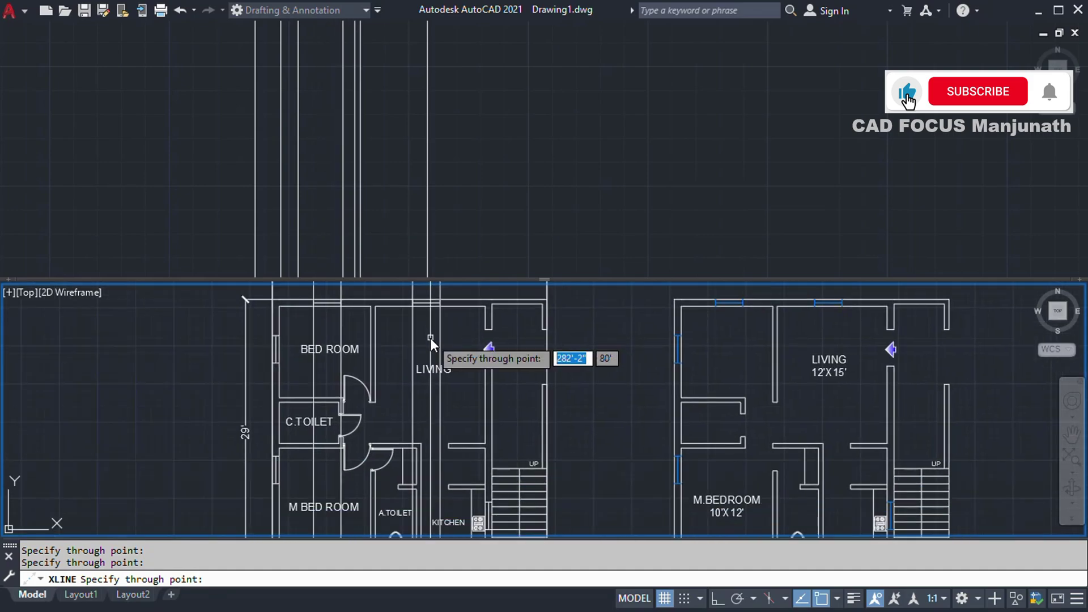
{"action": "scroll", "coordinate": [420, 428], "scroll_direction": "up", "scroll_amount": 5}
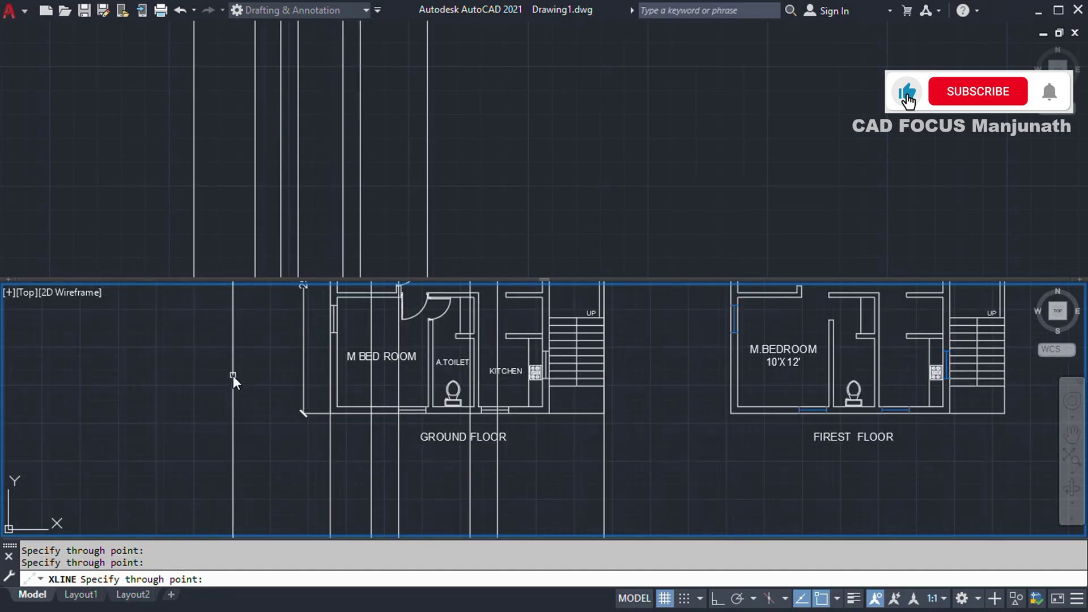
{"action": "middle_click_drag", "start_coordinate": [233, 375], "coordinate": [209, 396]}
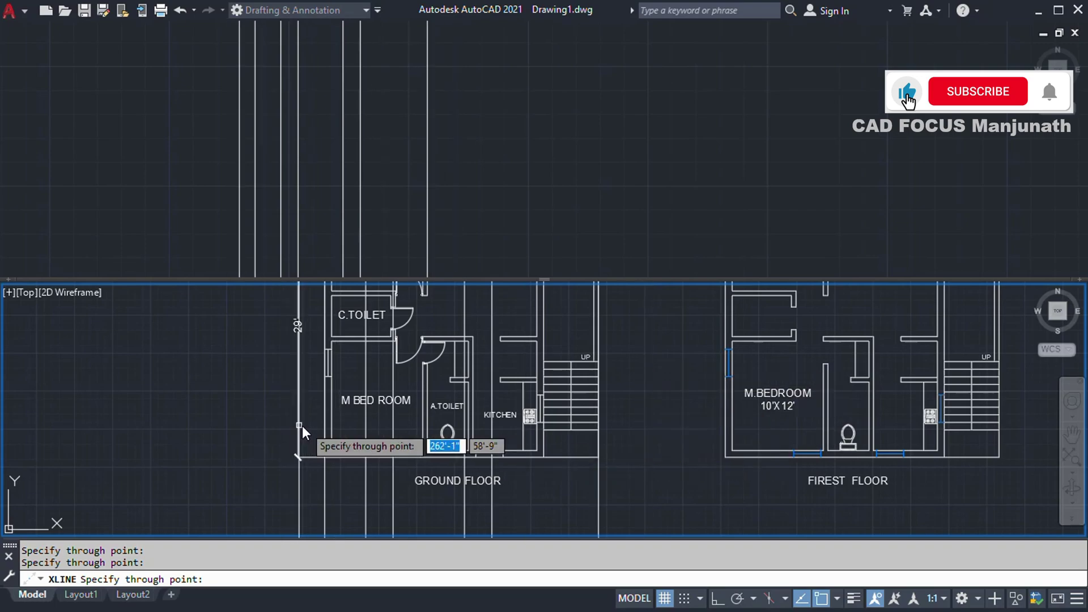
{"action": "scroll", "coordinate": [358, 416], "scroll_direction": "up", "scroll_amount": 4}
{"action": "left_click", "coordinate": [270, 424]}
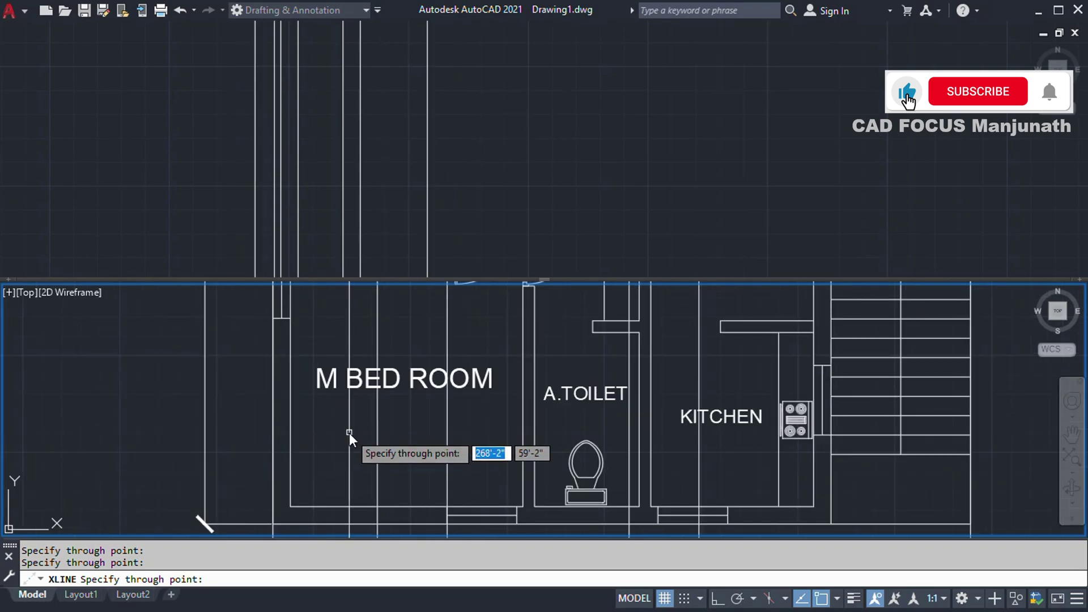
{"action": "middle_click_drag", "start_coordinate": [739, 440], "coordinate": [464, 441]}
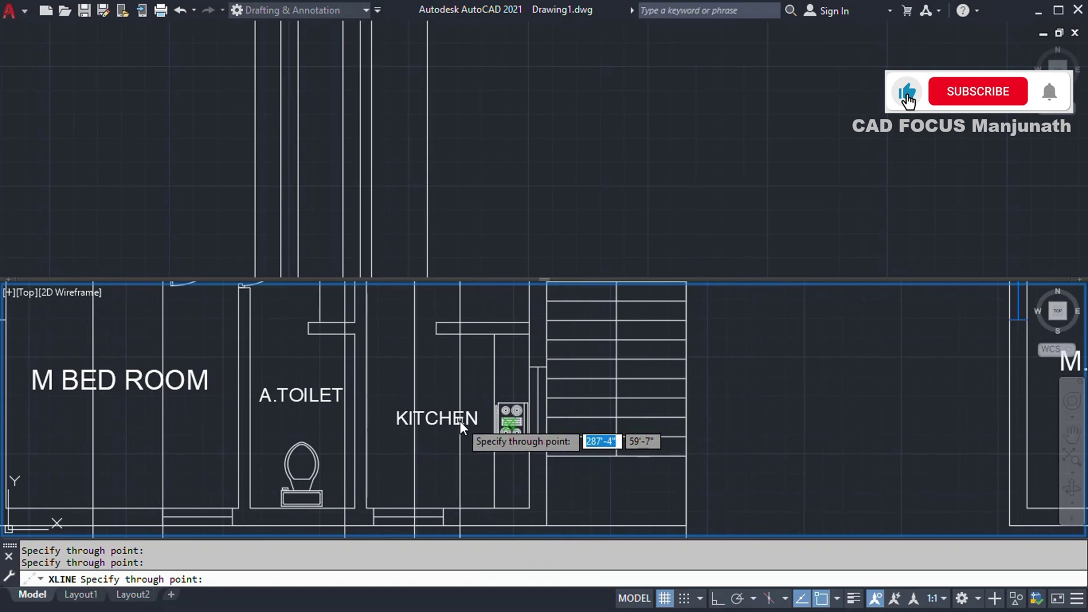
{"action": "scroll", "coordinate": [553, 429], "scroll_direction": "down", "scroll_amount": 2}
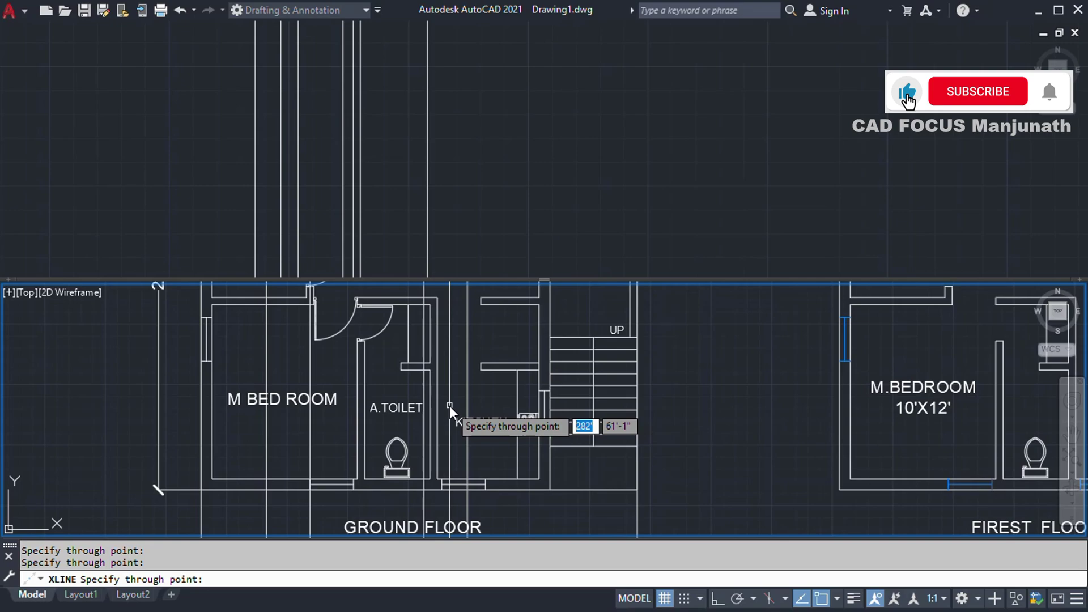
{"action": "key", "text": "Escape"}
{"action": "key", "text": "Escape"}
{"action": "key", "text": "Escape"}
{"action": "left_click", "coordinate": [389, 209]}
{"action": "mouse_move", "coordinate": [390, 210]}
{"action": "middle_mouse_down"}
{"action": "mouse_move", "coordinate": [493, 223]}
{"action": "mouse_move", "coordinate": [383, 195]}
{"action": "mouse_move", "coordinate": [477, 202]}
{"action": "mouse_move", "coordinate": [484, 213]}
{"action": "middle_mouse_up"}
{"action": "scroll", "coordinate": [386, 204], "scroll_direction": "up", "scroll_amount": 2}
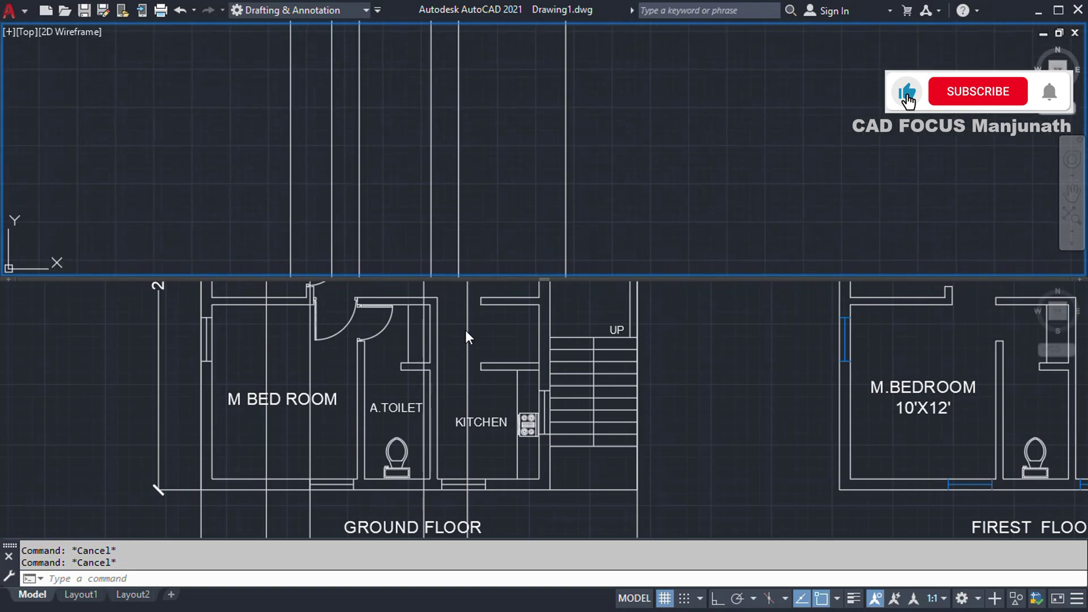
Pan and zoom the lower view to show the bedroom and living plans
{"action": "left_click", "coordinate": [473, 394]}
{"action": "scroll", "coordinate": [474, 379], "scroll_direction": "down", "scroll_amount": 2}
{"action": "middle_click_drag", "start_coordinate": [478, 359], "coordinate": [482, 513]}
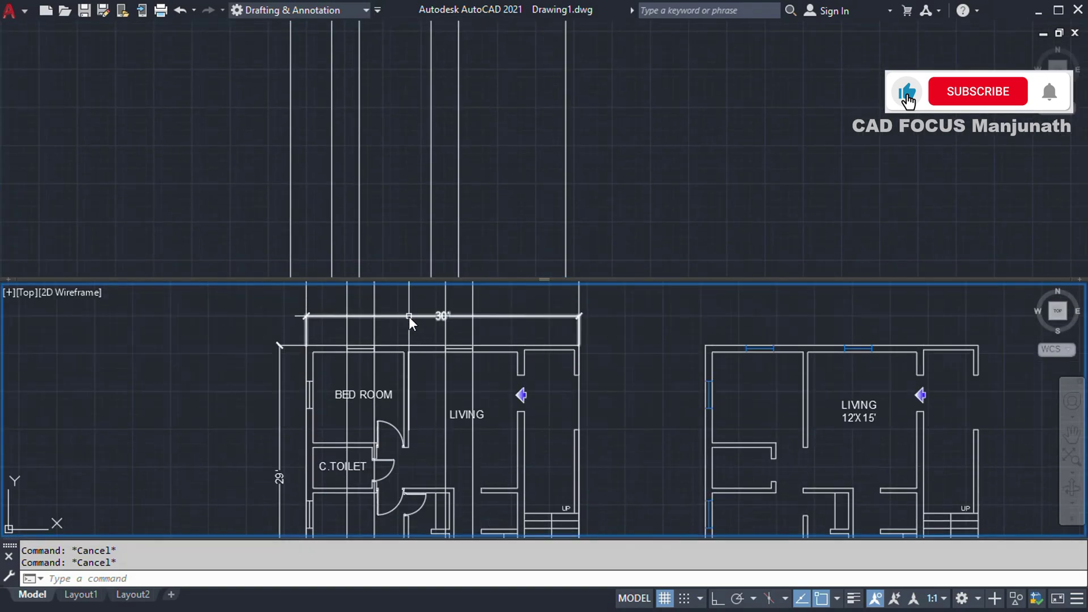
{"action": "scroll", "coordinate": [414, 358], "scroll_direction": "up", "scroll_amount": 2}
Draw an Ortho-straight ground line across the construction lines in the upper viewport
{"action": "left_click", "coordinate": [498, 196]}
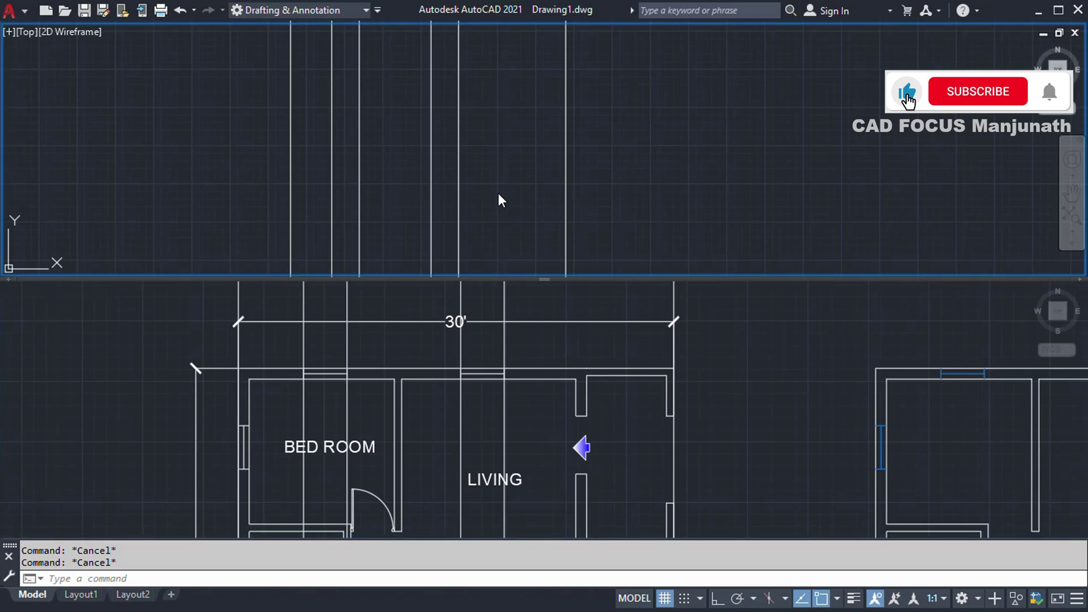
{"action": "type", "text": "L"}
{"action": "key", "text": "Return"}
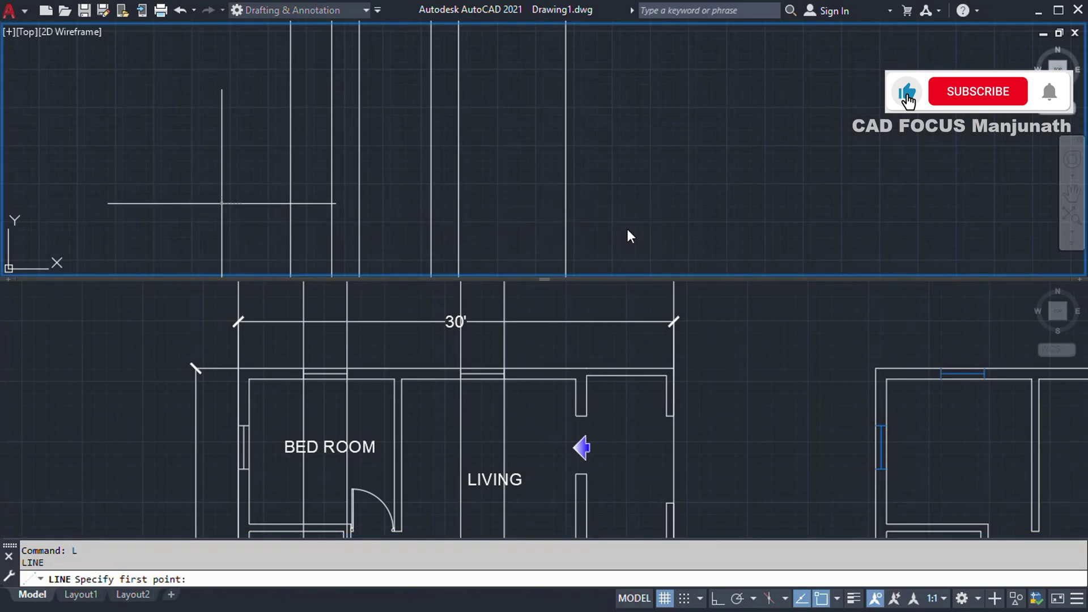
{"action": "left_click", "coordinate": [221, 203]}
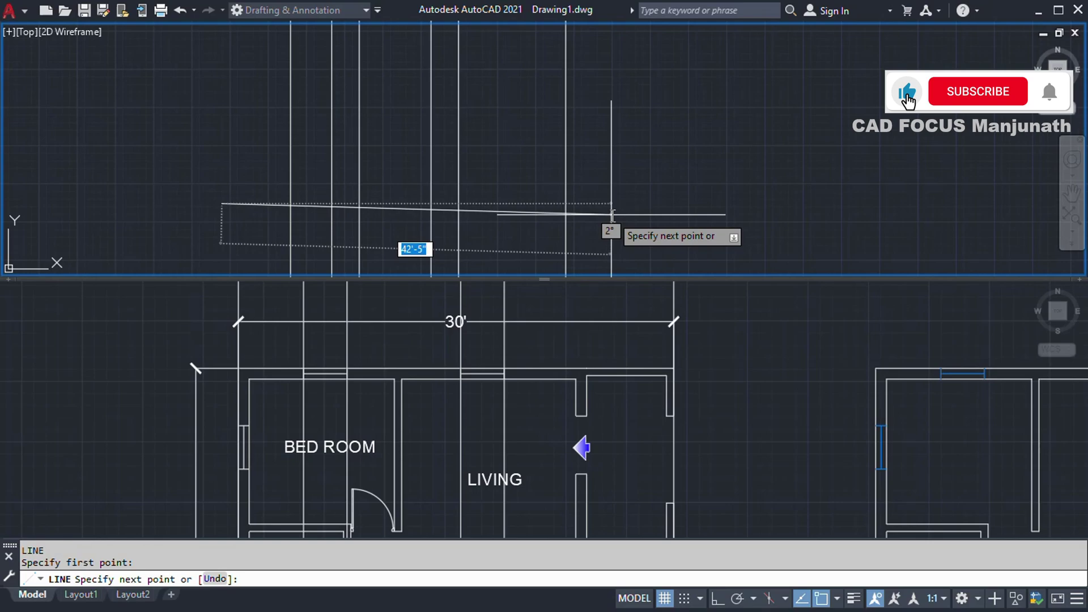
{"action": "key", "text": "F8"}
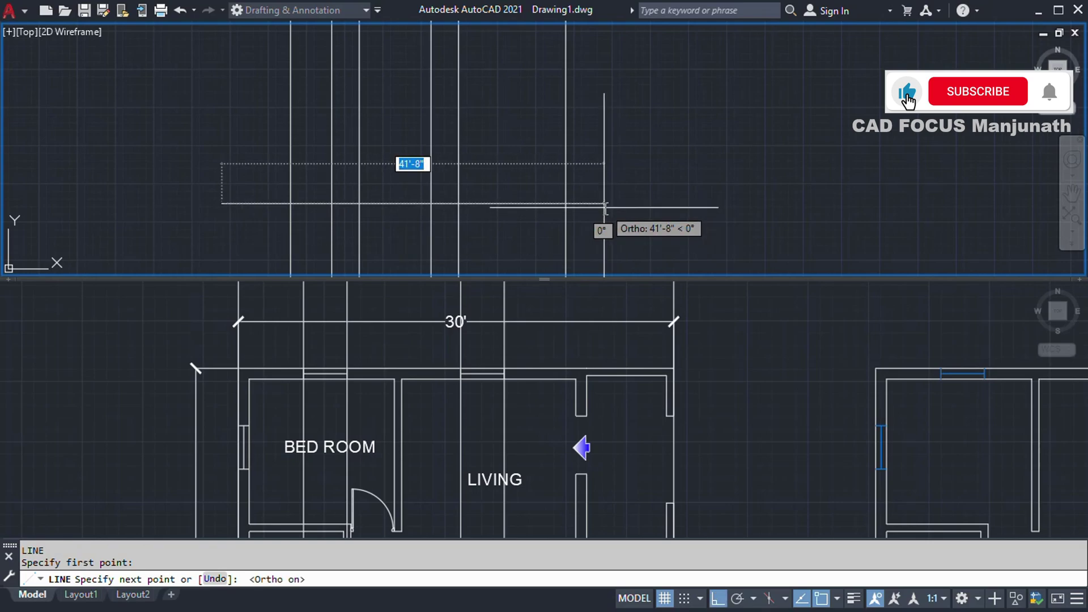
{"action": "left_click", "coordinate": [605, 207]}
{"action": "key", "text": "Escape"}
{"action": "key", "text": "Escape"}
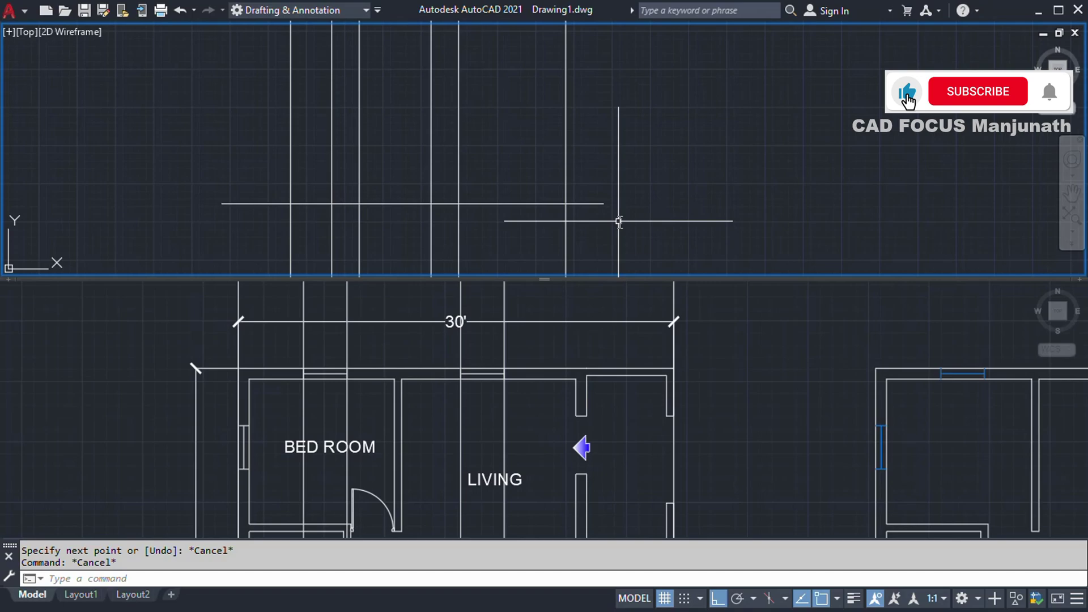
{"action": "type", "text": "o"}
{"action": "key", "text": "Return"}
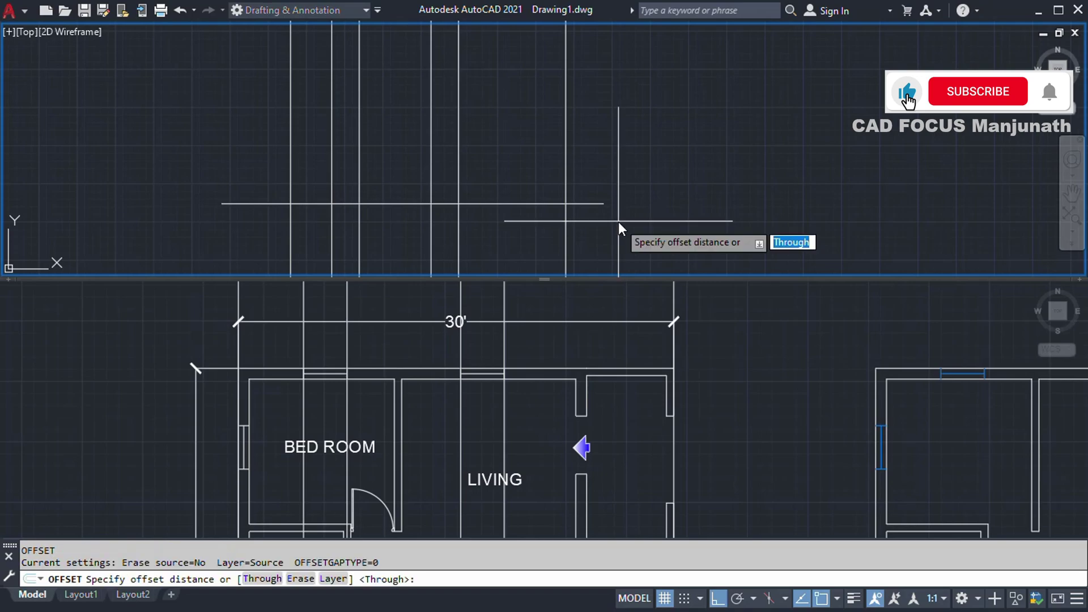
Offset the ground line 10' upward for the first-floor level
{"action": "type", "text": "10'"}
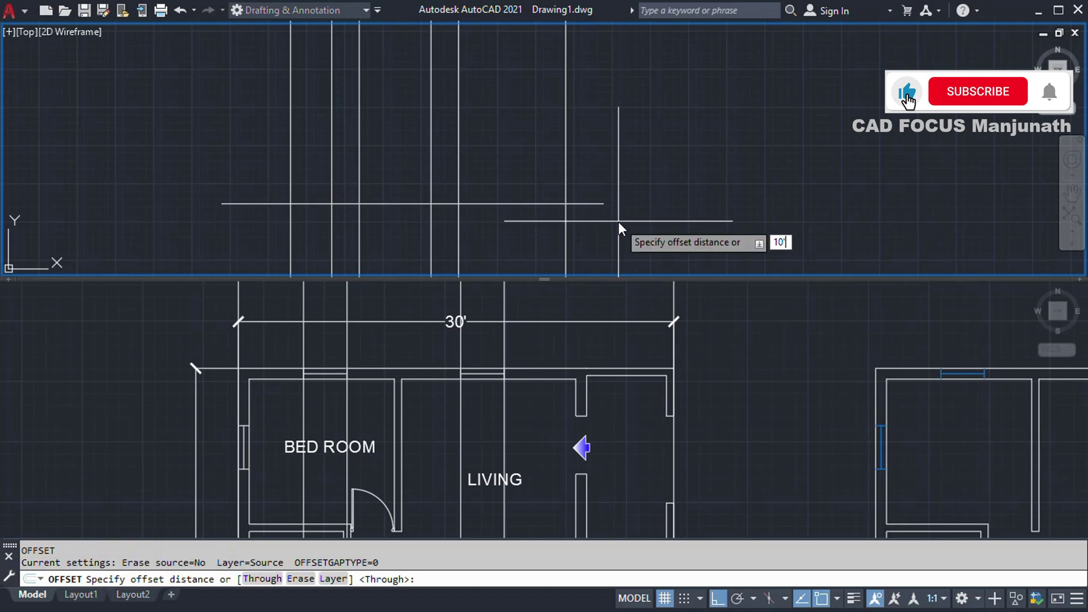
{"action": "key", "text": "Return"}
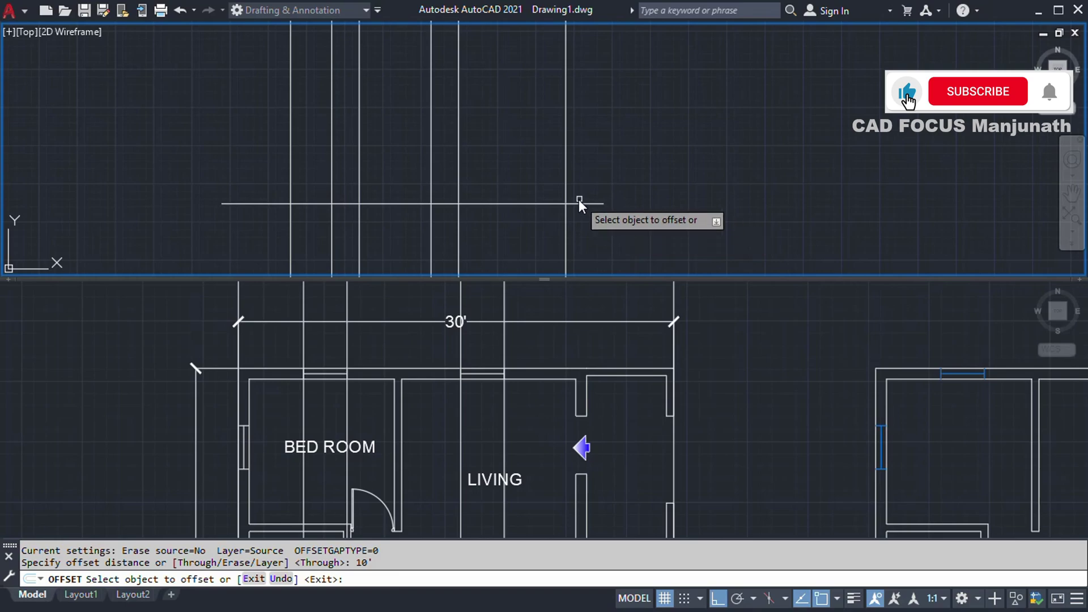
{"action": "left_click", "coordinate": [580, 204]}
{"action": "left_click", "coordinate": [586, 146]}
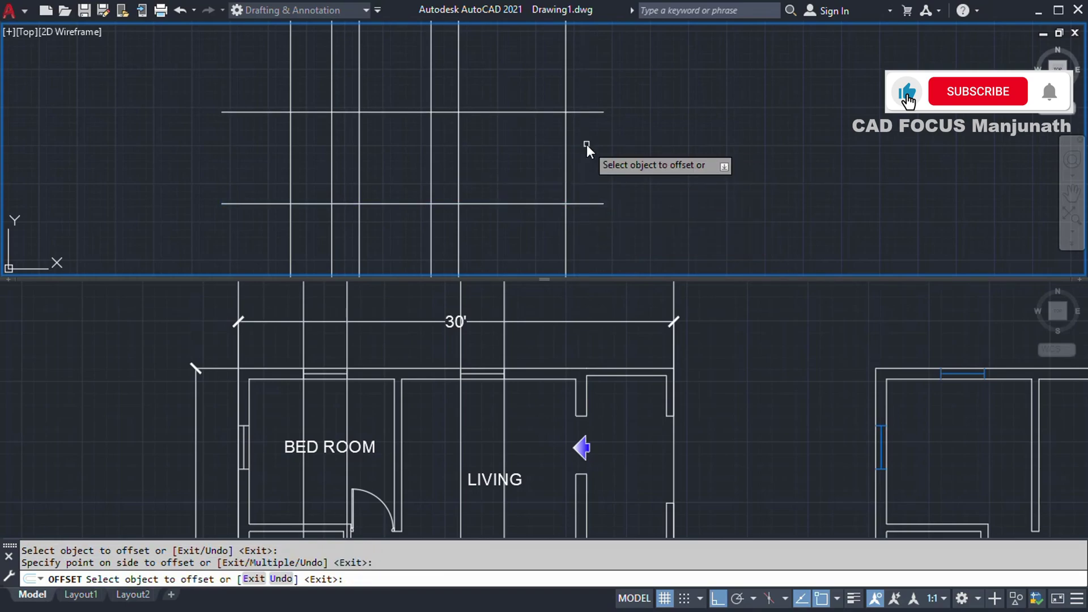
{"action": "middle_click_drag", "start_coordinate": [587, 145], "coordinate": [604, 159]}
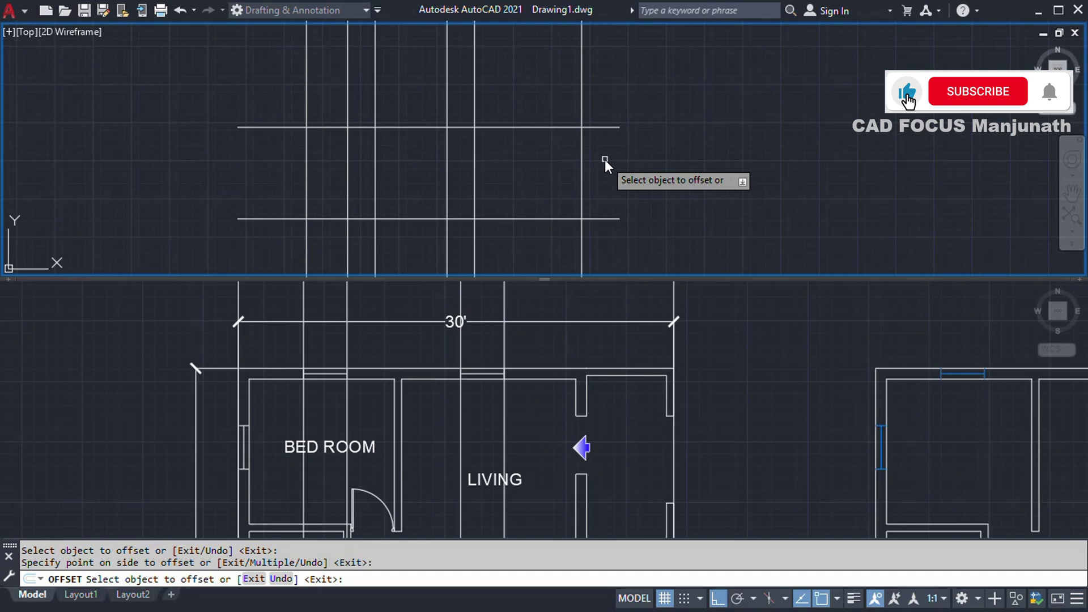
{"action": "key", "text": "Escape"}
{"action": "key", "text": "Escape"}
Offset the new level line another 10' upward for the top level
{"action": "type", "text": "o"}
{"action": "key", "text": "Return"}
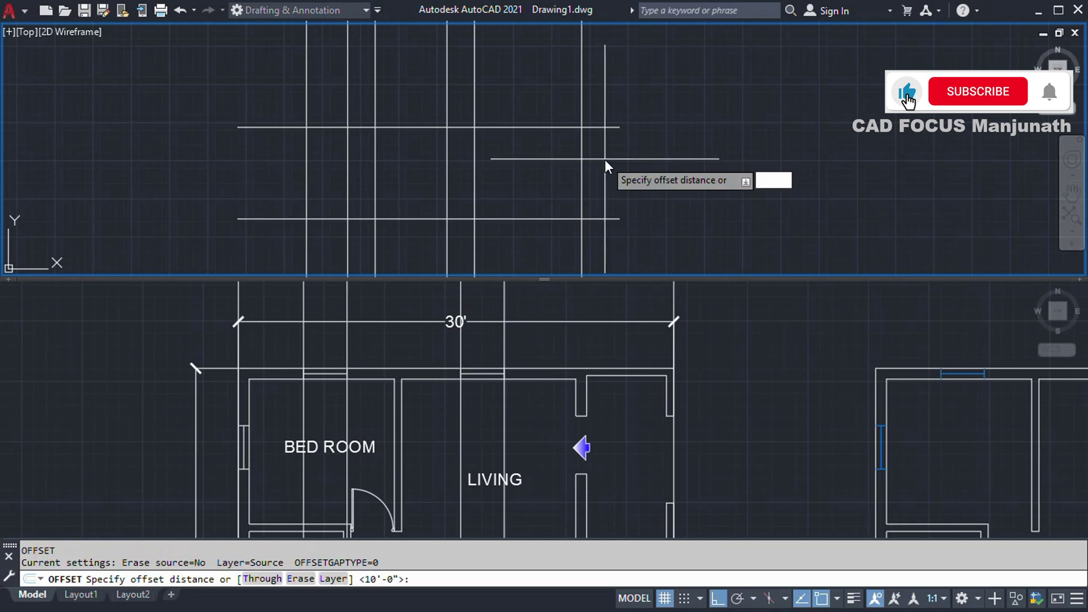
{"action": "type", "text": "10'"}
{"action": "key", "text": "Return"}
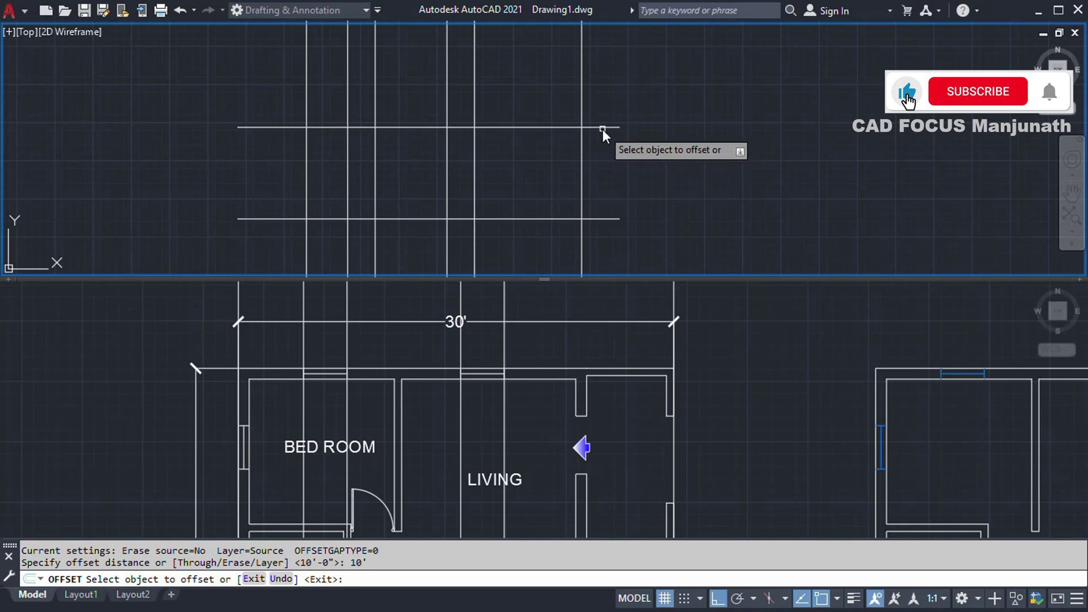
{"action": "left_click", "coordinate": [603, 129]}
{"action": "left_click", "coordinate": [607, 83]}
{"action": "middle_click_drag", "start_coordinate": [616, 162], "coordinate": [621, 136]}
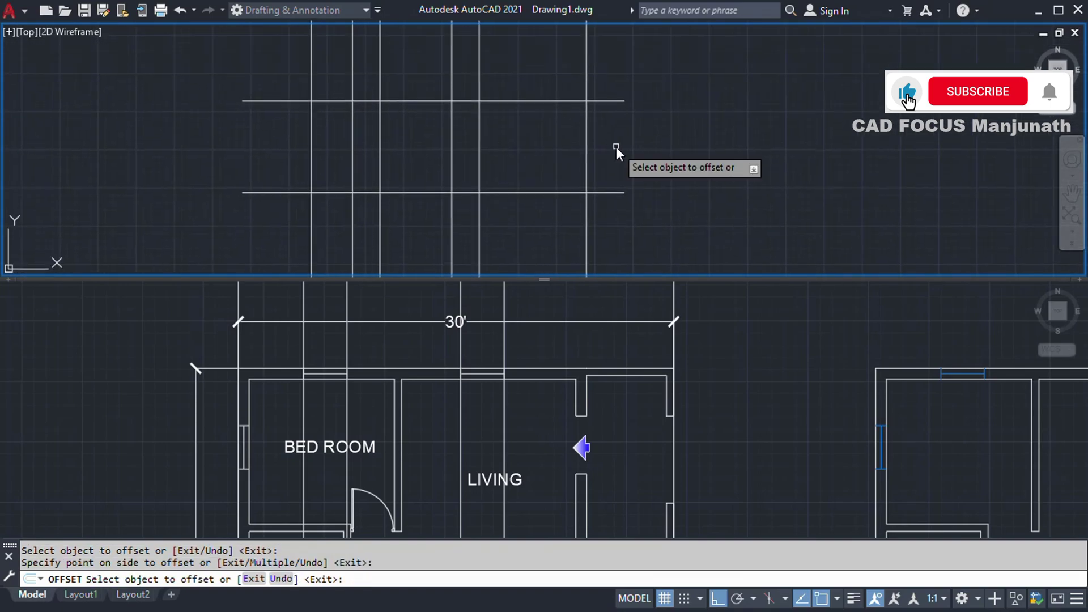
{"action": "key", "text": "Escape"}
{"action": "key", "text": "Escape"}
Offset the top level line 3'6" upward and recentre the elevation
{"action": "type", "text": "o"}
{"action": "key", "text": "Return"}
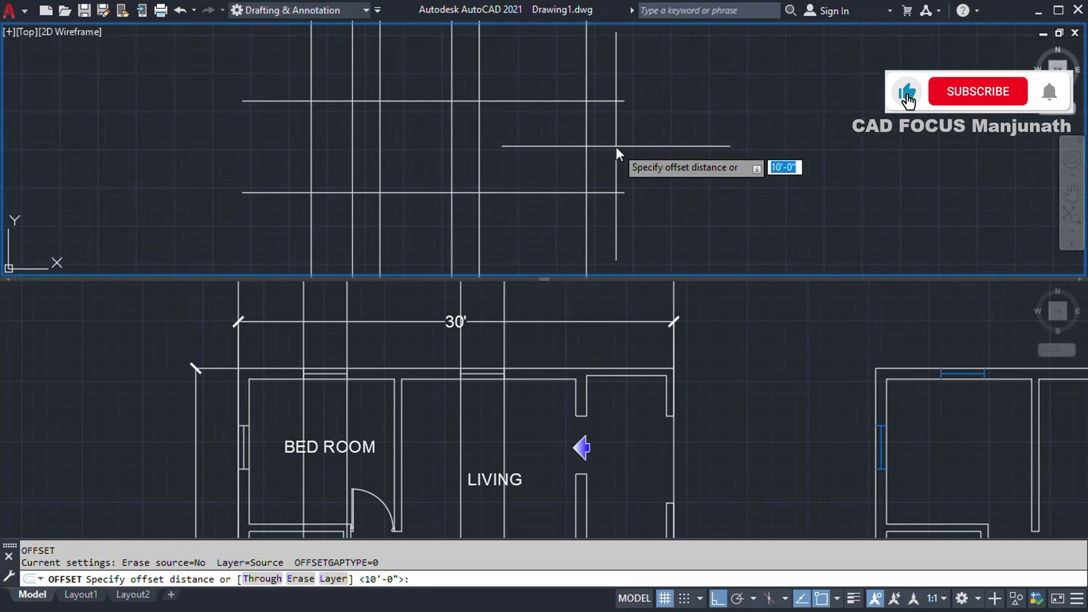
{"action": "type", "text": "3'6"}
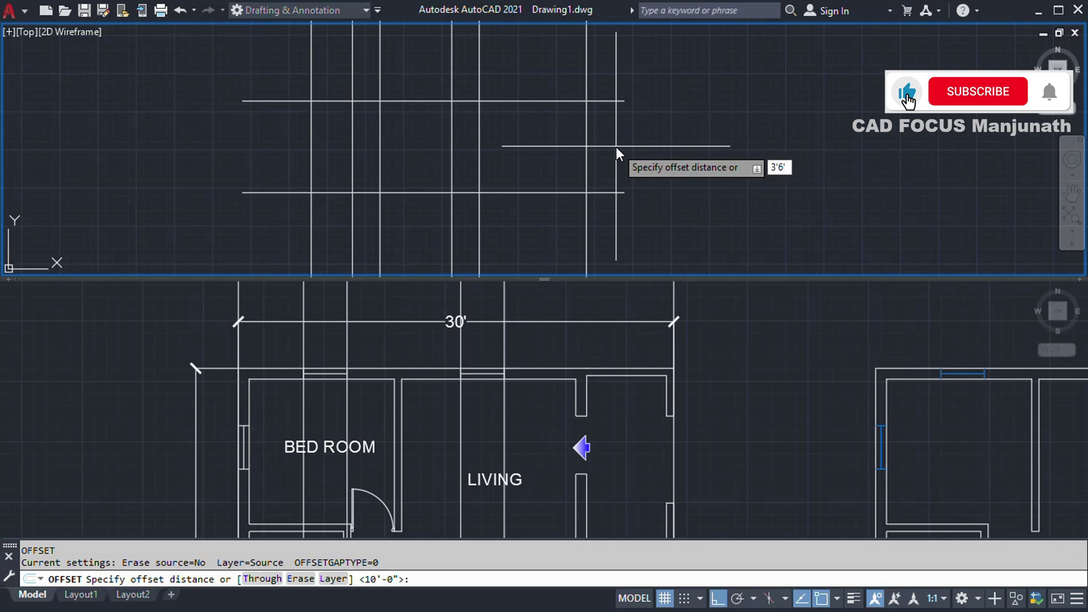
{"action": "key", "text": "BackSpace"}
{"action": "type", "text": "\""}
{"action": "key", "text": "Return"}
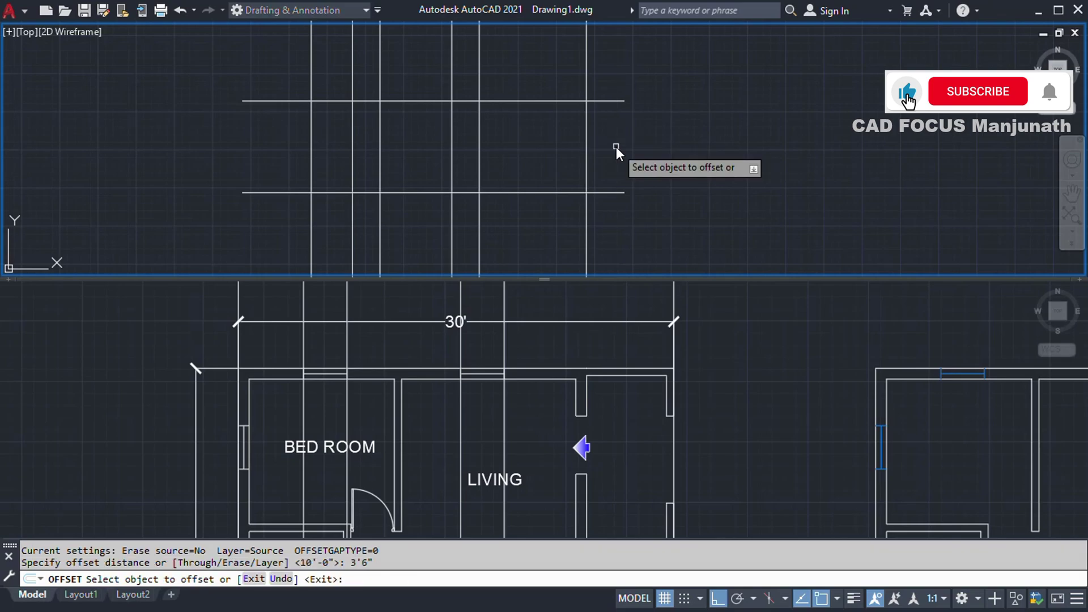
{"action": "left_click", "coordinate": [606, 101]}
{"action": "left_click", "coordinate": [609, 57]}
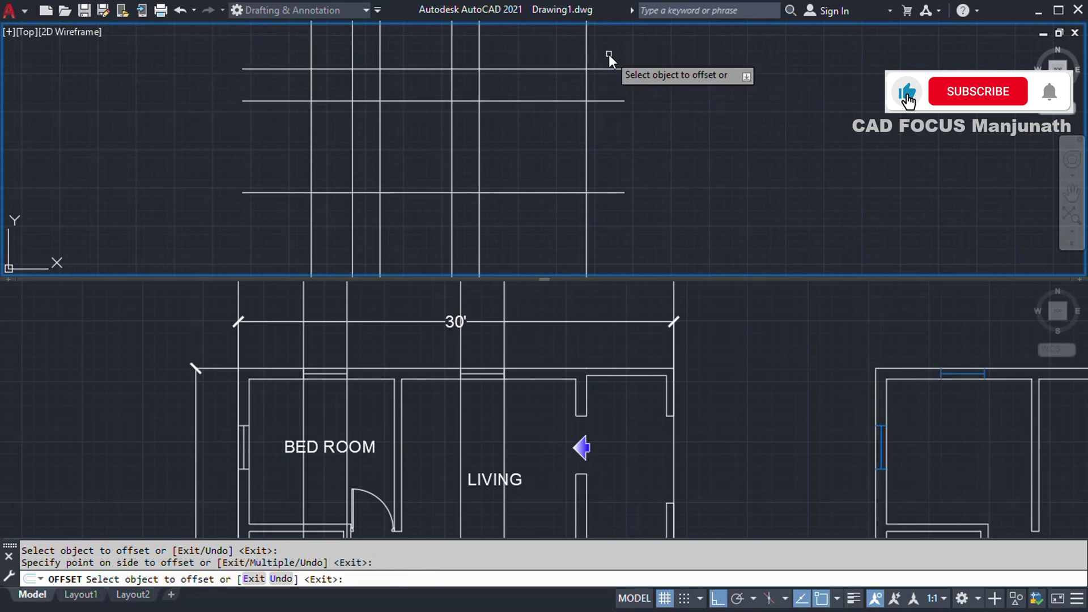
{"action": "key", "text": "Escape"}
{"action": "middle_click_drag", "start_coordinate": [636, 92], "coordinate": [634, 151]}
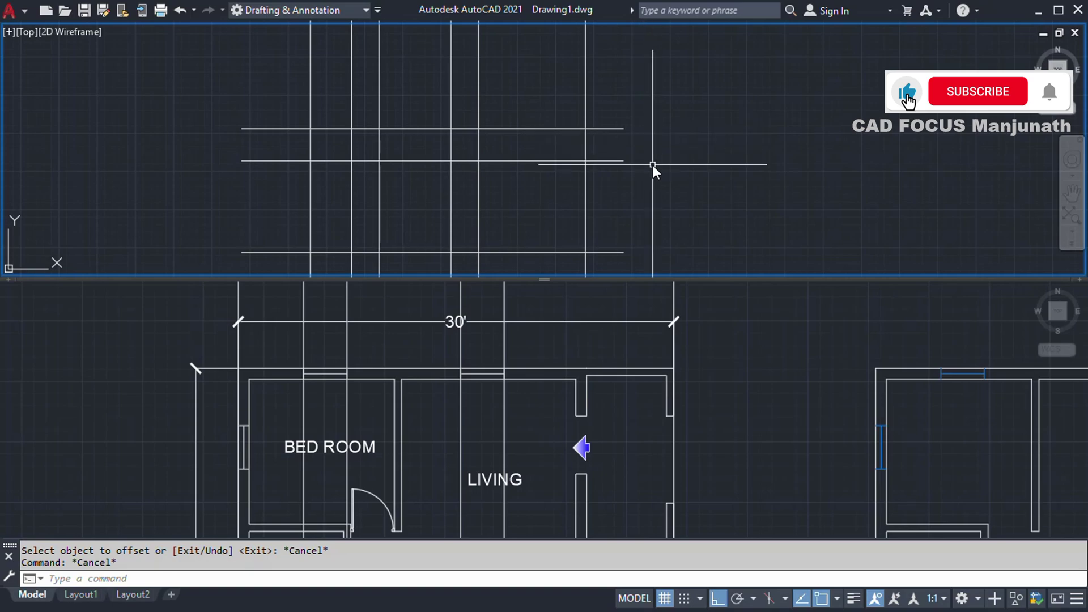
{"action": "middle_click_drag", "start_coordinate": [652, 162], "coordinate": [662, 174]}
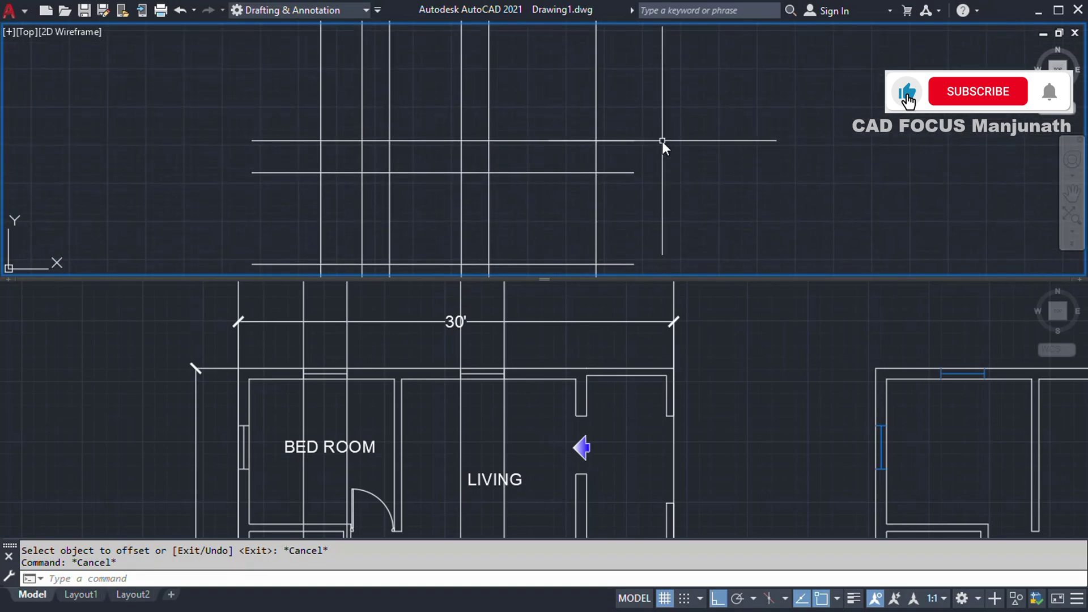
Fence-trim the first group of overhanging line ends back to the outline
{"action": "key", "text": "Return"}
{"action": "left_click", "coordinate": [653, 99]}
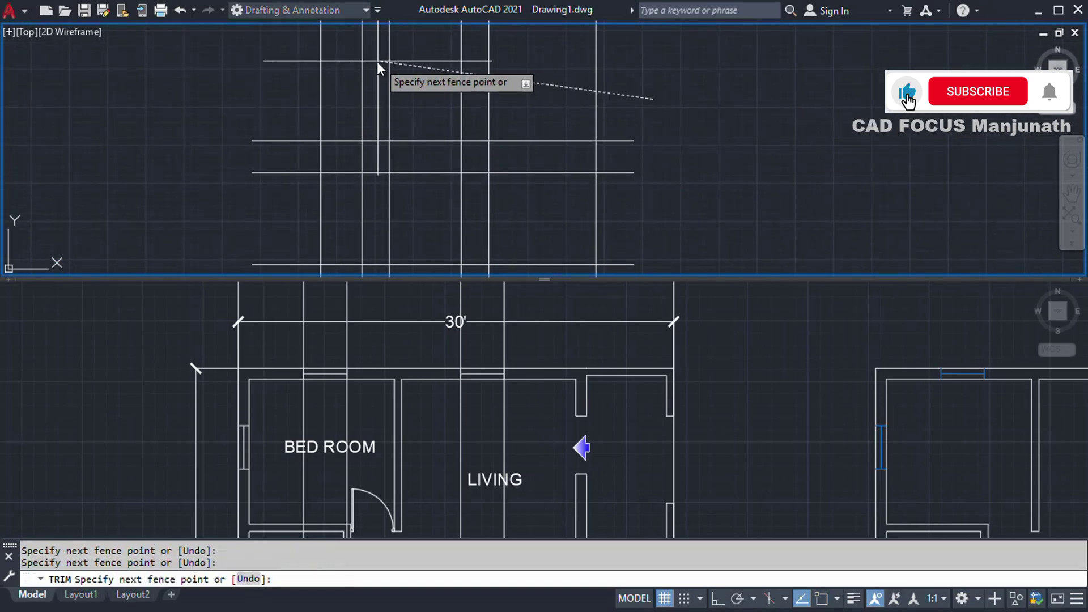
{"action": "key", "text": "Return"}
{"action": "scroll", "coordinate": [549, 97], "scroll_direction": "down", "scroll_amount": 5}
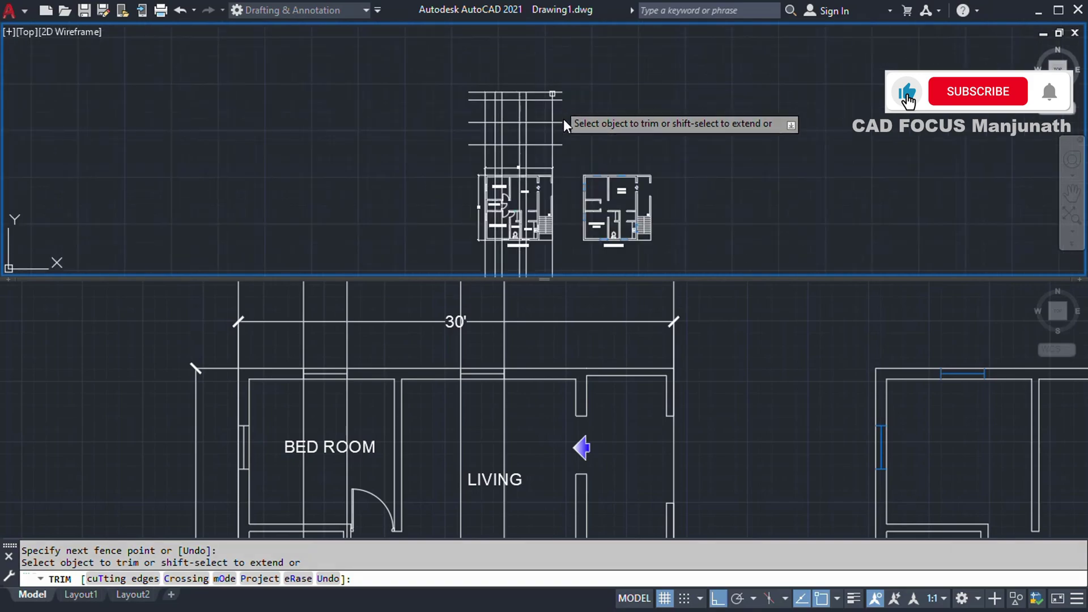
{"action": "scroll", "coordinate": [546, 155], "scroll_direction": "up", "scroll_amount": 3}
{"action": "scroll", "coordinate": [577, 161], "scroll_direction": "up", "scroll_amount": 4}
Fence-trim the remaining overhanging ends so the vertical lines stop at the level lines
{"action": "left_click", "coordinate": [593, 170]}
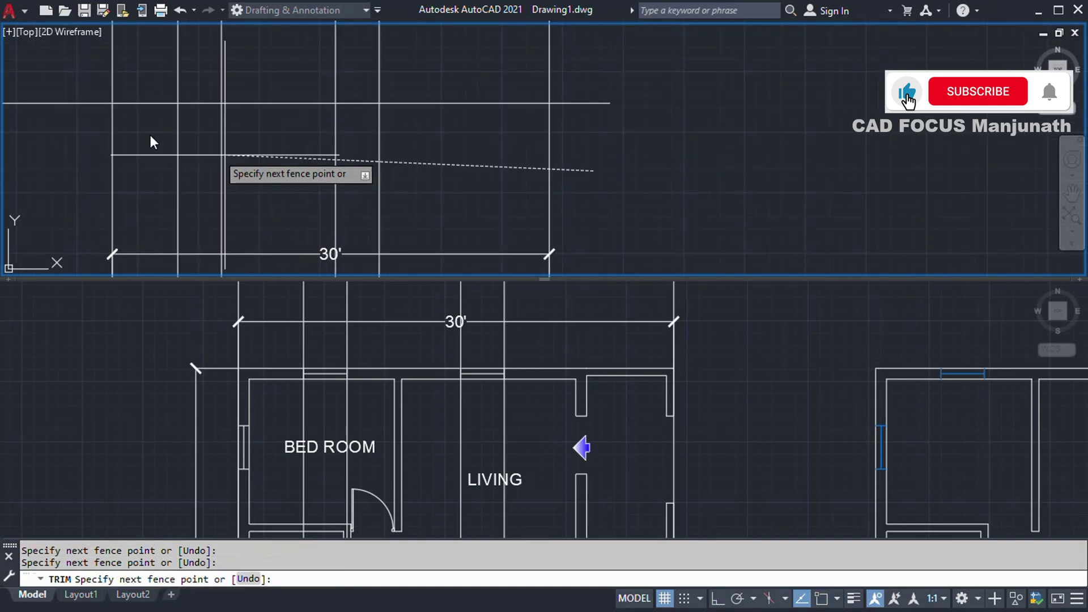
{"action": "left_click", "coordinate": [90, 127]}
{"action": "key", "text": "Return"}
{"action": "middle_click_drag", "start_coordinate": [219, 151], "coordinate": [449, 178]}
{"action": "scroll", "coordinate": [449, 179], "scroll_direction": "down", "scroll_amount": 2}
{"action": "middle_click_drag", "start_coordinate": [443, 137], "coordinate": [446, 171]}
{"action": "key", "text": "Escape"}
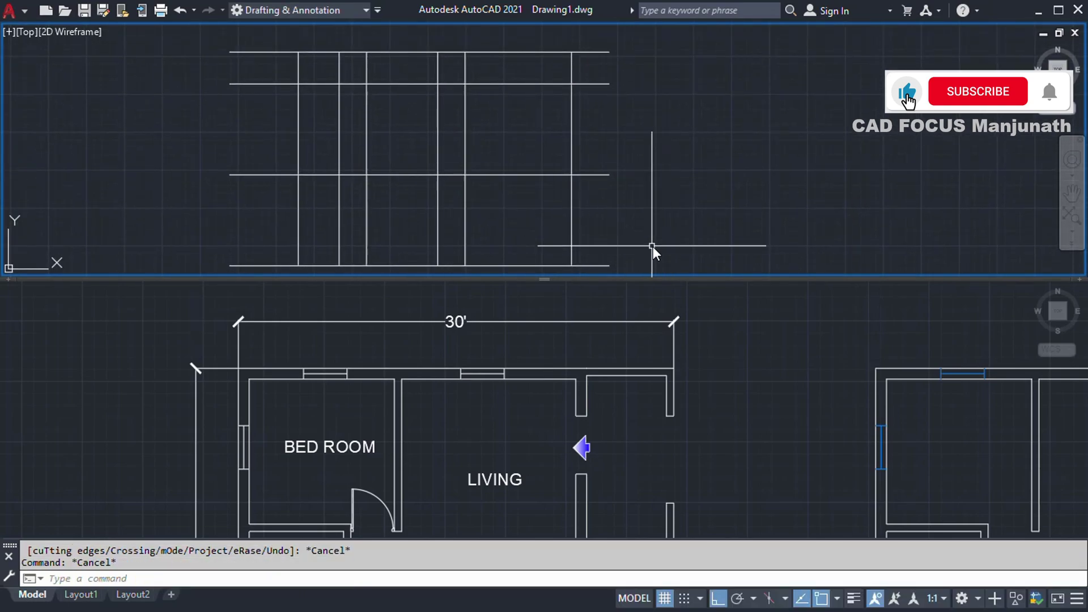
{"action": "middle_click_drag", "start_coordinate": [652, 154], "coordinate": [685, 185]}
{"action": "scroll", "coordinate": [686, 184], "scroll_direction": "up", "scroll_amount": 1}
{"action": "scroll", "coordinate": [643, 190], "scroll_direction": "up", "scroll_amount": 1}
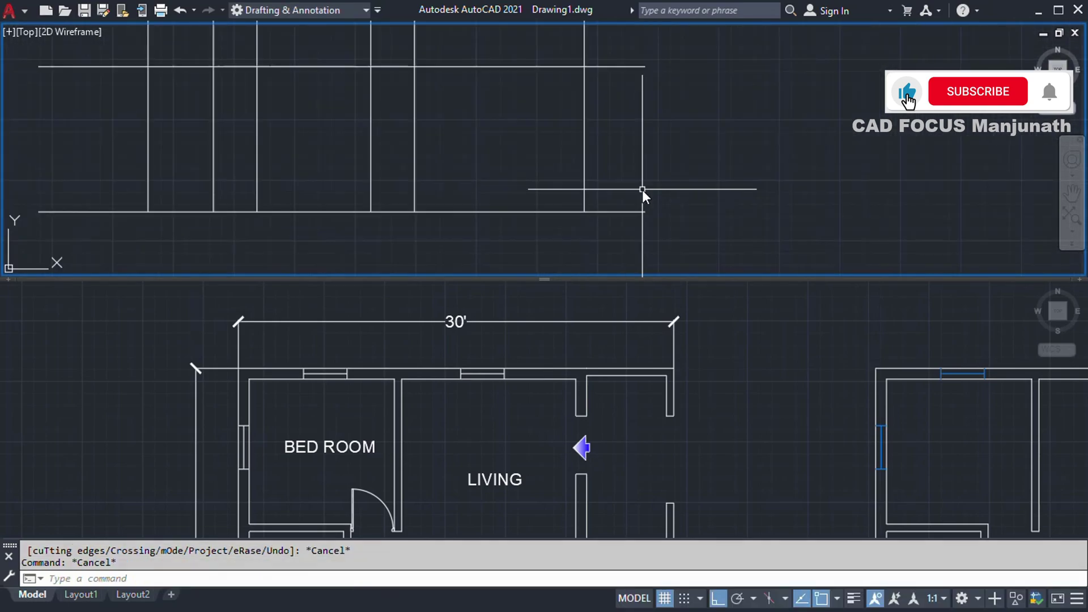
Copy the BED ROOM text from the floor plan over beside the elevation
{"action": "left_click", "coordinate": [322, 420]}
{"action": "left_click", "coordinate": [323, 451]}
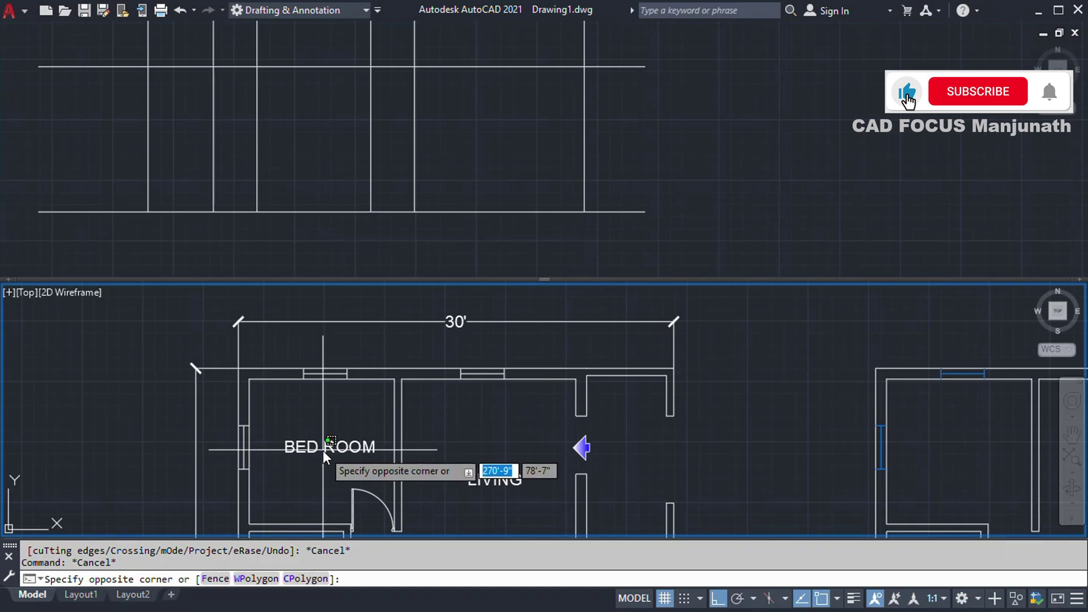
{"action": "left_click", "coordinate": [310, 433]}
{"action": "type", "text": "co"}
{"action": "key", "text": "Return"}
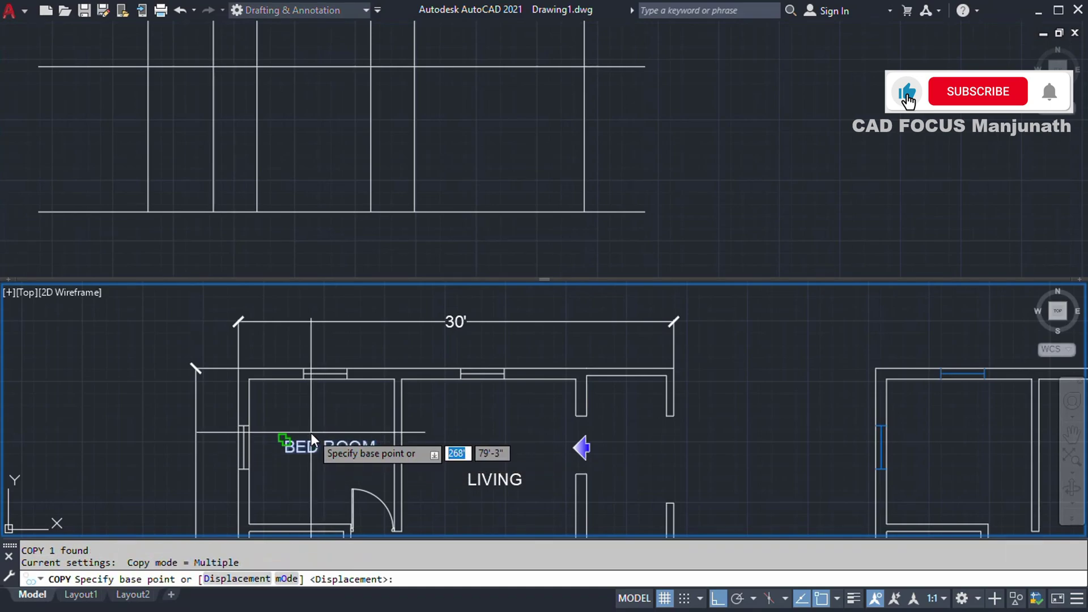
{"action": "left_click", "coordinate": [311, 433]}
{"action": "left_click", "coordinate": [674, 203]}
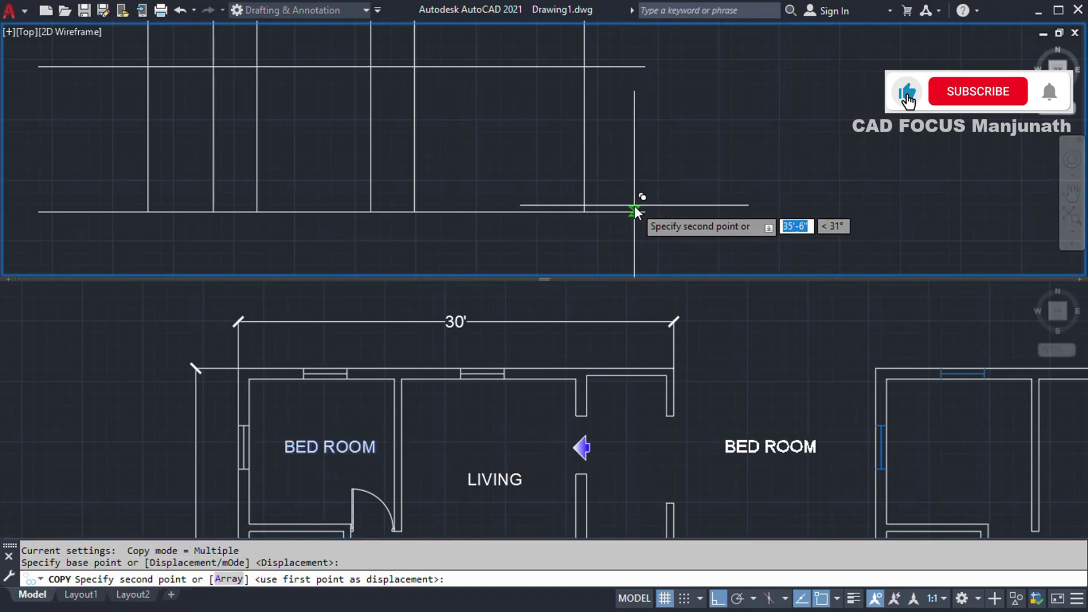
{"action": "scroll", "coordinate": [687, 148], "scroll_direction": "down", "scroll_amount": 4}
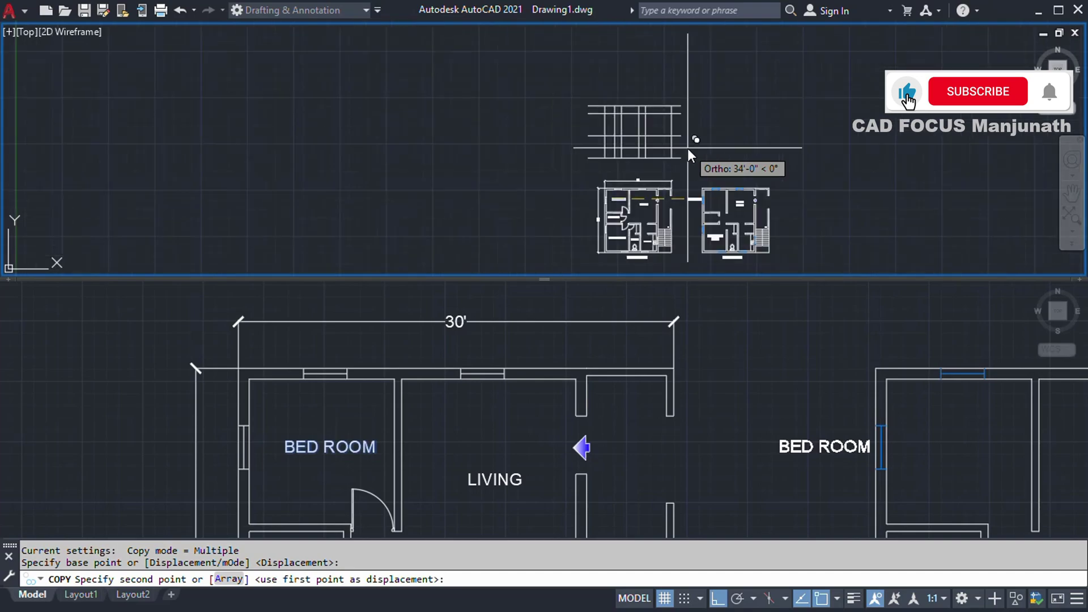
{"action": "key", "text": "F8"}
{"action": "scroll", "coordinate": [680, 162], "scroll_direction": "up", "scroll_amount": 5}
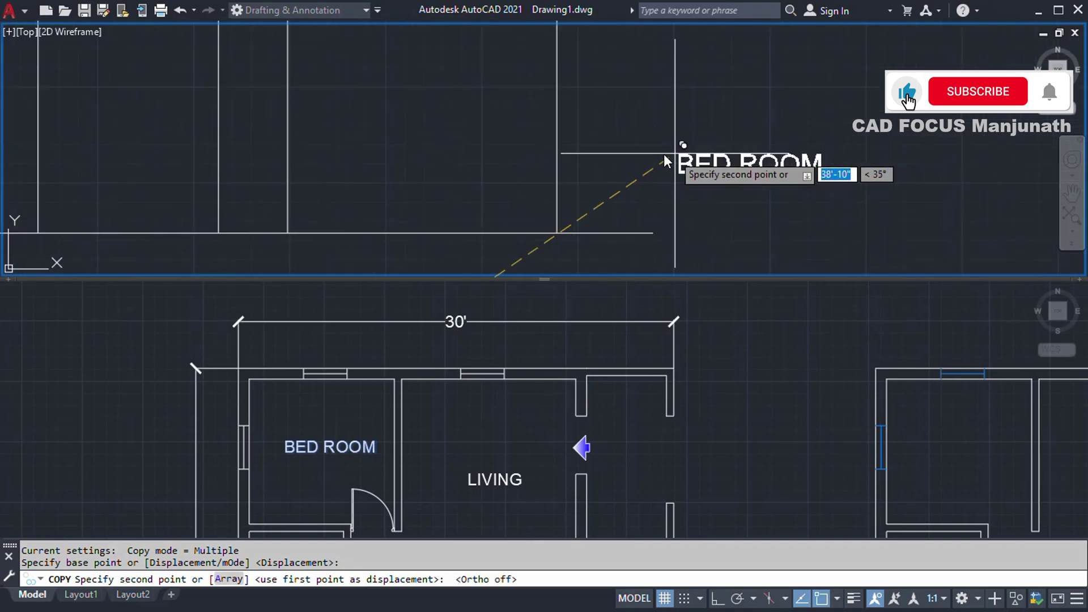
{"action": "left_click", "coordinate": [606, 209]}
{"action": "key", "text": "Escape"}
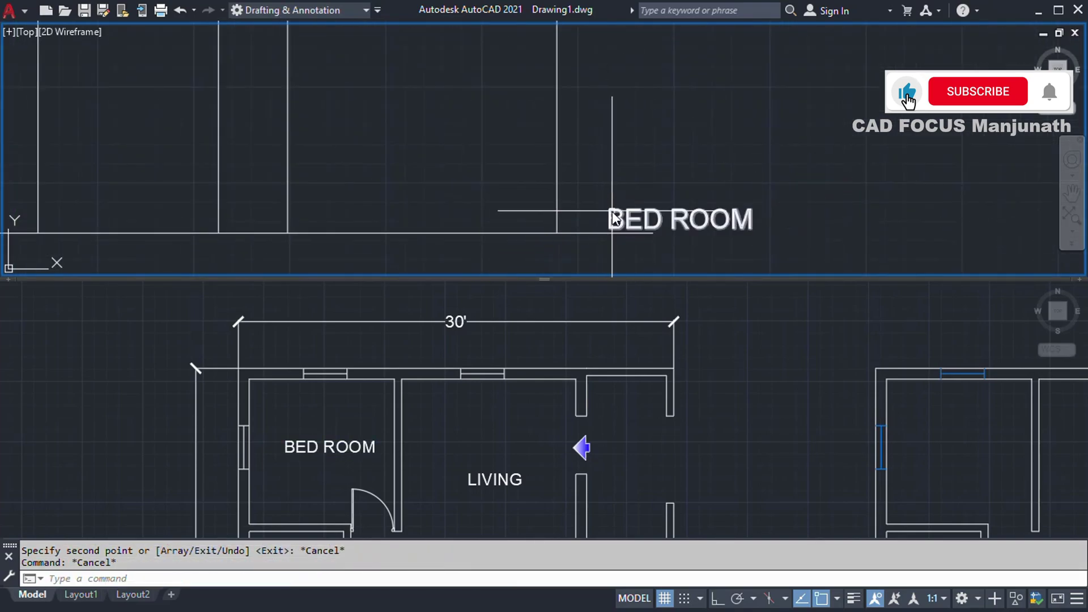
Edit the copied text so it reads GF
{"action": "scroll", "coordinate": [630, 216], "scroll_direction": "up", "scroll_amount": 1}
{"action": "double_click", "coordinate": [640, 222]}
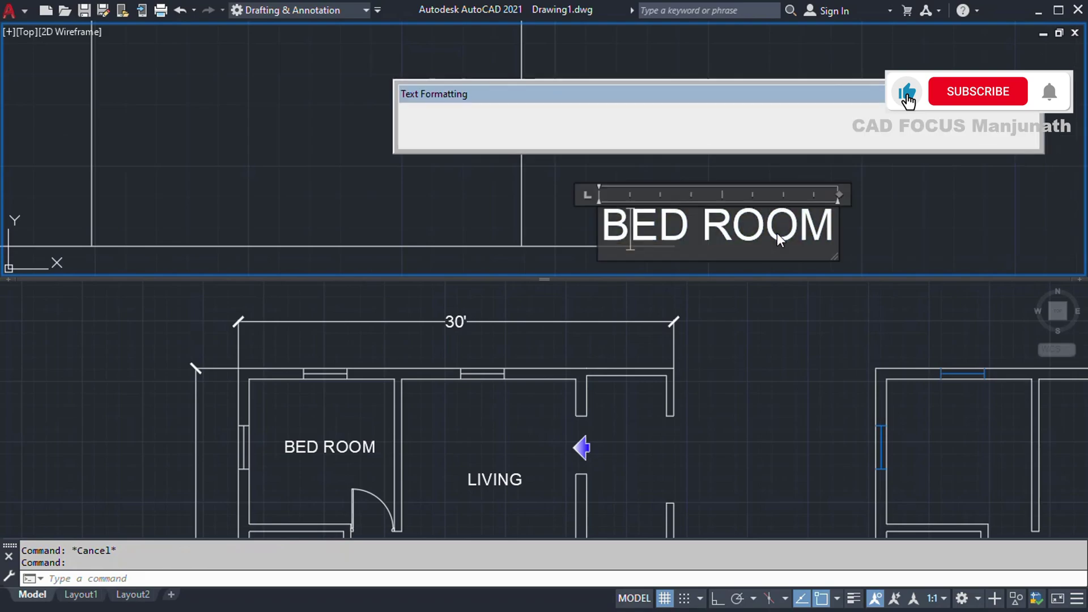
{"action": "left_click_drag", "start_coordinate": [834, 228], "coordinate": [583, 223]}
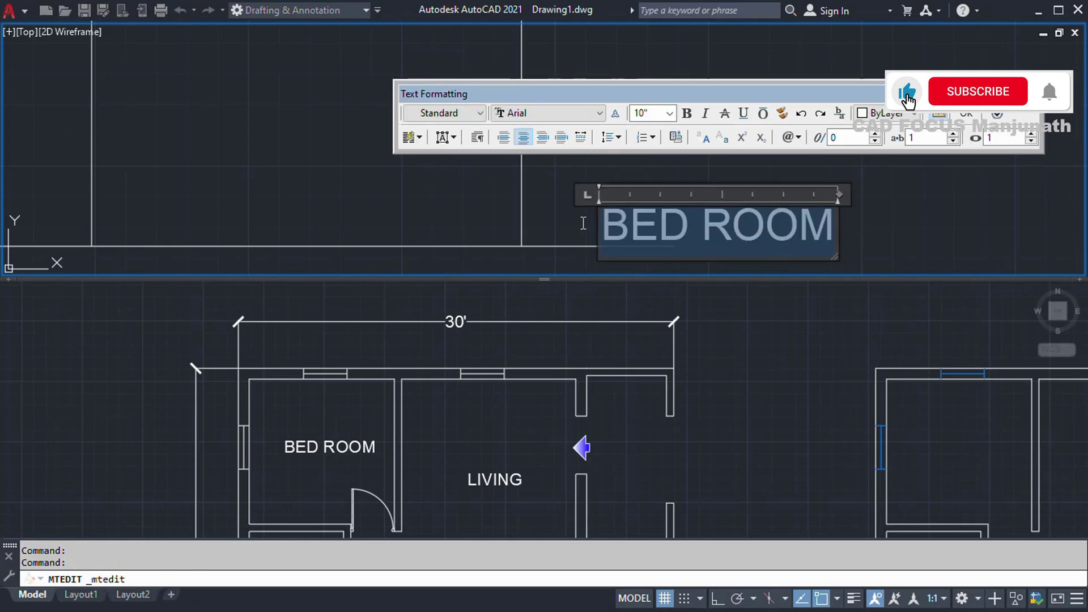
{"action": "type", "text": "g"}
{"action": "key", "text": "BackSpace"}
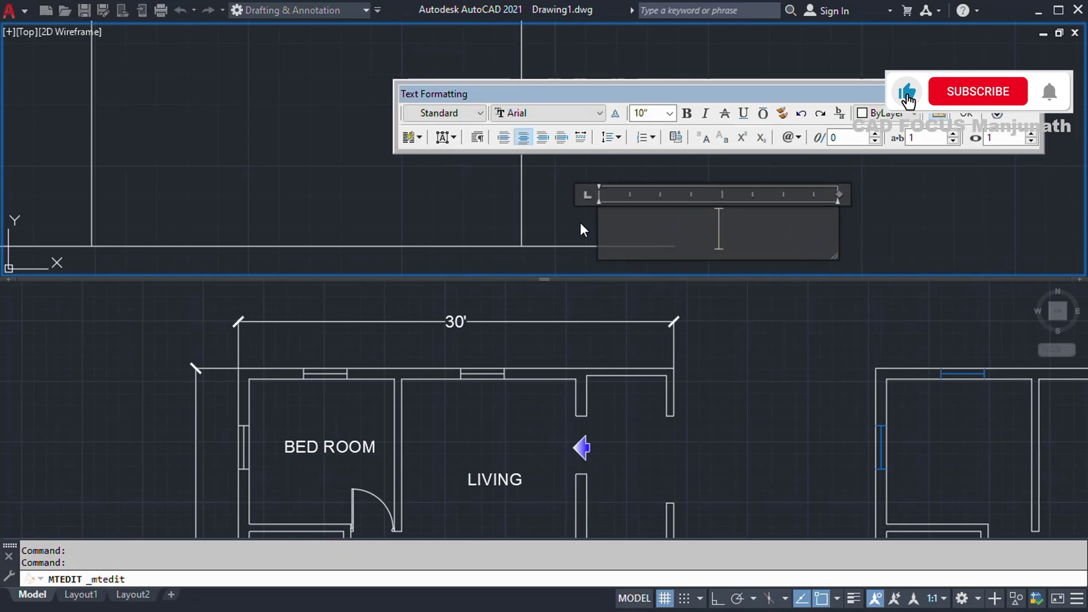
{"action": "type", "text": "GF"}
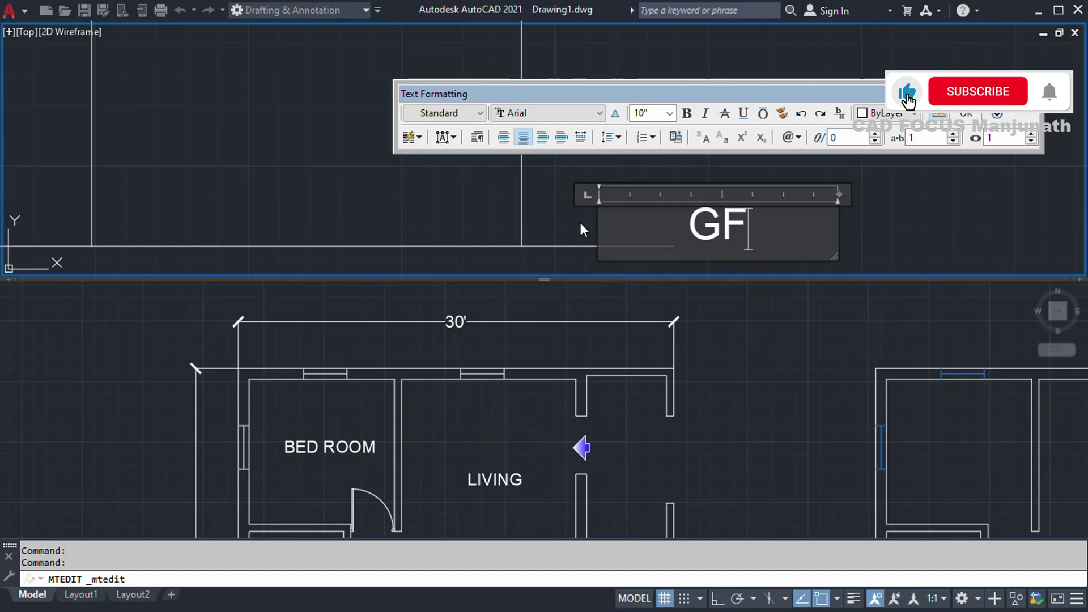
{"action": "left_click", "coordinate": [580, 223]}
Move the GF label to sit just above the ground line
{"action": "left_click", "coordinate": [723, 227]}
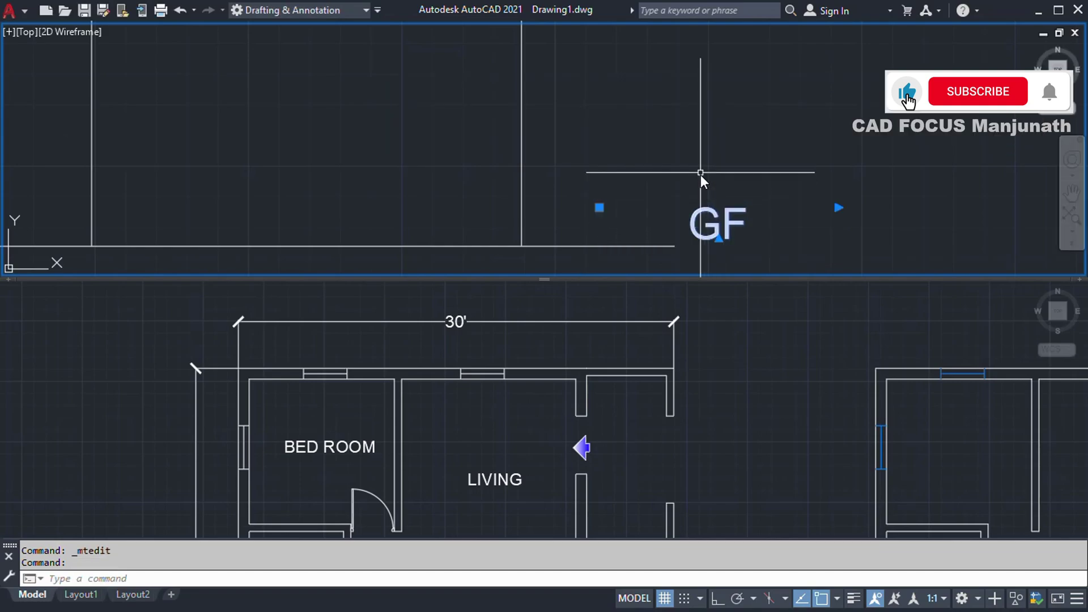
{"action": "middle_click_drag", "start_coordinate": [700, 175], "coordinate": [696, 172]}
{"action": "type", "text": "M"}
{"action": "key", "text": "Return"}
{"action": "left_click", "coordinate": [807, 185]}
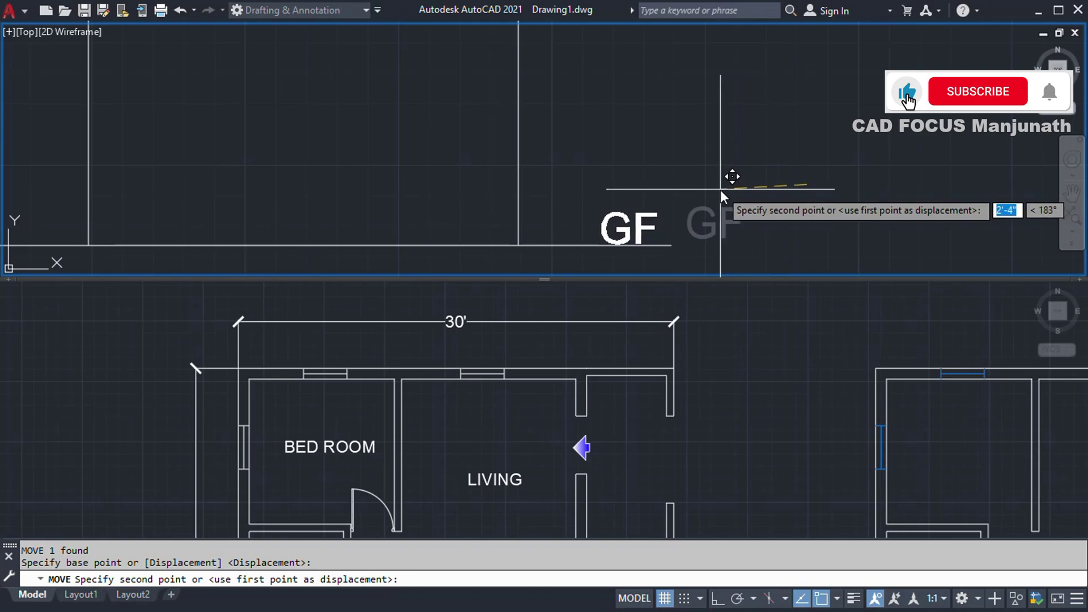
{"action": "left_click", "coordinate": [626, 243]}
{"action": "left_click", "coordinate": [634, 227]}
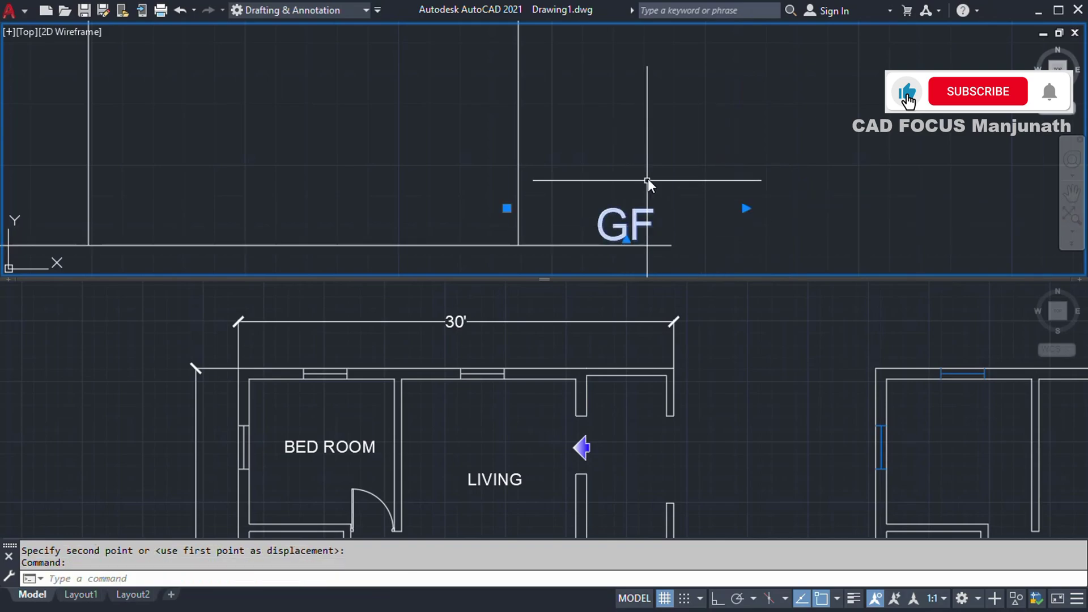
Copy the GF label straight up to the next level line and change it to FF
{"action": "type", "text": "co"}
{"action": "key", "text": "Return"}
{"action": "scroll", "coordinate": [745, 236], "scroll_direction": "down", "scroll_amount": 4}
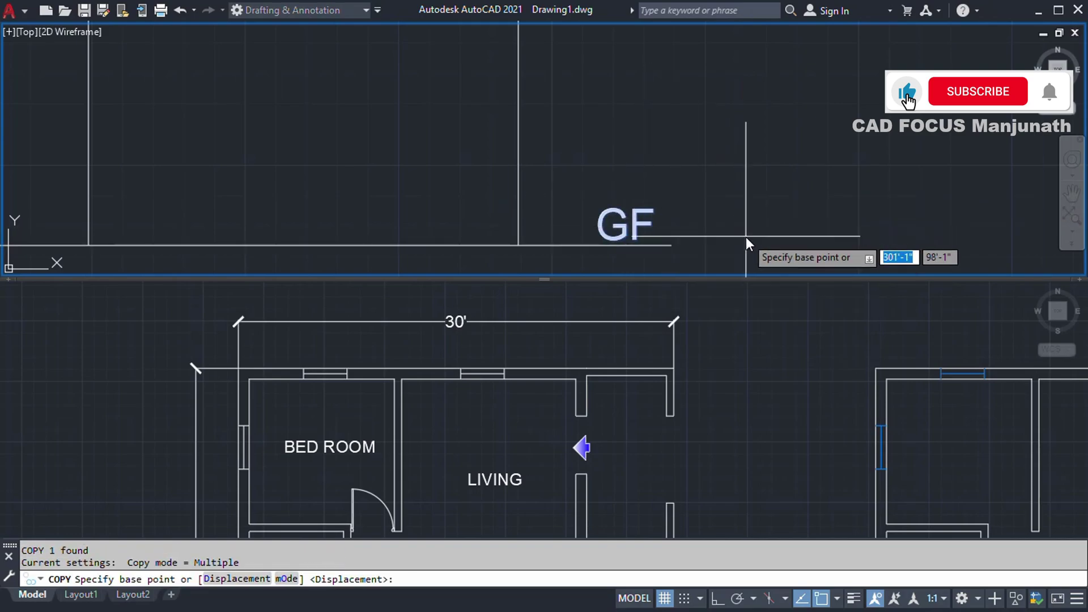
{"action": "left_click", "coordinate": [745, 237]}
{"action": "scroll", "coordinate": [737, 202], "scroll_direction": "up", "scroll_amount": 2}
{"action": "scroll", "coordinate": [737, 153], "scroll_direction": "up", "scroll_amount": 2}
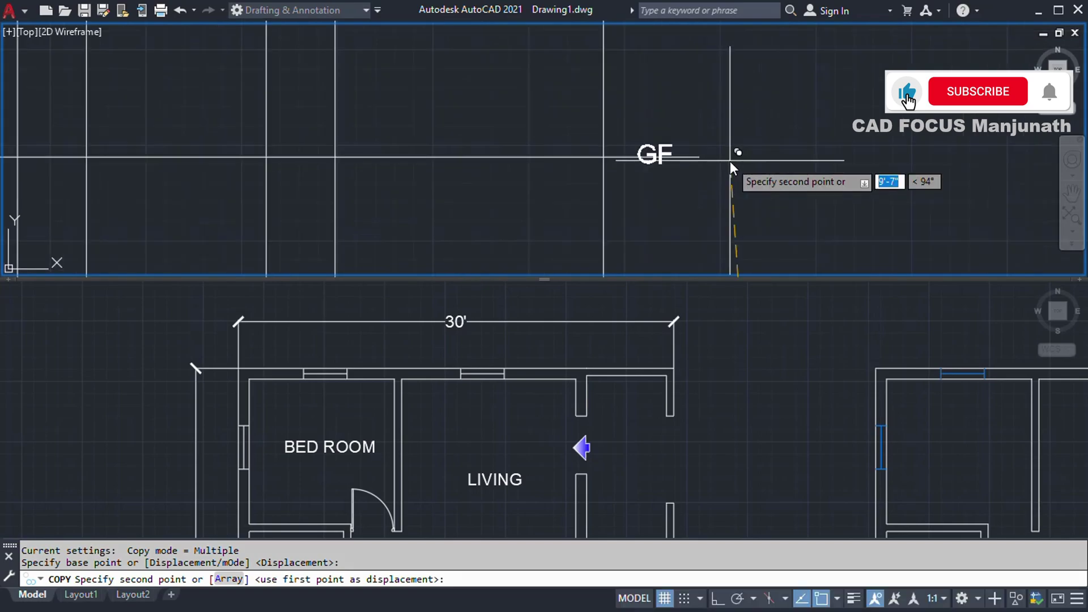
{"action": "key", "text": "F8"}
{"action": "left_click", "coordinate": [741, 150]}
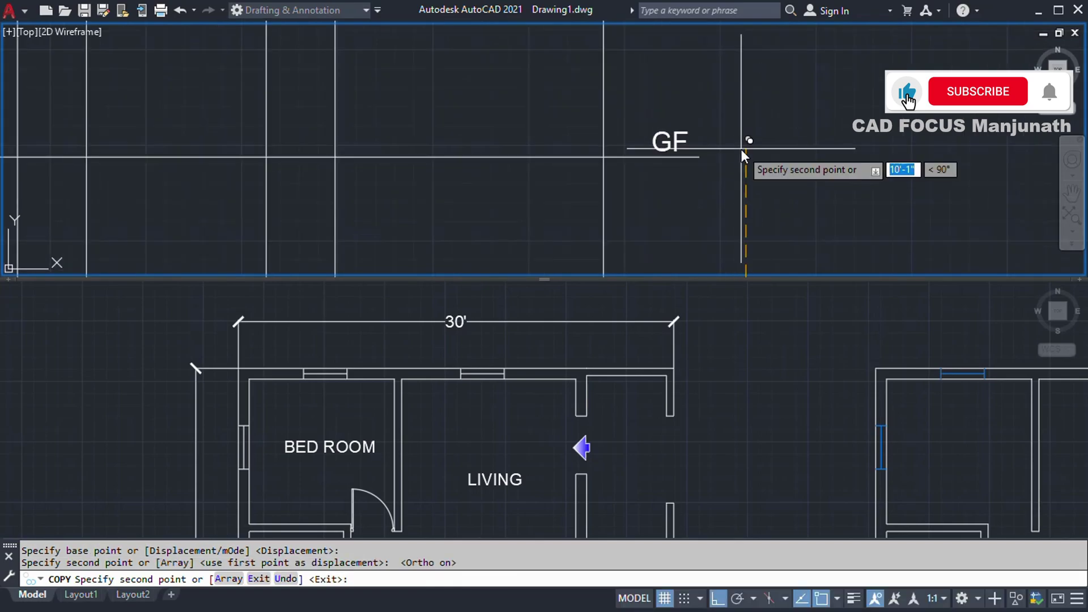
{"action": "key", "text": "Escape"}
{"action": "left_click", "coordinate": [673, 142]}
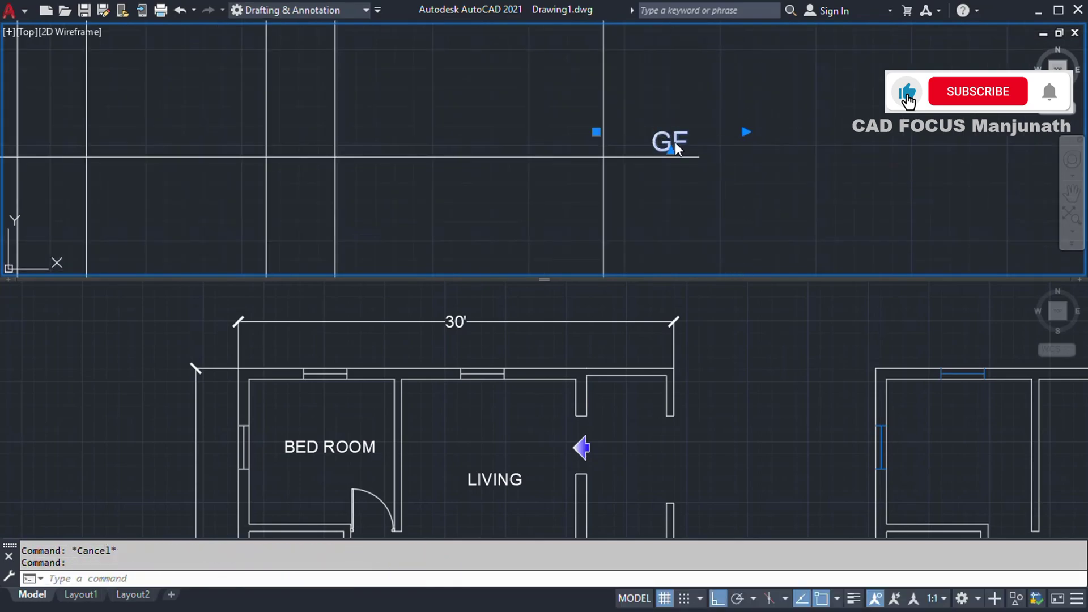
{"action": "double_click", "coordinate": [676, 142]}
{"action": "left_click", "coordinate": [676, 140]}
{"action": "key", "text": "BackSpace"}
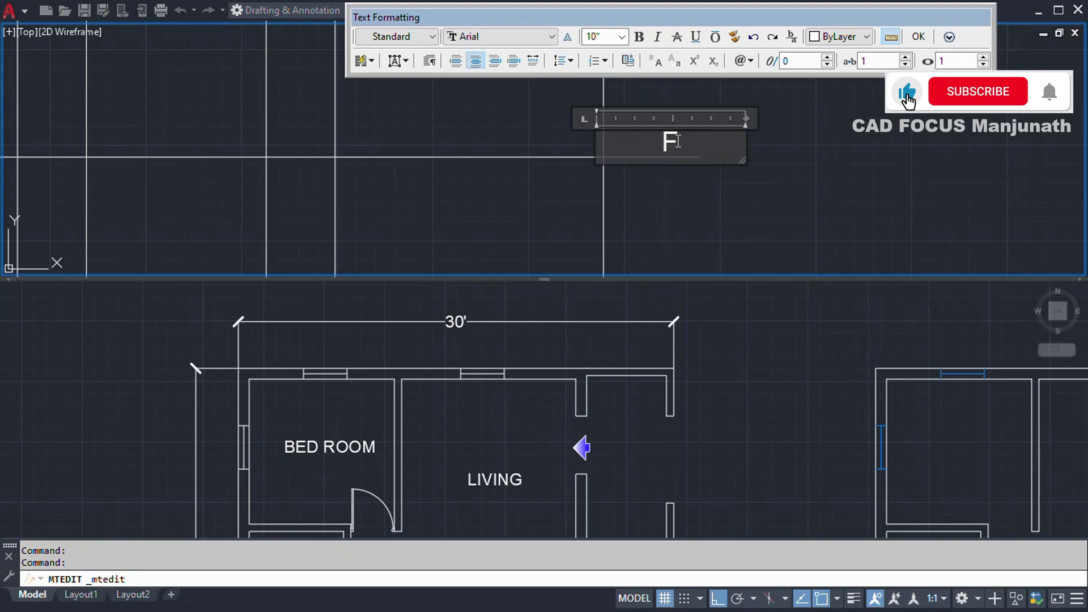
{"action": "type", "text": "F"}
{"action": "left_click", "coordinate": [860, 219]}
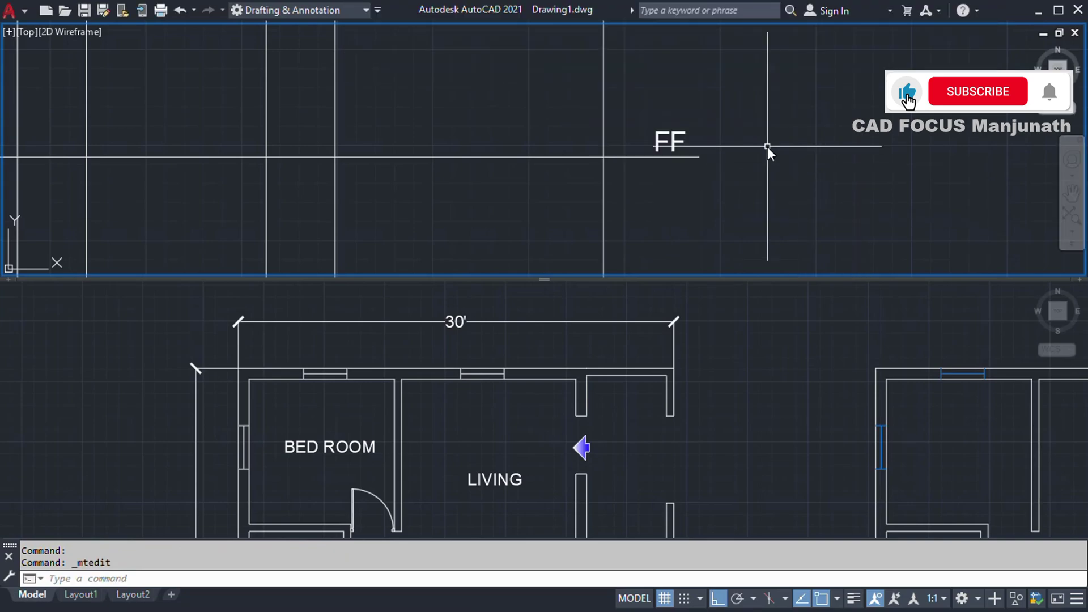
Copy the FF label up to the top level line and change it to TF
{"action": "left_click", "coordinate": [678, 137]}
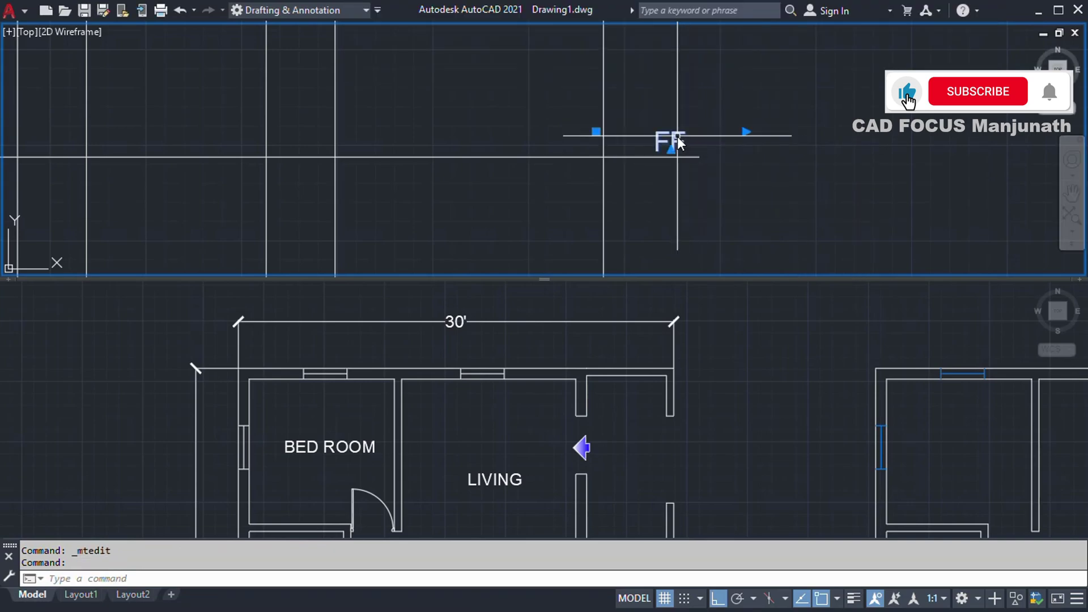
{"action": "scroll", "coordinate": [677, 136], "scroll_direction": "down", "scroll_amount": 3}
{"action": "middle_click_drag", "start_coordinate": [687, 112], "coordinate": [696, 174]}
{"action": "scroll", "coordinate": [696, 175], "scroll_direction": "up", "scroll_amount": 2}
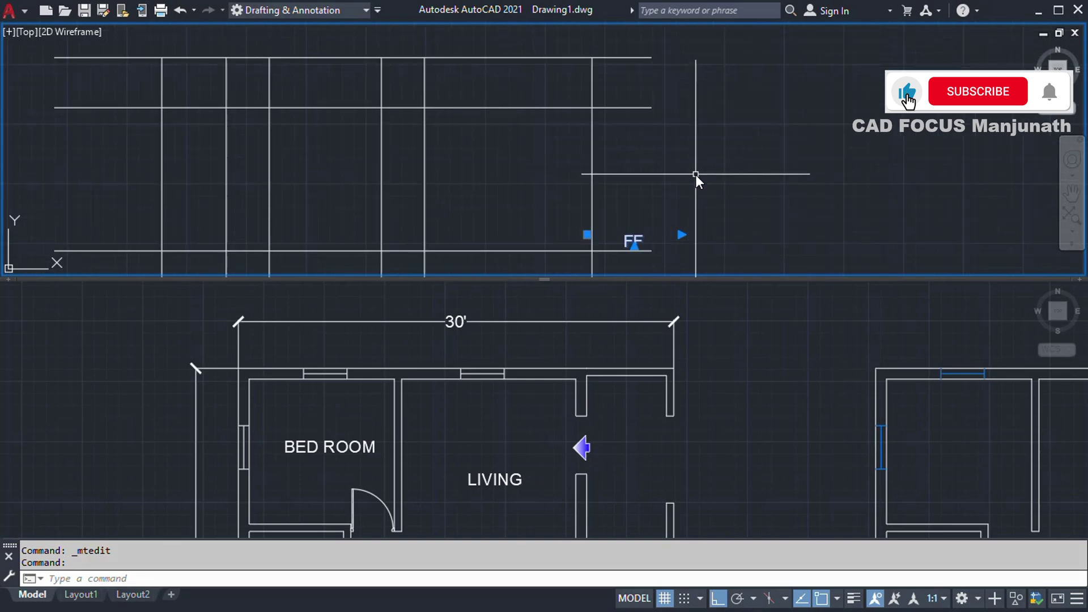
{"action": "type", "text": "o"}
{"action": "key", "text": "Return"}
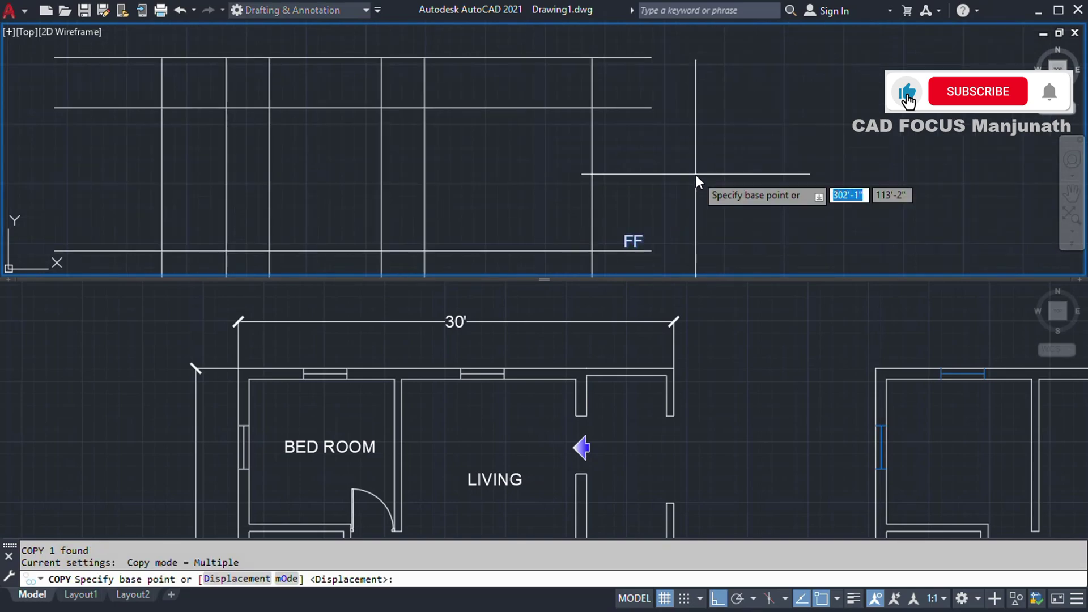
{"action": "left_click", "coordinate": [691, 240]}
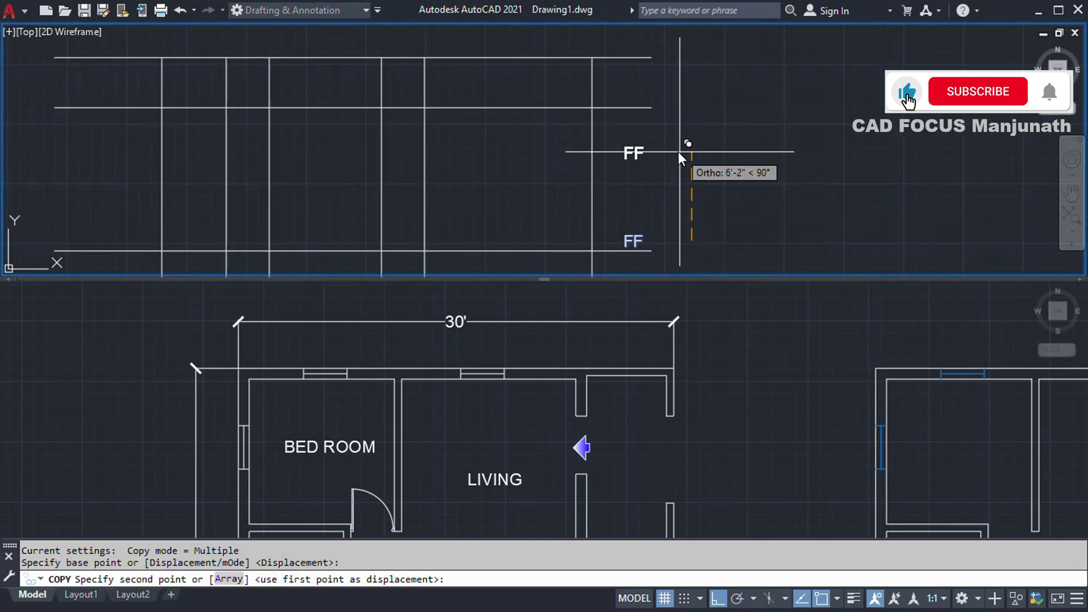
{"action": "left_click", "coordinate": [672, 97]}
{"action": "key", "text": "Escape"}
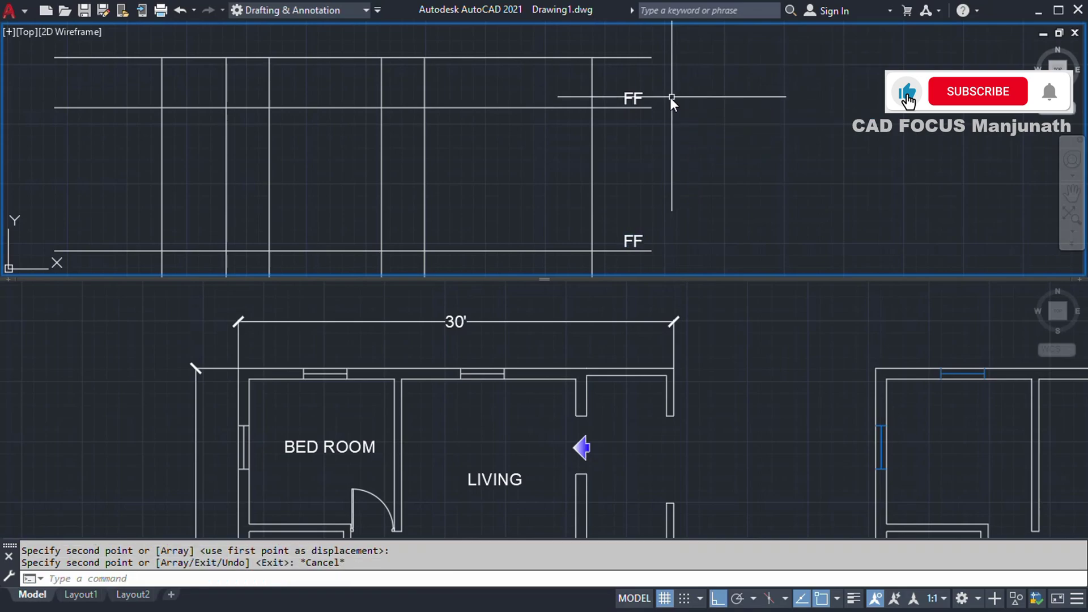
{"action": "double_click", "coordinate": [637, 97]}
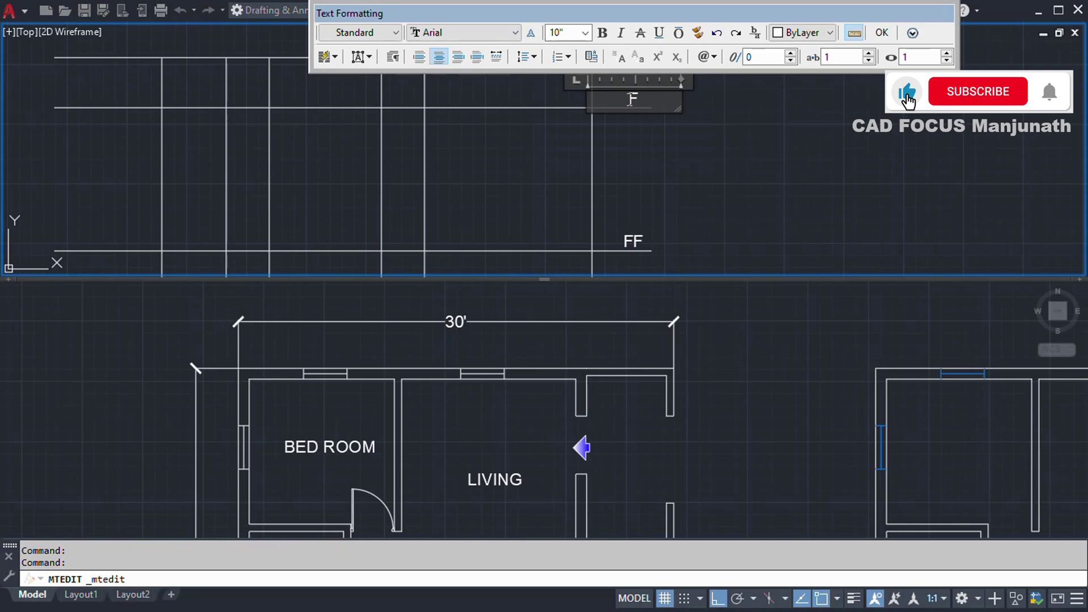
{"action": "type", "text": "T"}
{"action": "left_click", "coordinate": [732, 161]}
Erase the FF line segment between the verticals, after undoing a trial trim
{"action": "scroll", "coordinate": [726, 120], "scroll_direction": "down", "scroll_amount": 2}
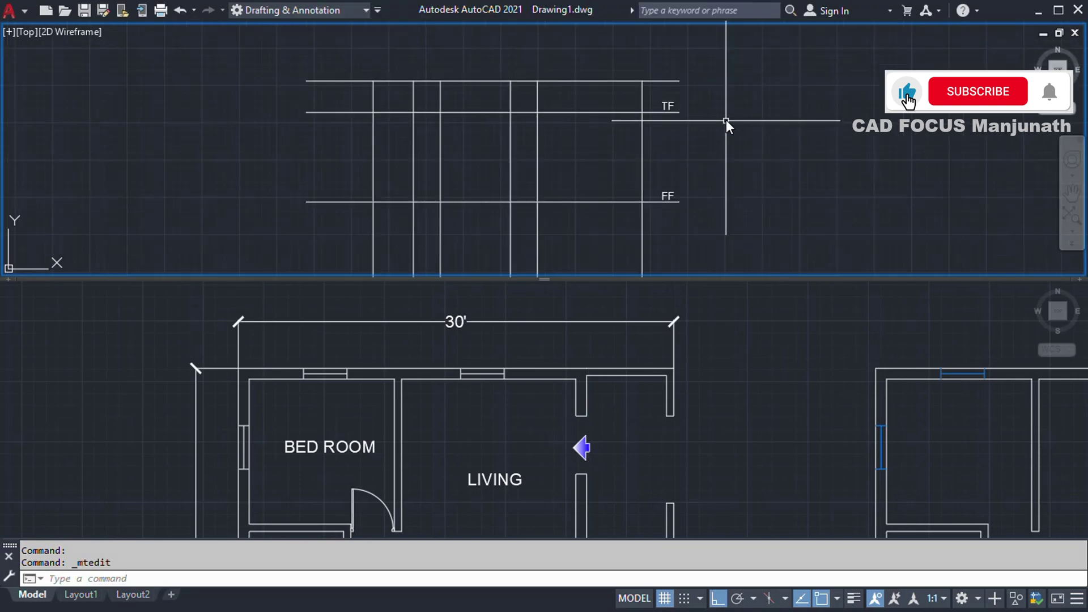
{"action": "middle_click_drag", "start_coordinate": [741, 146], "coordinate": [701, 134]}
{"action": "mouse_move", "coordinate": [690, 175]}
{"action": "middle_mouse_down"}
{"action": "mouse_move", "coordinate": [667, 142]}
{"action": "mouse_move", "coordinate": [667, 165]}
{"action": "mouse_move", "coordinate": [671, 158]}
{"action": "middle_mouse_up"}
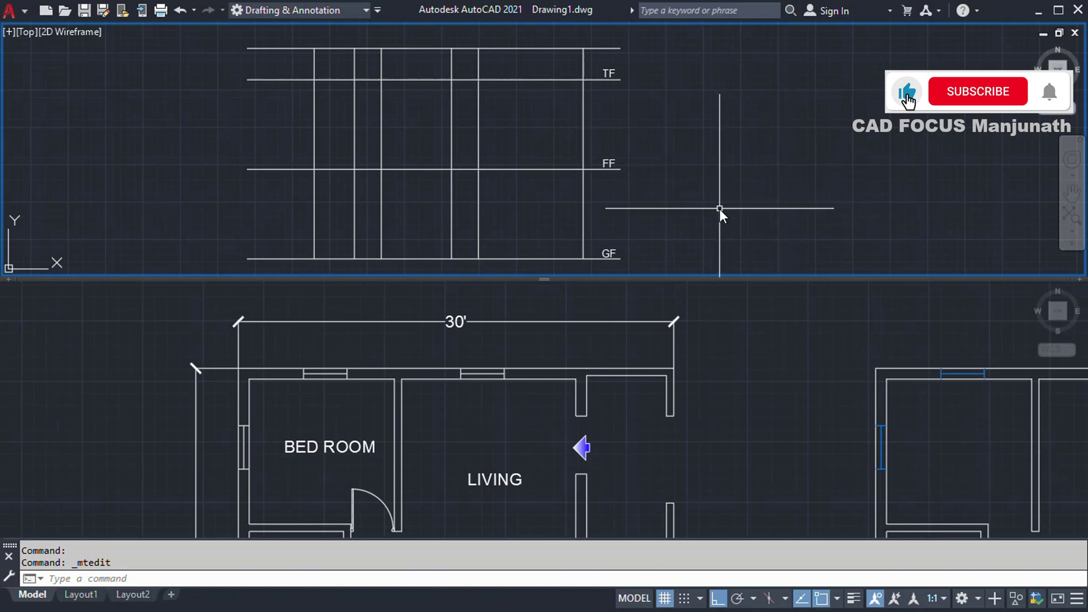
{"action": "scroll", "coordinate": [525, 184], "scroll_direction": "up", "scroll_amount": 2}
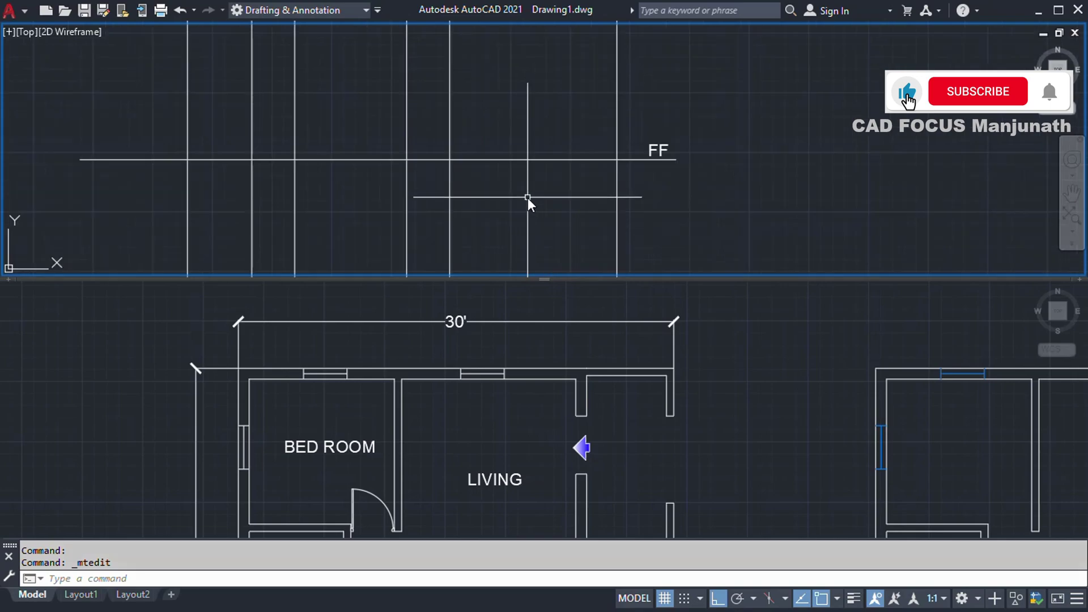
{"action": "scroll", "coordinate": [539, 201], "scroll_direction": "down", "scroll_amount": 3}
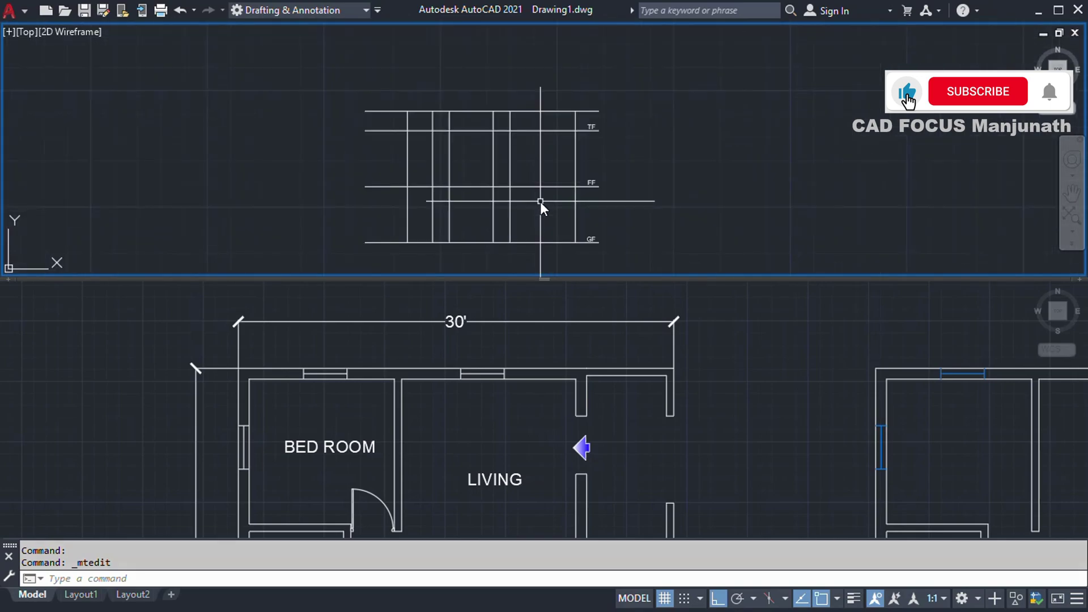
{"action": "left_click", "coordinate": [545, 187]}
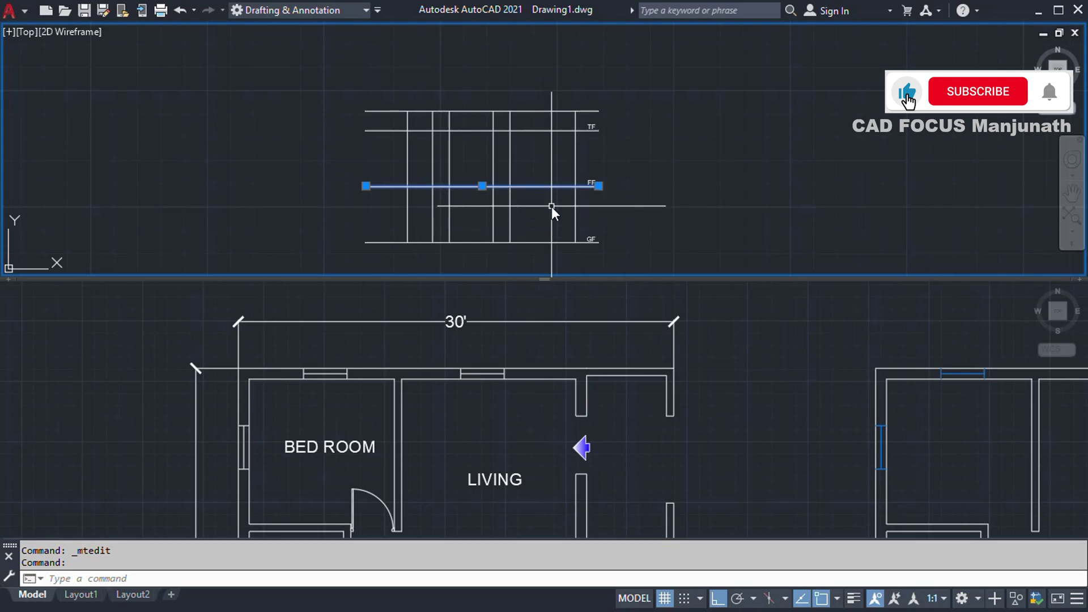
{"action": "key", "text": "Escape"}
{"action": "type", "text": "tr"}
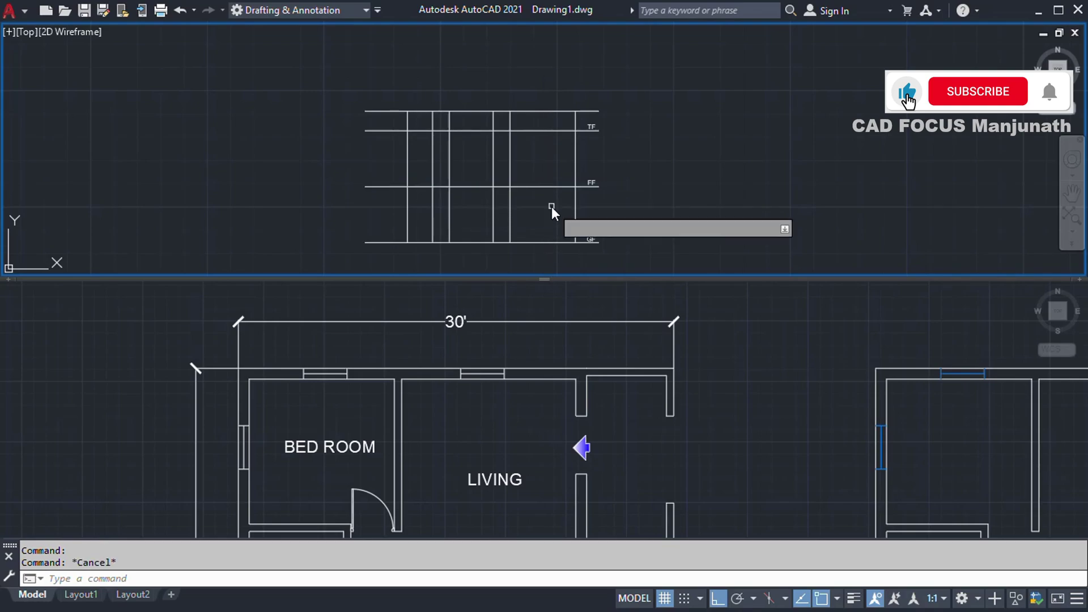
{"action": "key", "text": "Return"}
{"action": "mouse_move", "coordinate": [552, 198]}
{"action": "left_mouse_down"}
{"action": "mouse_move", "coordinate": [521, 195]}
{"action": "mouse_move", "coordinate": [483, 186]}
{"action": "left_mouse_up"}
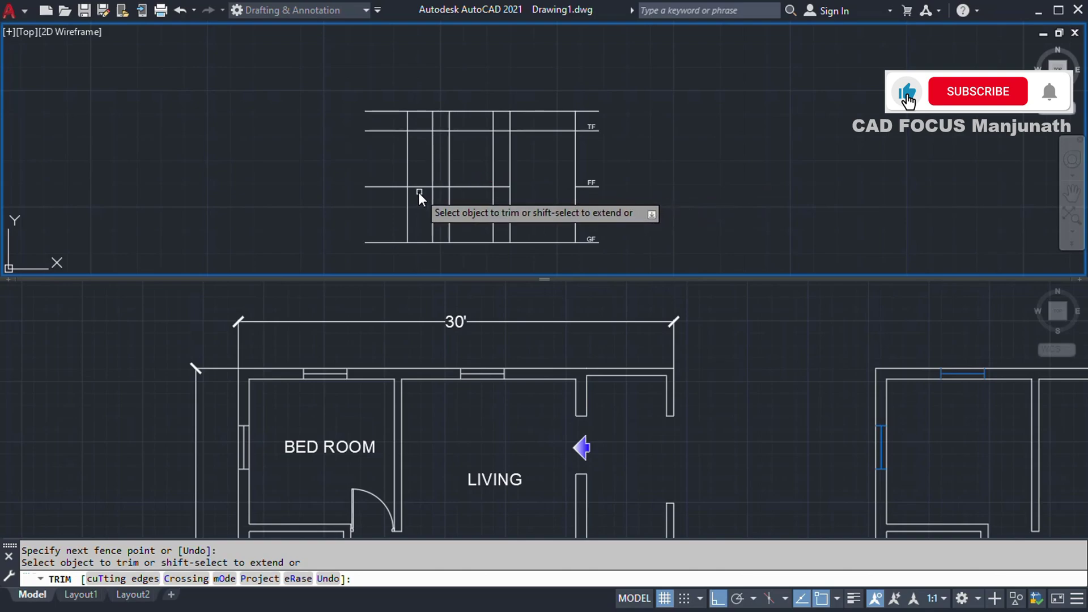
{"action": "type", "text": "u"}
{"action": "key", "text": "Return"}
{"action": "key", "text": "Escape"}
{"action": "left_click", "coordinate": [471, 187]}
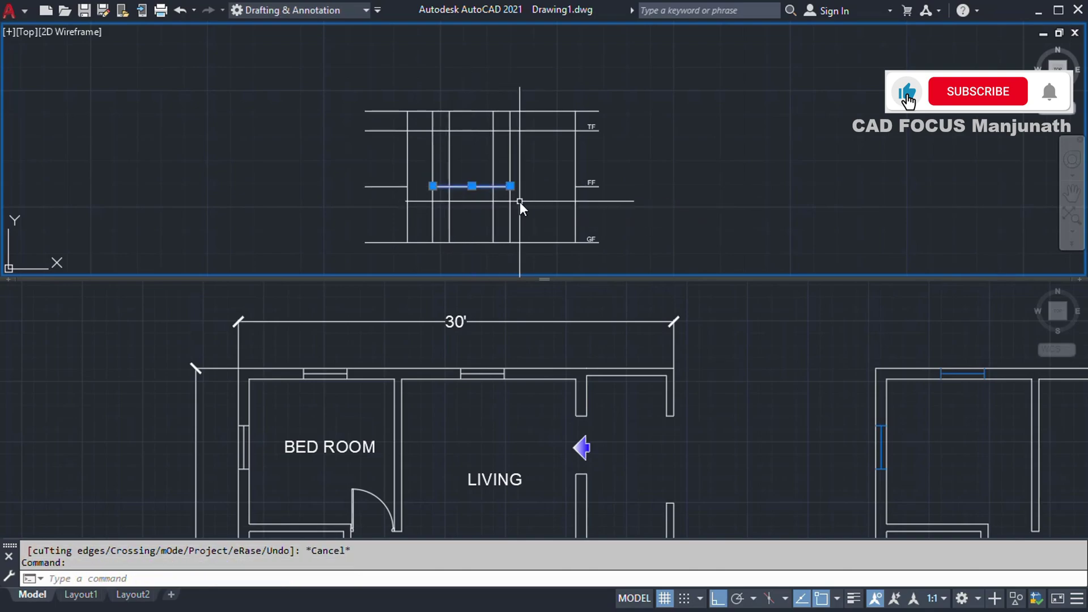
{"action": "key", "text": "Delete"}
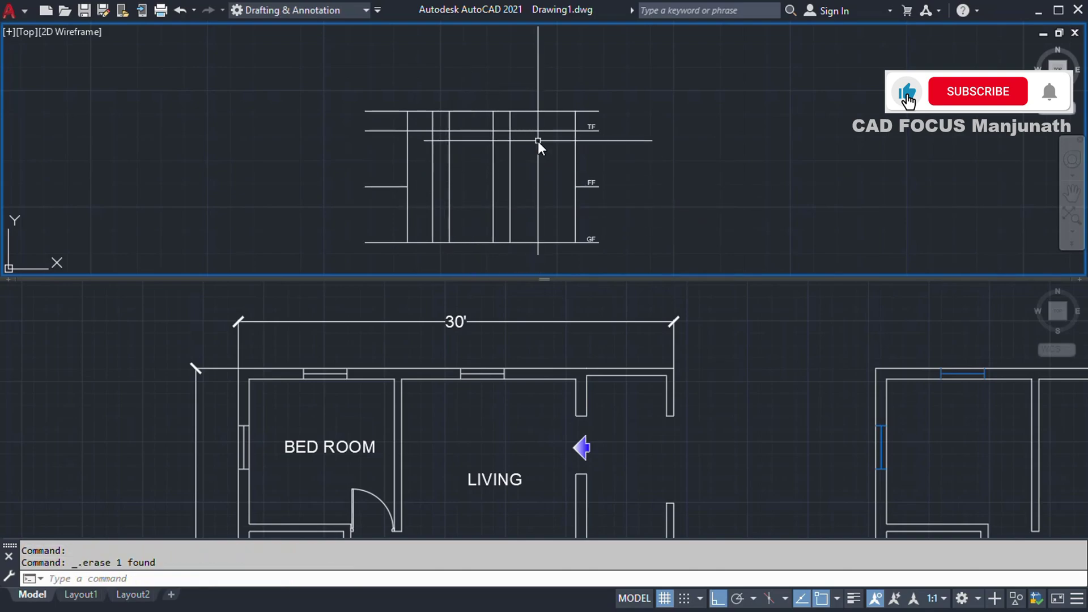
Erase the stray short vertical line and bring up the Tool Palettes with TP
{"action": "scroll", "coordinate": [538, 149], "scroll_direction": "up", "scroll_amount": 2}
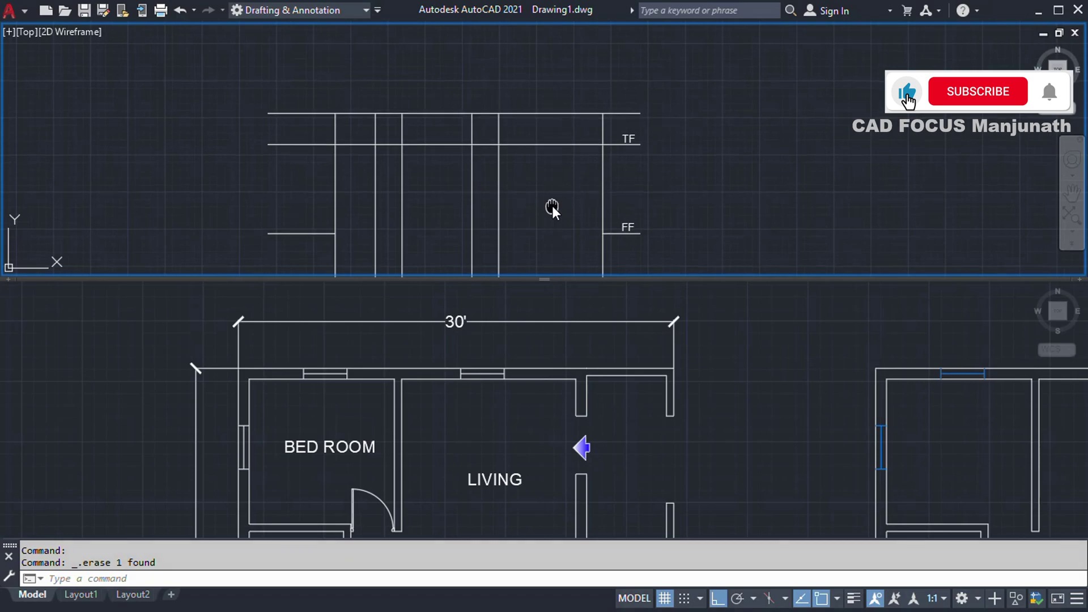
{"action": "middle_click_drag", "start_coordinate": [552, 206], "coordinate": [537, 135]}
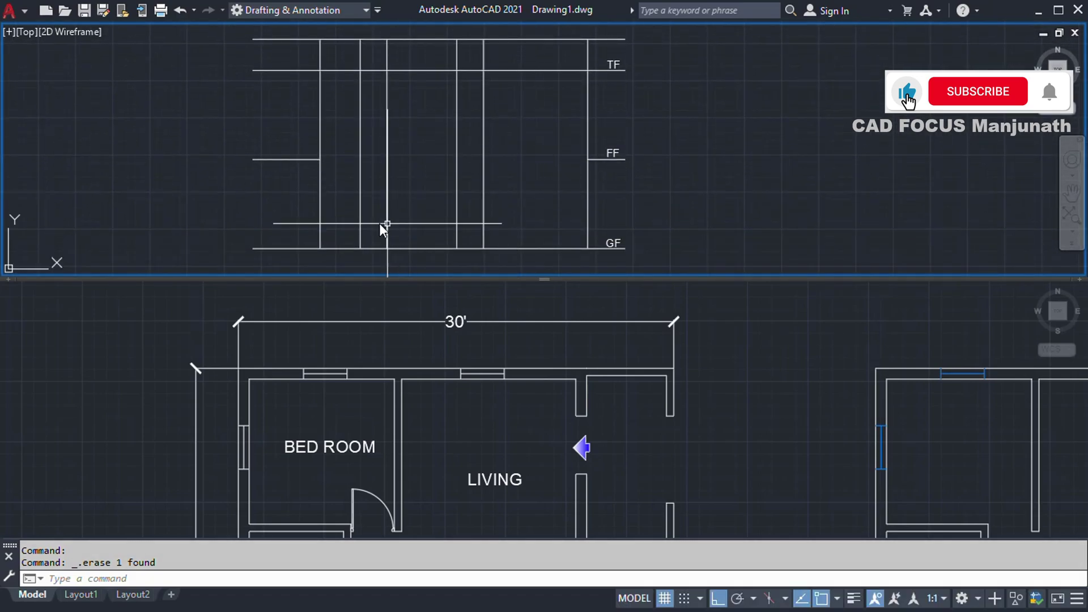
{"action": "scroll", "coordinate": [365, 220], "scroll_direction": "up", "scroll_amount": 4}
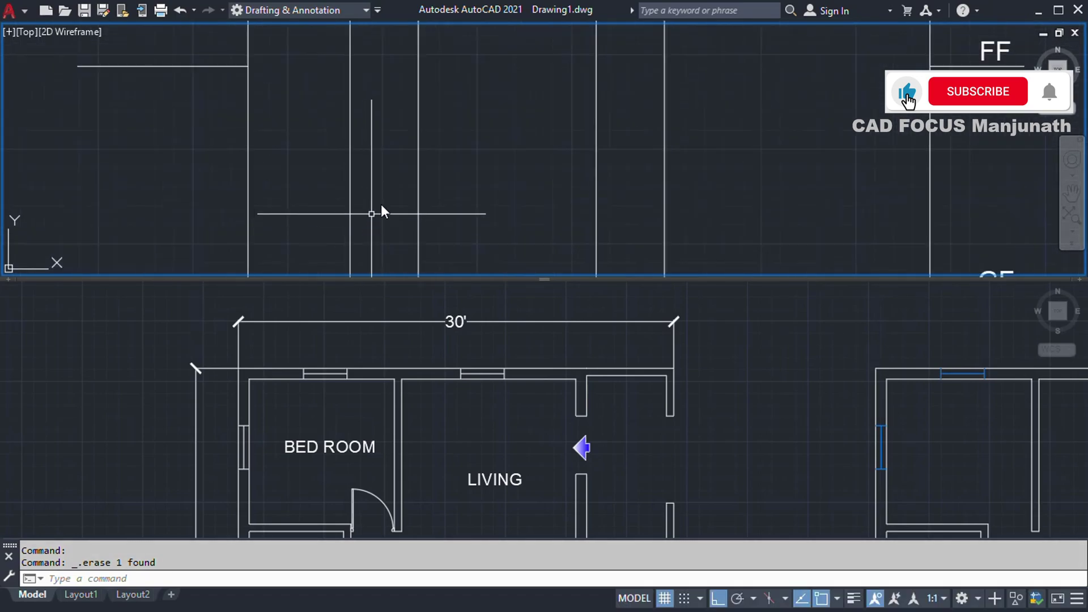
{"action": "scroll", "coordinate": [382, 184], "scroll_direction": "down", "scroll_amount": 2}
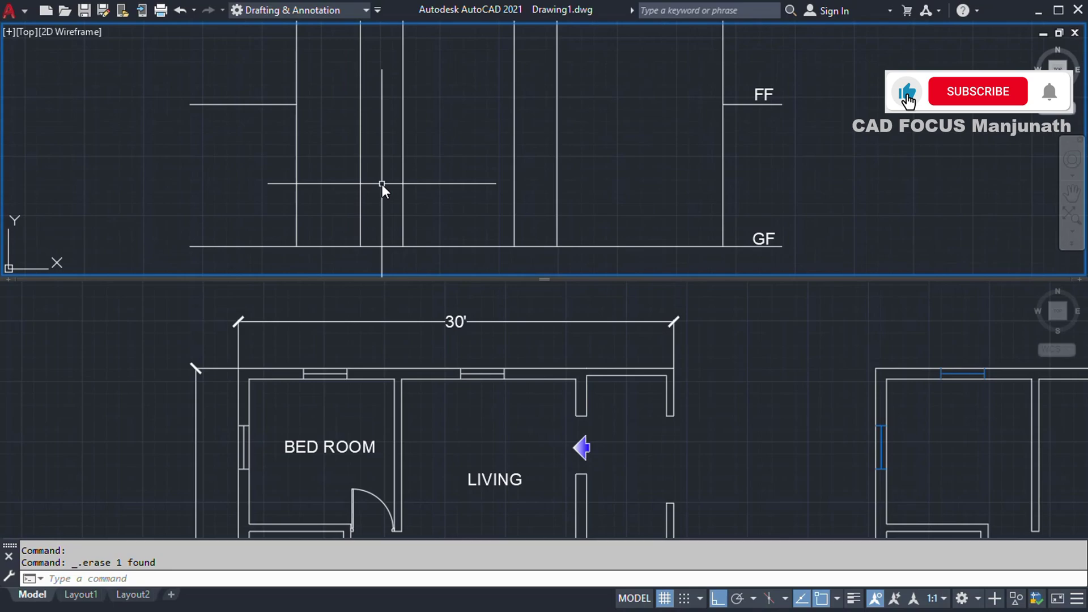
{"action": "left_click", "coordinate": [492, 182]}
{"action": "key", "text": "Delete"}
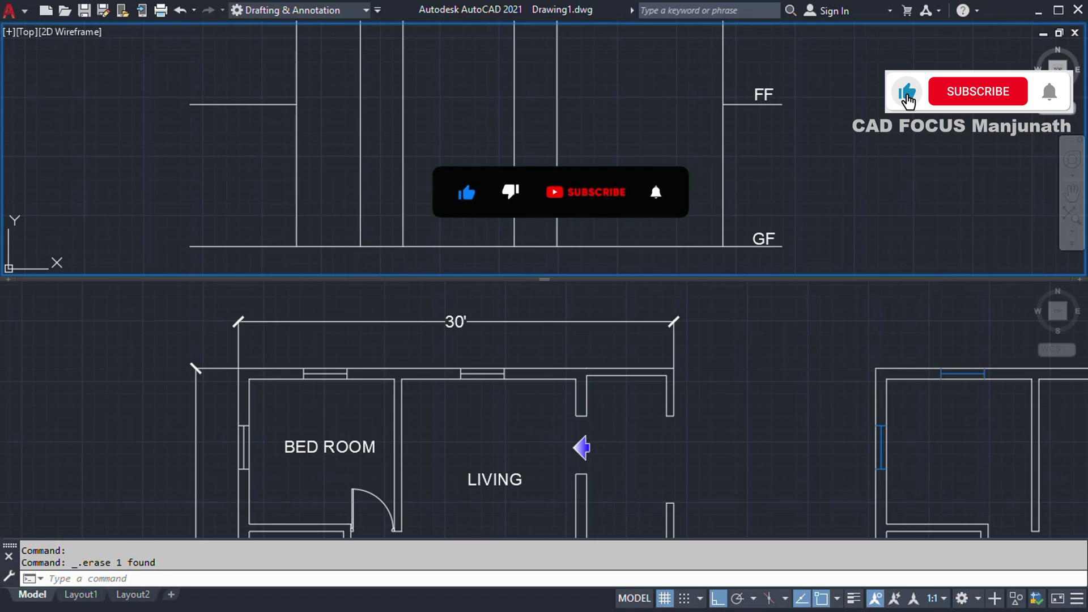
{"action": "type", "text": "TP"}
{"action": "key", "text": "Return"}
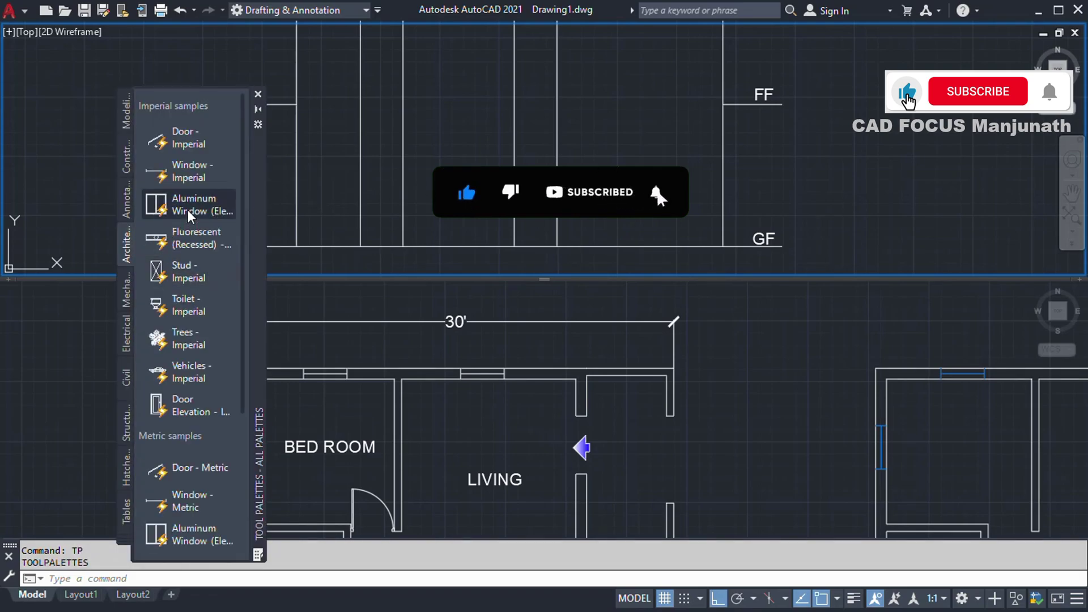
Insert an Aluminum Window block from the tool palette into the elevation
{"action": "mouse_move", "coordinate": [176, 199]}
{"action": "left_mouse_down"}
{"action": "mouse_move", "coordinate": [400, 193]}
{"action": "mouse_move", "coordinate": [460, 179]}
{"action": "mouse_move", "coordinate": [367, 204]}
{"action": "left_mouse_up"}
{"action": "key", "text": "Escape"}
{"action": "key", "text": "Escape"}
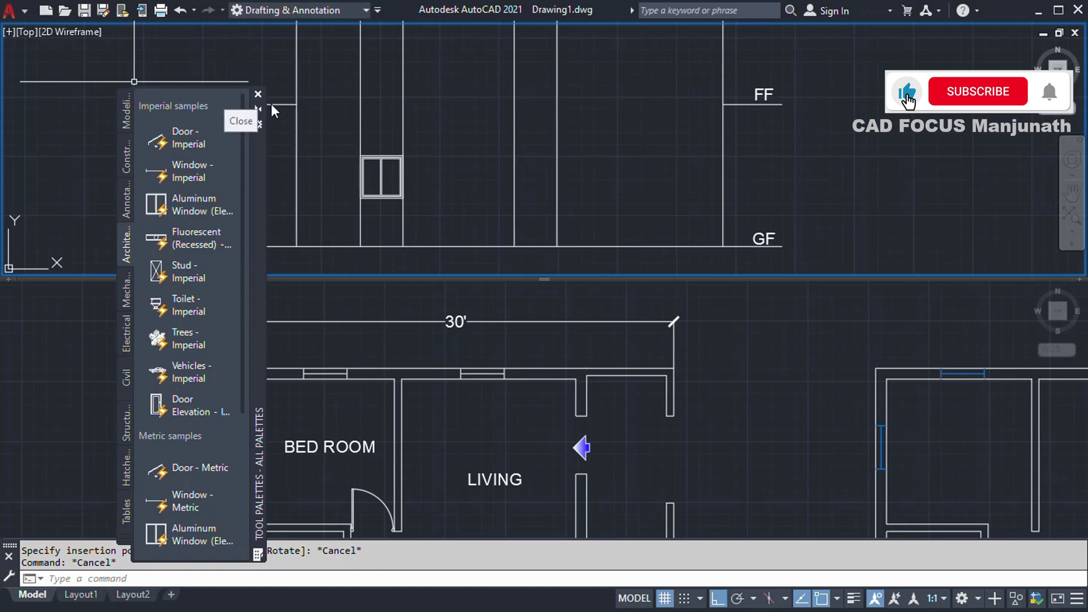
{"action": "left_click", "coordinate": [257, 94]}
Offset the horizontal line 3'-6" upward
{"action": "scroll", "coordinate": [423, 213], "scroll_direction": "up", "scroll_amount": 3}
{"action": "middle_click_drag", "start_coordinate": [424, 213], "coordinate": [433, 165]}
{"action": "type", "text": "o"}
{"action": "key", "text": "Return"}
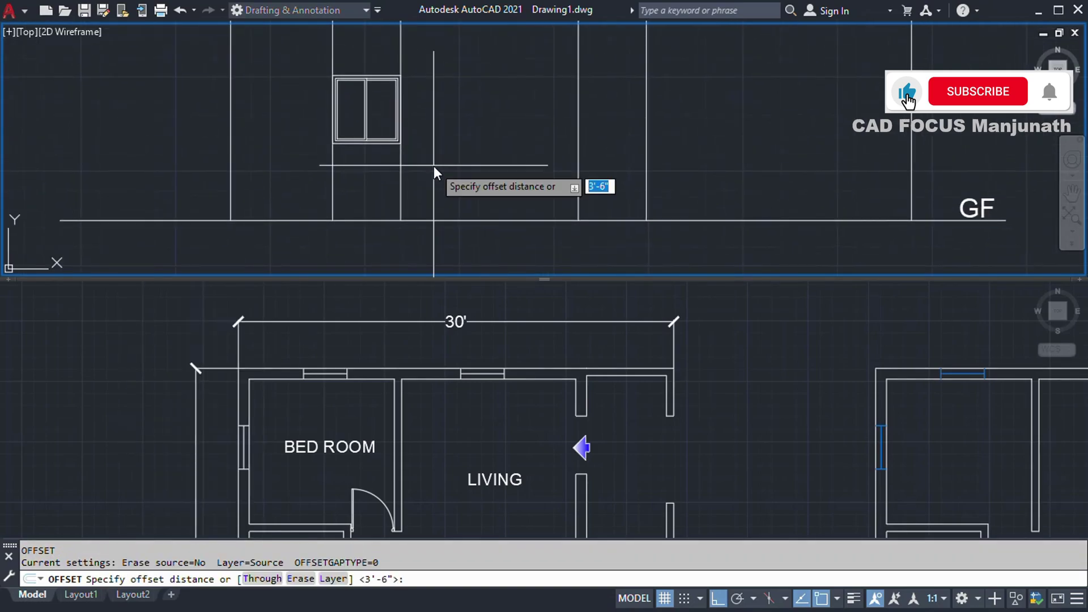
{"action": "key", "text": "Return"}
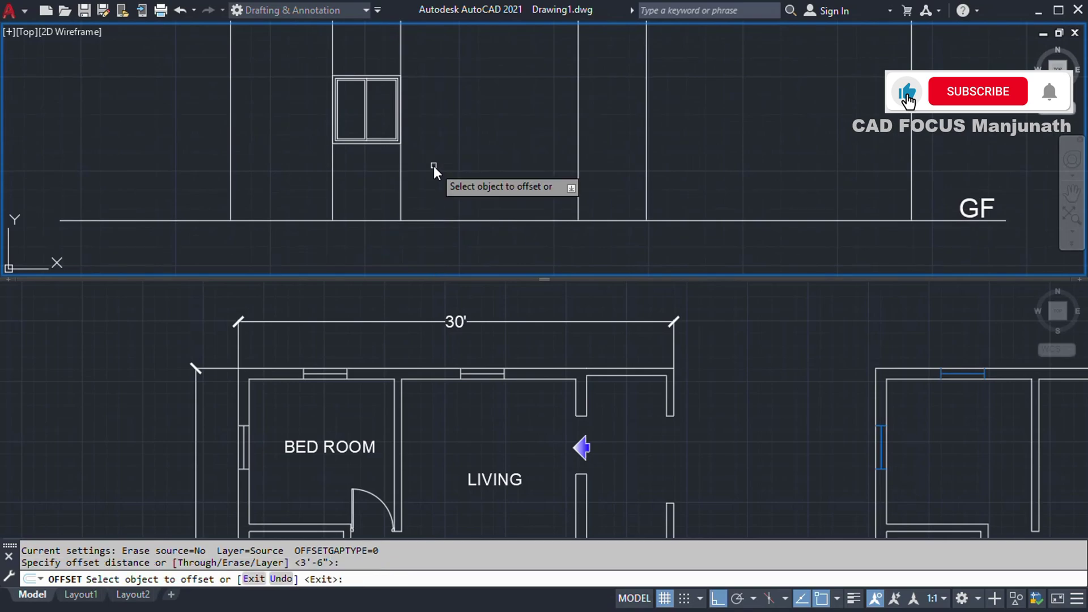
{"action": "left_click", "coordinate": [444, 221]}
{"action": "left_click", "coordinate": [439, 108]}
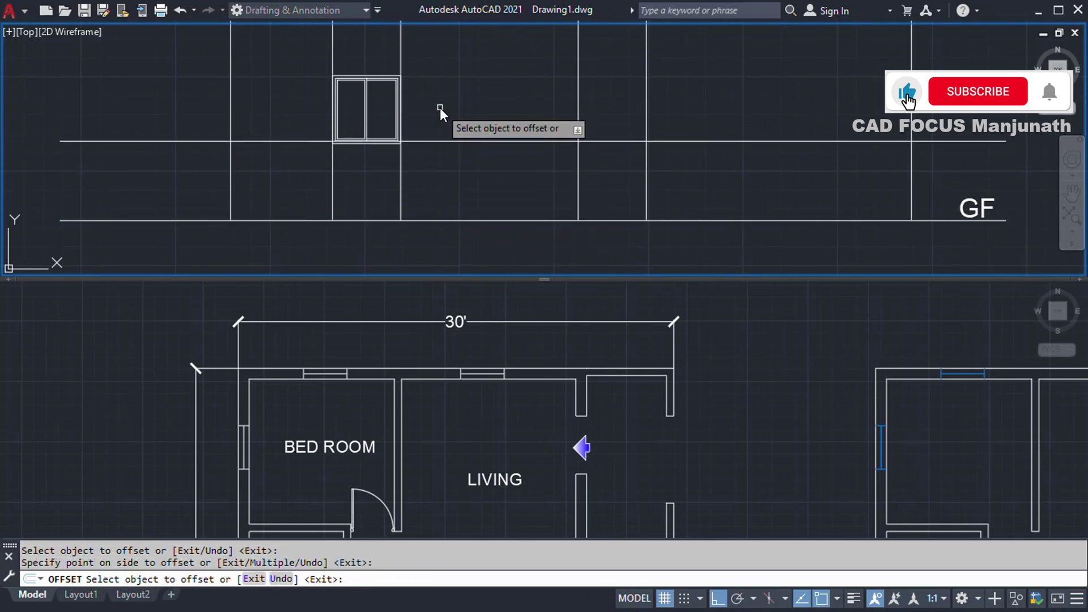
{"action": "key", "text": "Escape"}
{"action": "key", "text": "Escape"}
Move the window by its corner up onto the new offset line
{"action": "left_click", "coordinate": [360, 131]}
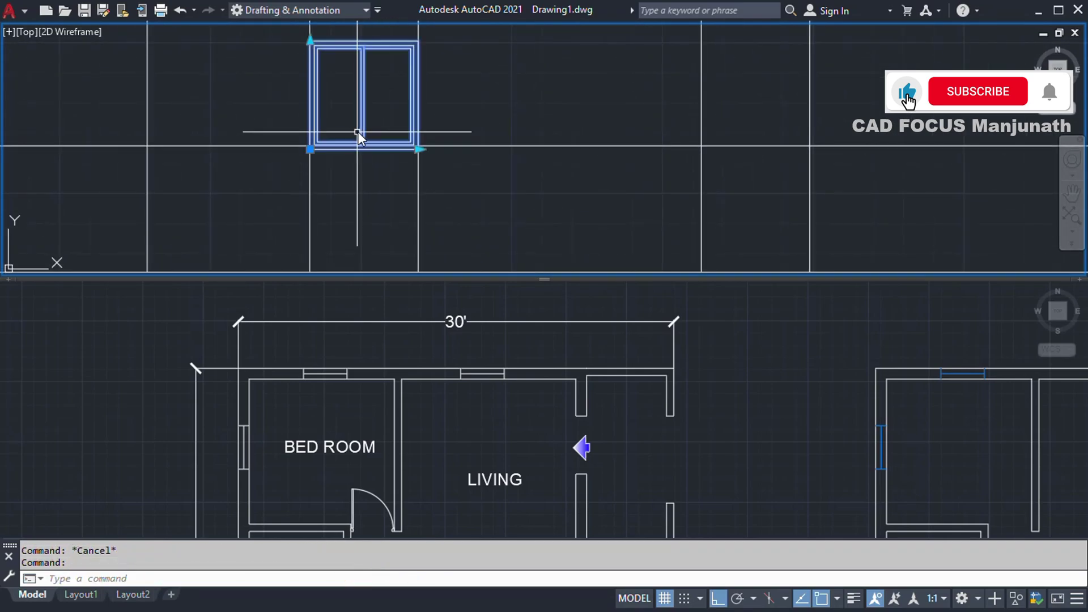
{"action": "scroll", "coordinate": [358, 131], "scroll_direction": "up", "scroll_amount": 5}
{"action": "scroll", "coordinate": [205, 199], "scroll_direction": "up", "scroll_amount": 3}
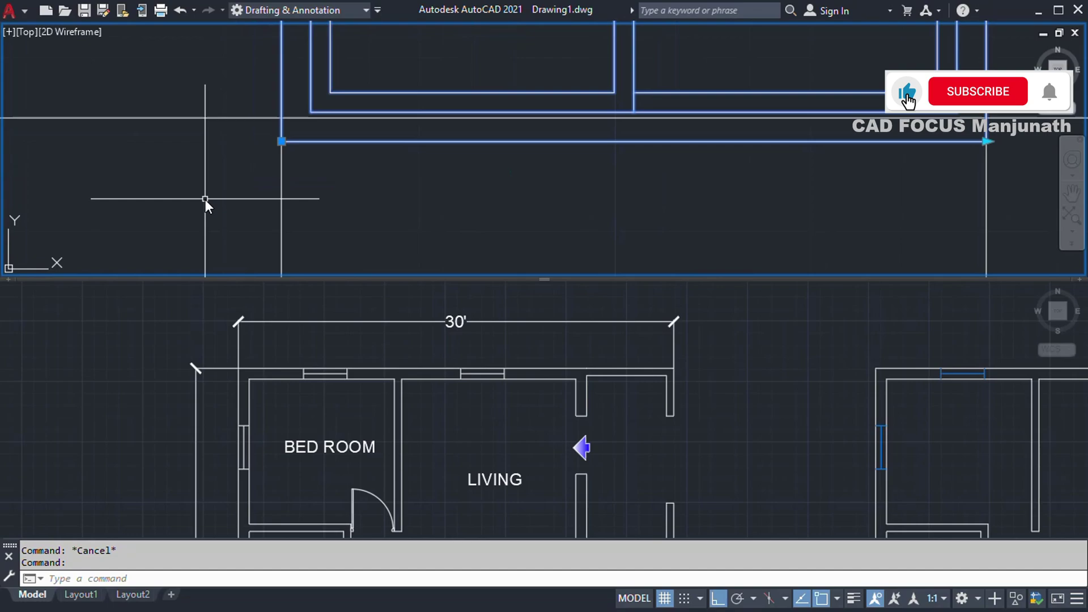
{"action": "type", "text": "m"}
{"action": "key", "text": "Return"}
{"action": "left_click", "coordinate": [281, 141]}
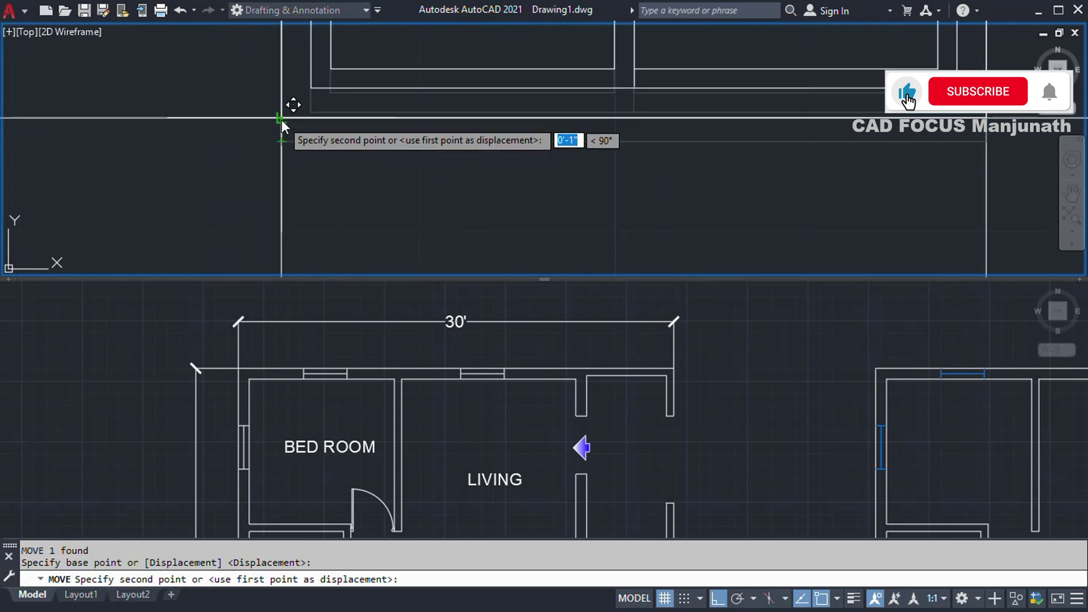
{"action": "left_click", "coordinate": [281, 120]}
{"action": "scroll", "coordinate": [383, 161], "scroll_direction": "down", "scroll_amount": 4}
{"action": "left_click", "coordinate": [419, 124]}
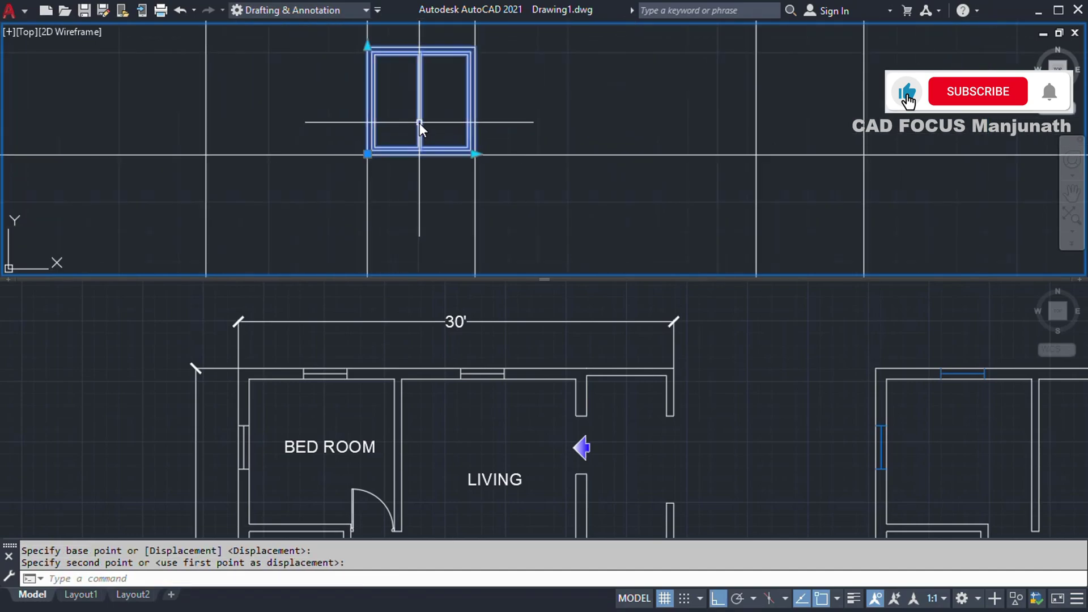
{"action": "left_click", "coordinate": [419, 123]}
Copy the window to the right to create a second matching window
{"action": "type", "text": "co"}
{"action": "key", "text": "Return"}
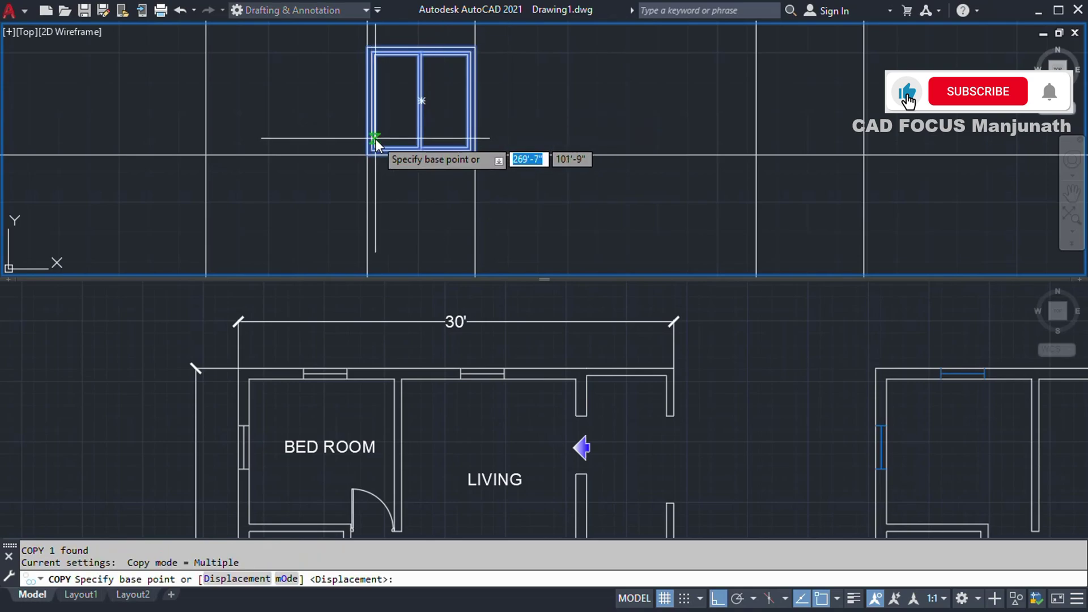
{"action": "left_click", "coordinate": [366, 157]}
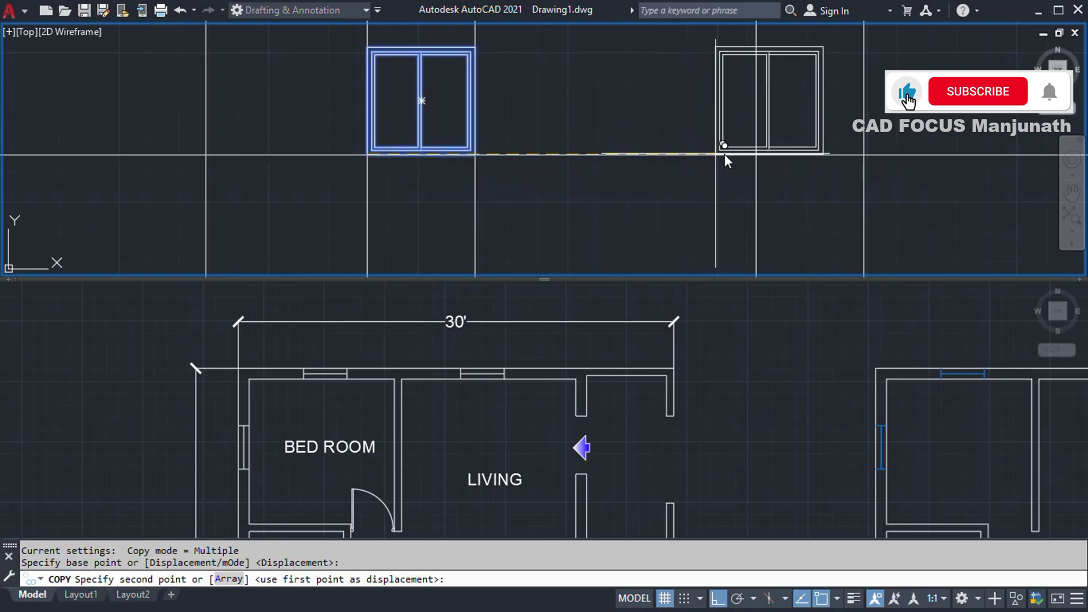
{"action": "left_click", "coordinate": [753, 152]}
{"action": "key", "text": "Escape"}
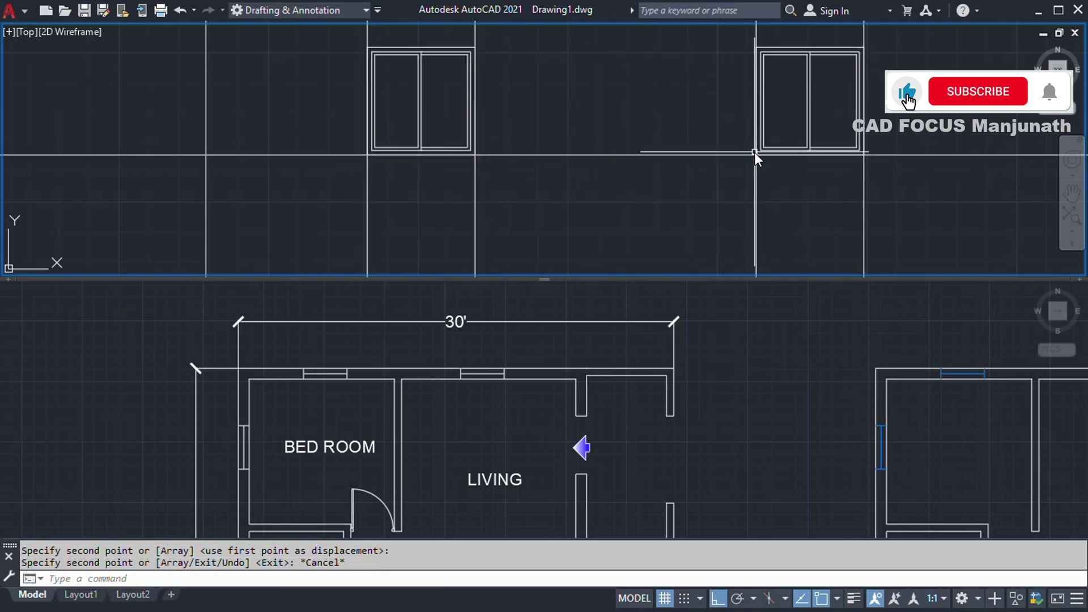
{"action": "key", "text": "Escape"}
{"action": "scroll", "coordinate": [606, 196], "scroll_direction": "down", "scroll_amount": 2}
{"action": "middle_click_drag", "start_coordinate": [606, 196], "coordinate": [565, 196]}
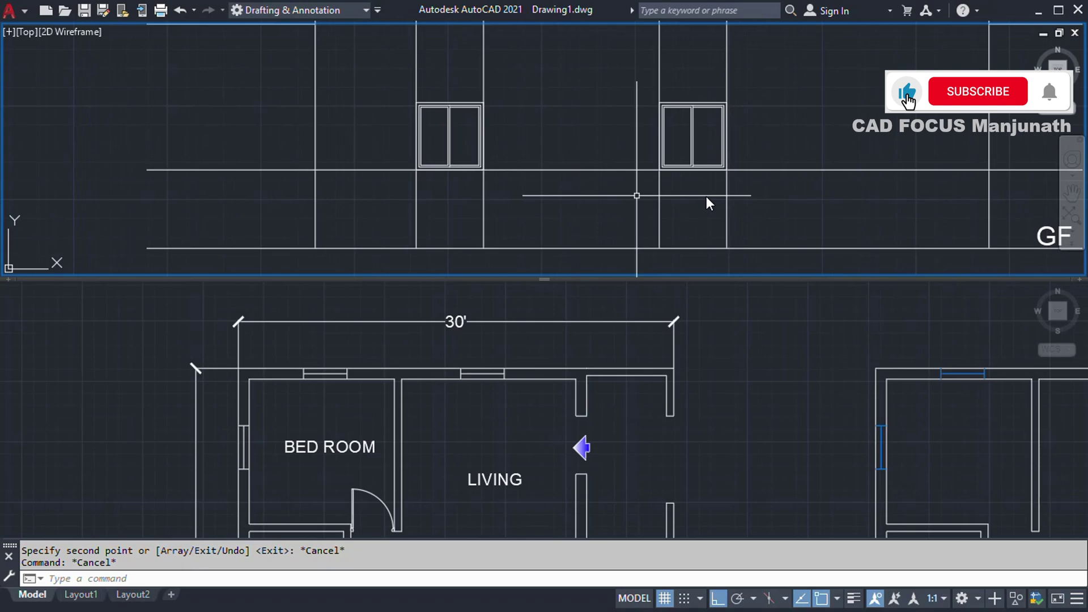
Delete the four vertical construction lines and the horizontal sill-level line
{"action": "left_click", "coordinate": [749, 213]}
{"action": "left_click", "coordinate": [395, 190]}
{"action": "key", "text": "Delete"}
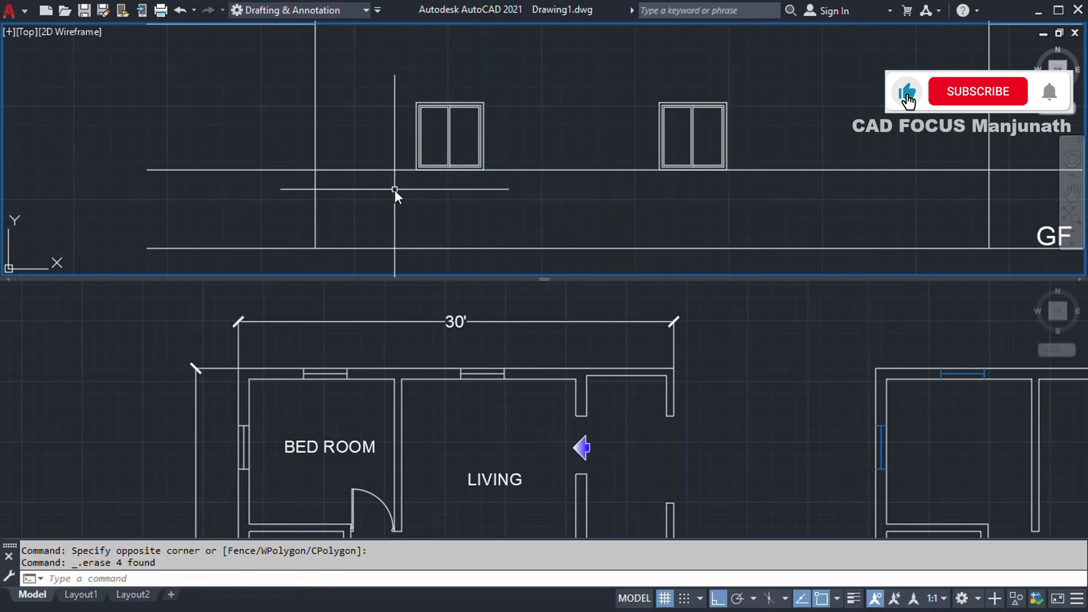
{"action": "scroll", "coordinate": [397, 190], "scroll_direction": "down", "scroll_amount": 2}
{"action": "middle_click_drag", "start_coordinate": [455, 117], "coordinate": [447, 137]}
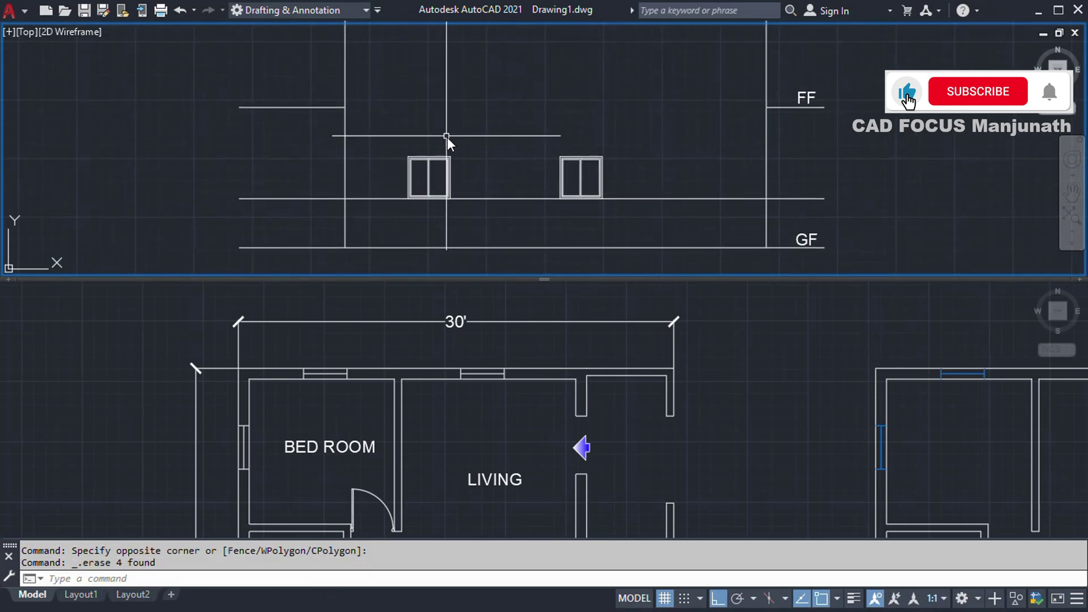
{"action": "left_click", "coordinate": [502, 200]}
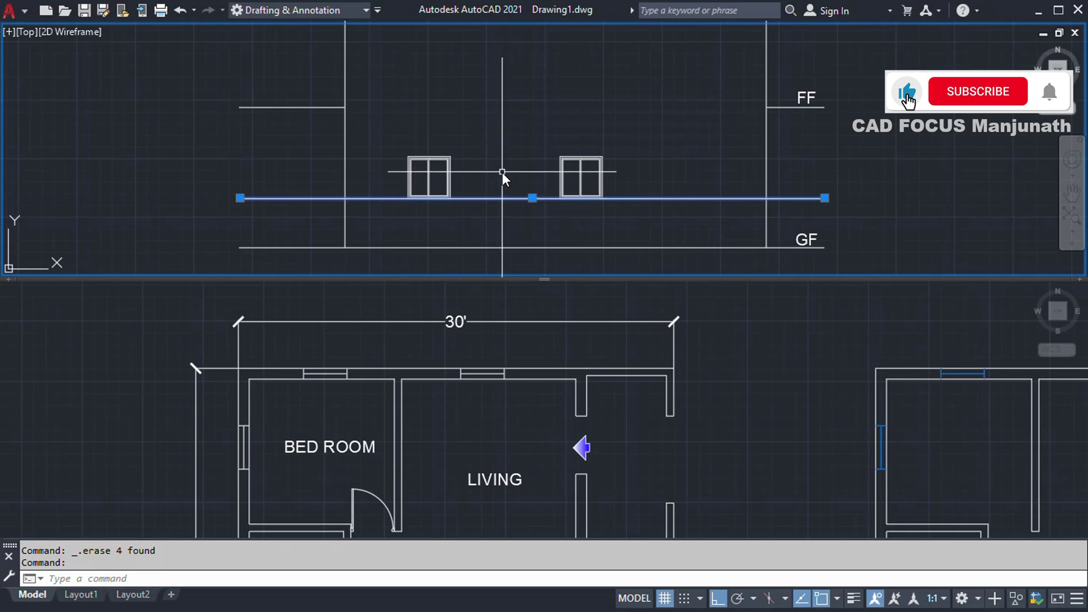
{"action": "key", "text": "Delete"}
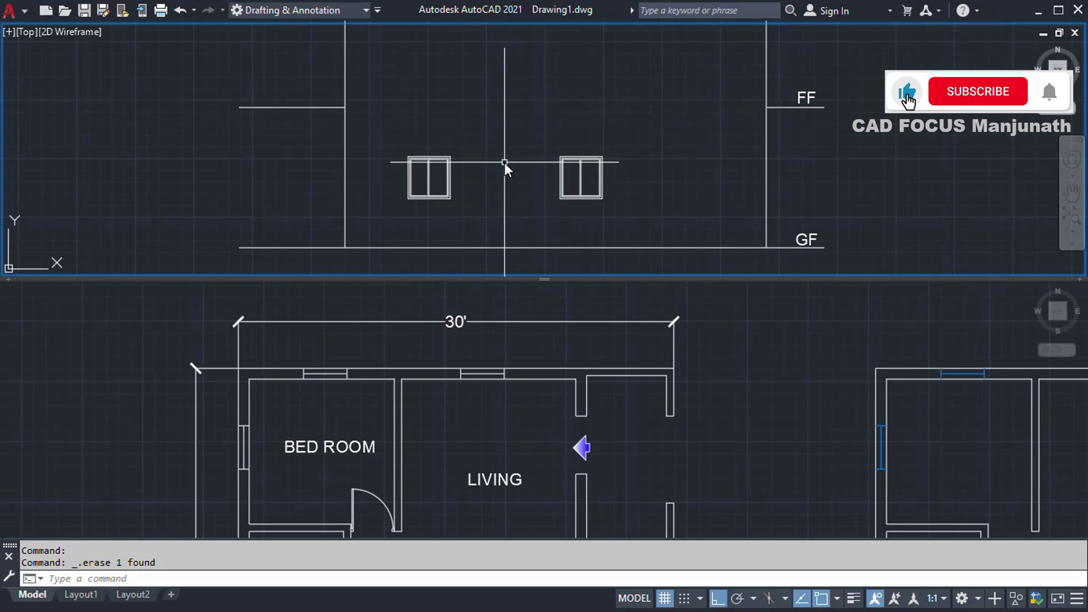
Copy both ground-floor windows 10'-0" straight up onto the first floor
{"action": "middle_click_drag", "start_coordinate": [504, 162], "coordinate": [493, 178]}
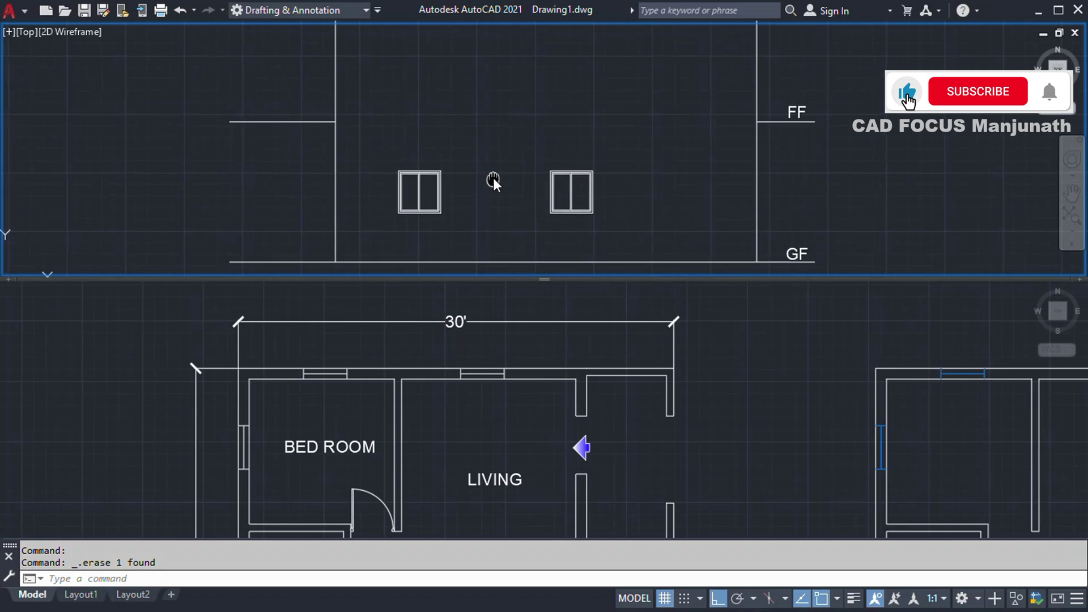
{"action": "left_click", "coordinate": [620, 230]}
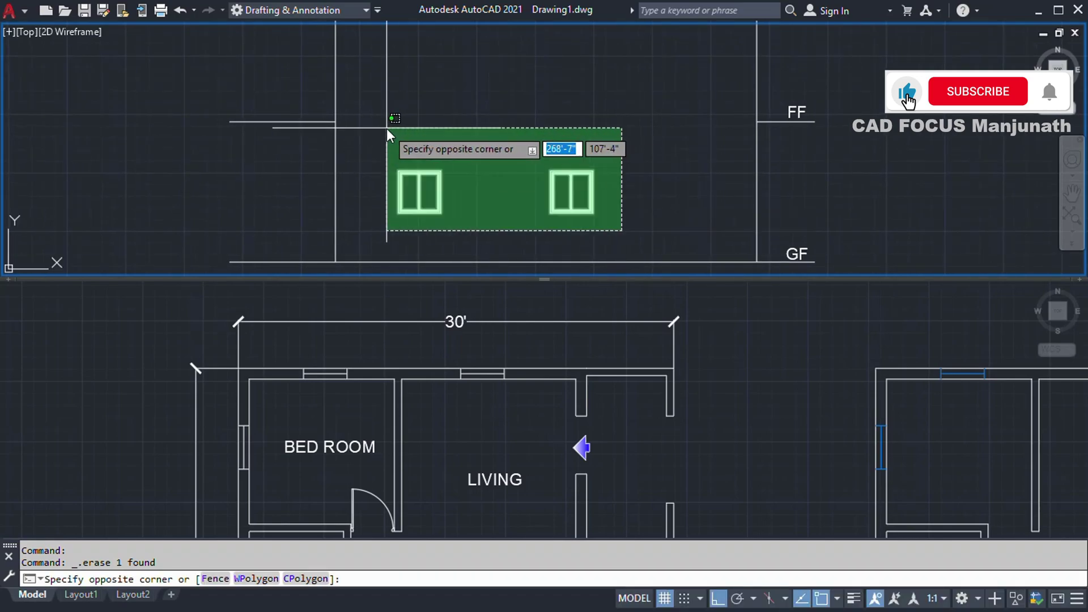
{"action": "left_click", "coordinate": [387, 128]}
{"action": "type", "text": "co"}
{"action": "key", "text": "Return"}
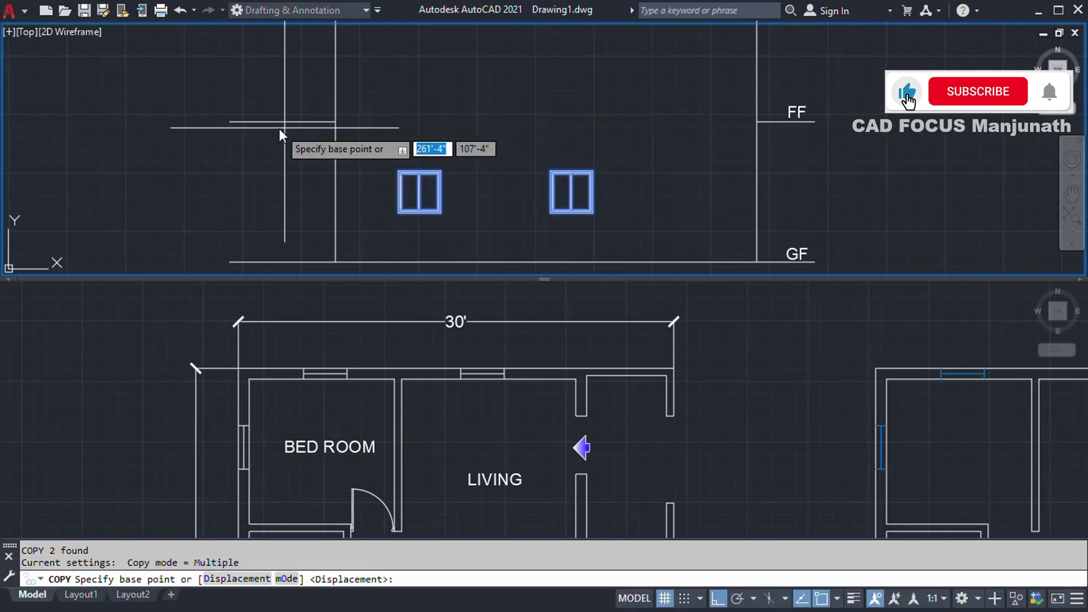
{"action": "left_click", "coordinate": [231, 120]}
{"action": "scroll", "coordinate": [227, 120], "scroll_direction": "down", "scroll_amount": 2}
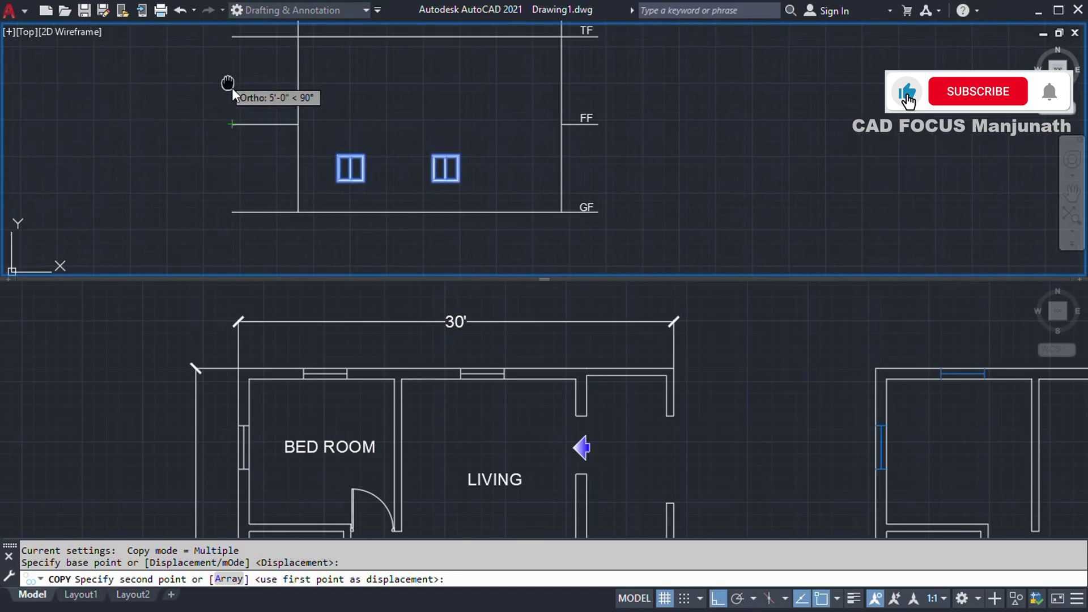
{"action": "middle_click_drag", "start_coordinate": [232, 87], "coordinate": [238, 165]}
{"action": "left_click", "coordinate": [237, 125]}
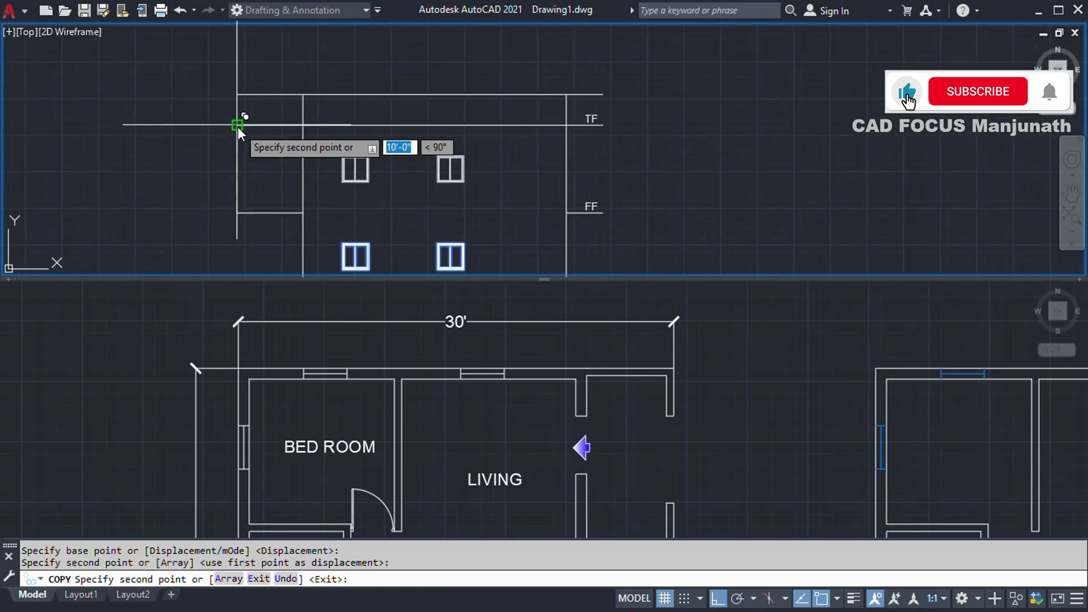
{"action": "key", "text": "Escape"}
{"action": "key", "text": "Escape"}
{"action": "middle_click_drag", "start_coordinate": [471, 207], "coordinate": [470, 165]}
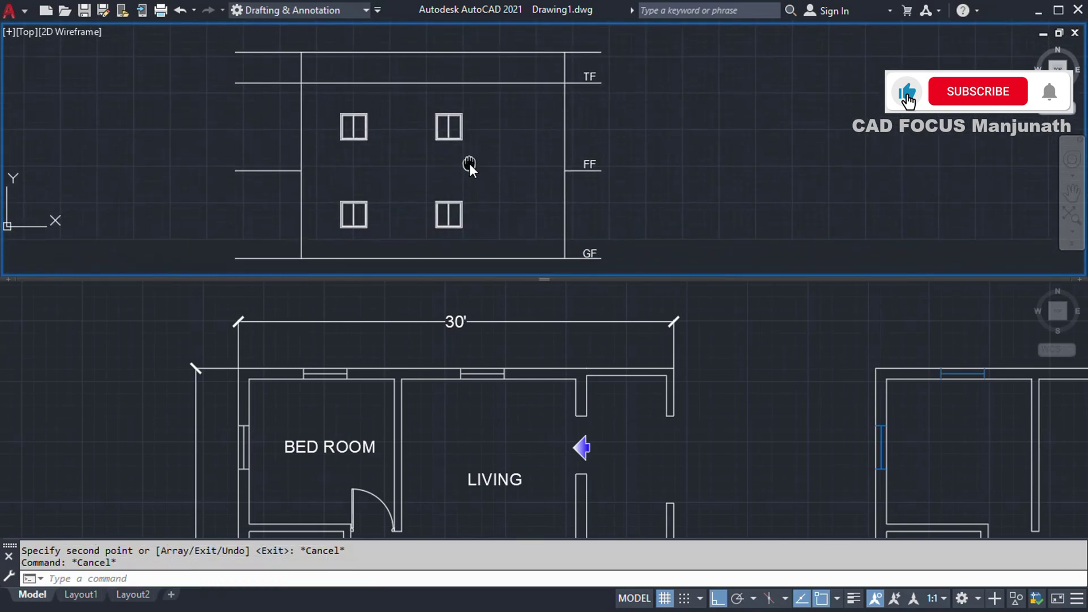
Trim the right-hand roof-line overhang back to the outer wall with a TR fence
{"action": "type", "text": "TR"}
{"action": "key", "text": "Return"}
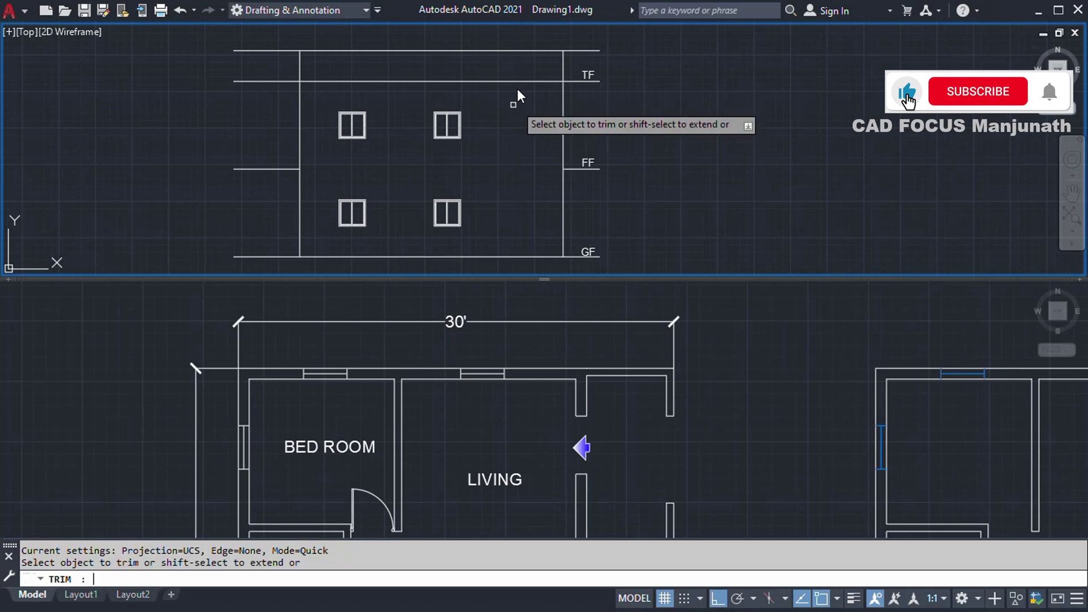
{"action": "key", "text": "Escape"}
{"action": "key", "text": "Escape"}
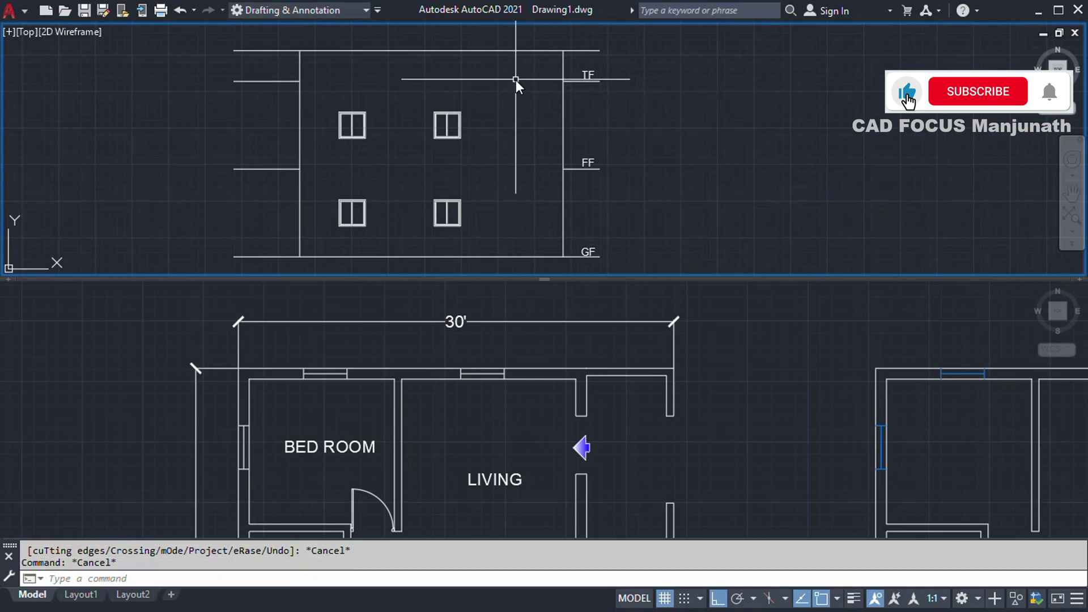
{"action": "scroll", "coordinate": [593, 42], "scroll_direction": "up", "scroll_amount": 4}
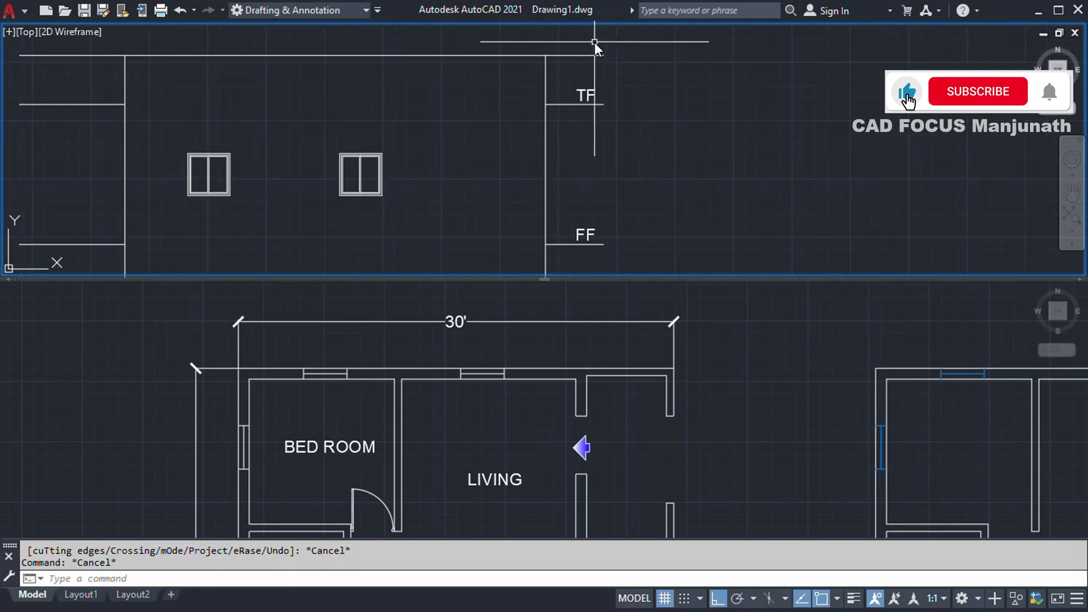
{"action": "key", "text": "space"}
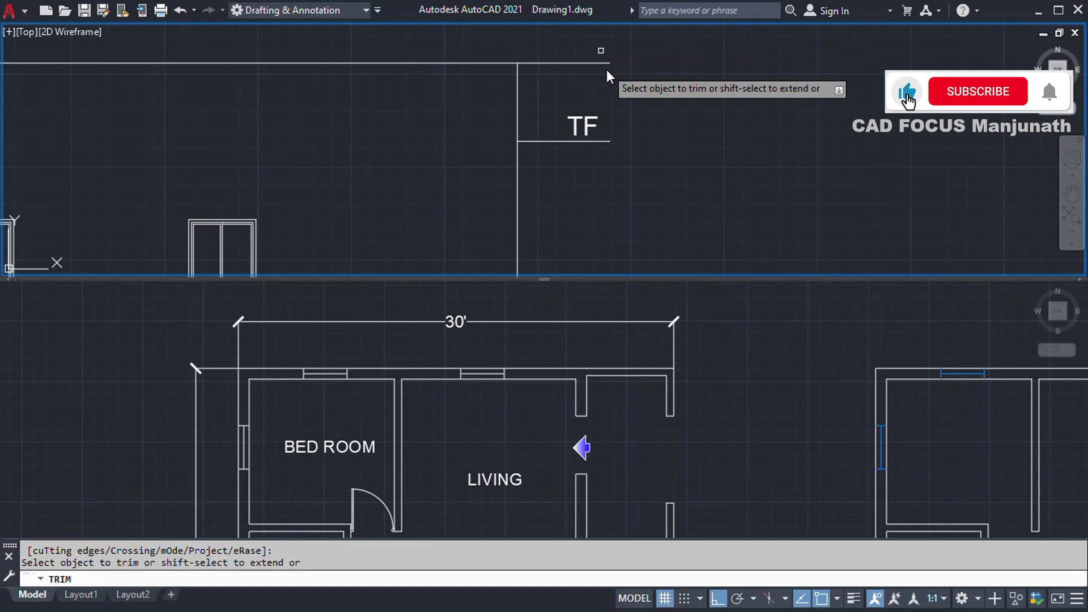
{"action": "left_click", "coordinate": [599, 50]}
{"action": "left_click", "coordinate": [593, 59]}
{"action": "key", "text": "space"}
Trim the left-hand roof-line overhang, then re-centre the whole elevation in view
{"action": "scroll", "coordinate": [593, 59], "scroll_direction": "down", "scroll_amount": 3}
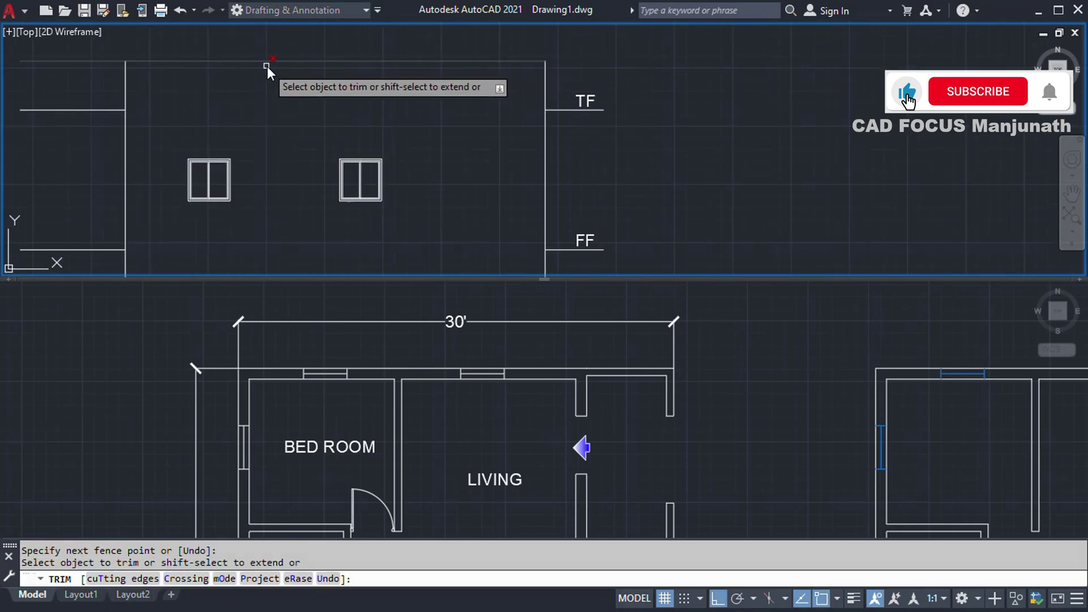
{"action": "middle_click_drag", "start_coordinate": [267, 66], "coordinate": [386, 98]}
{"action": "left_click", "coordinate": [234, 107]}
{"action": "key", "text": "space"}
{"action": "scroll", "coordinate": [196, 73], "scroll_direction": "down", "scroll_amount": 4}
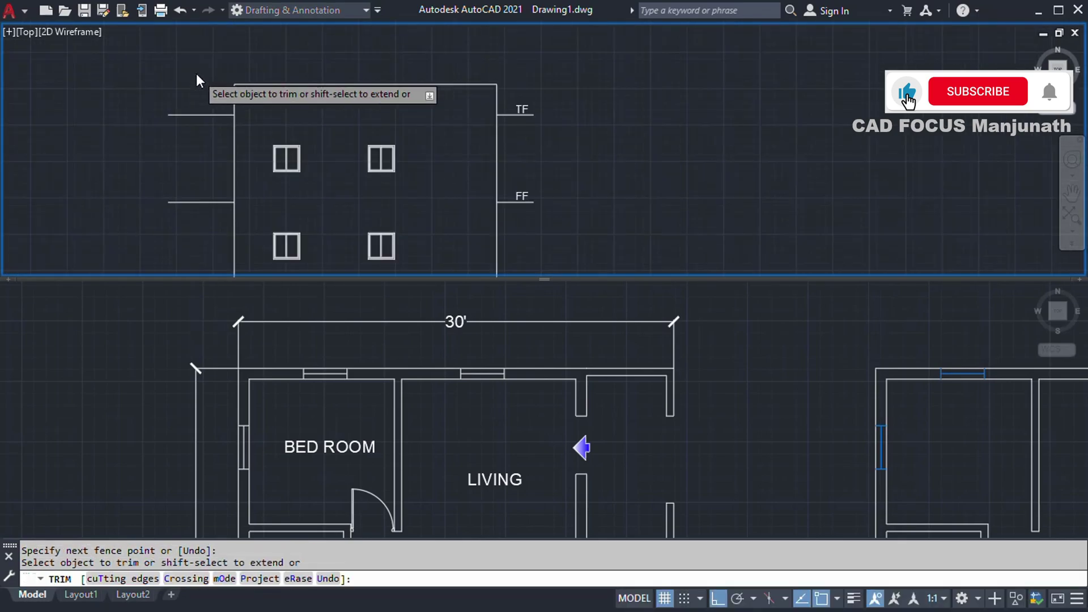
{"action": "key", "text": "Escape"}
{"action": "key", "text": "Escape"}
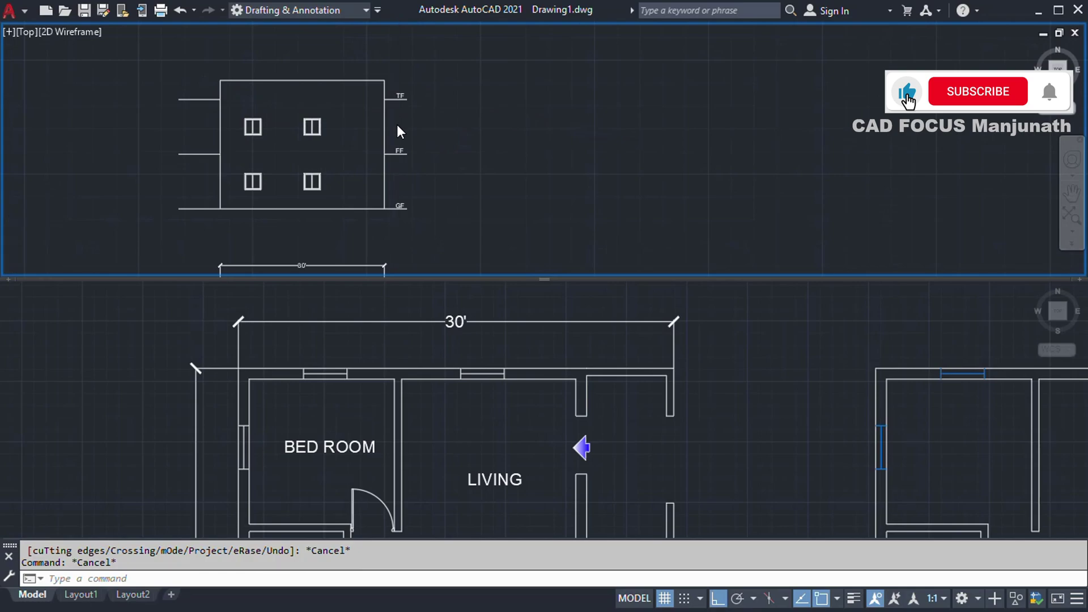
{"action": "scroll", "coordinate": [397, 124], "scroll_direction": "up", "scroll_amount": 2}
{"action": "middle_click_drag", "start_coordinate": [408, 127], "coordinate": [594, 131]}
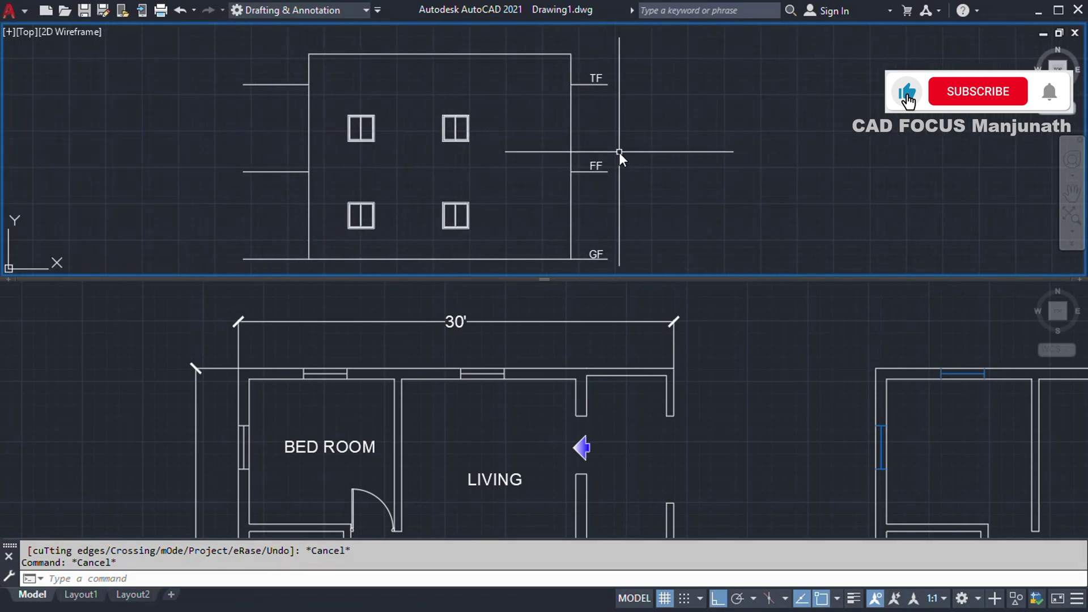
{"action": "scroll", "coordinate": [620, 153], "scroll_direction": "up", "scroll_amount": 2}
{"action": "scroll", "coordinate": [620, 153], "scroll_direction": "down", "scroll_amount": 2}
{"action": "middle_click_drag", "start_coordinate": [625, 164], "coordinate": [623, 166]}
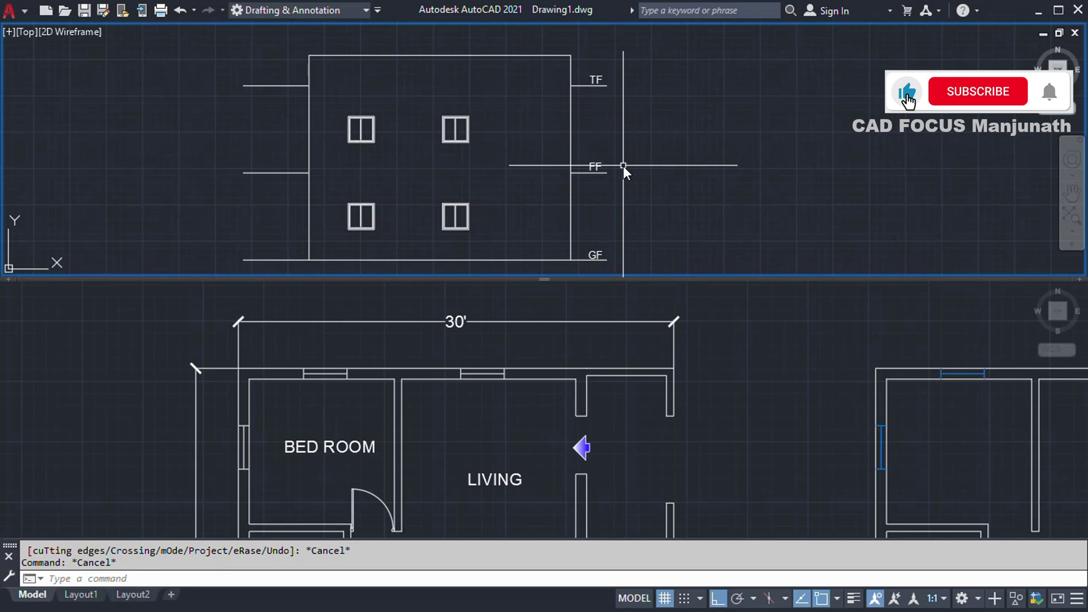
Switch the drawing area to a single-viewport layout through the Viewports dialog
{"action": "key", "text": "Escape"}
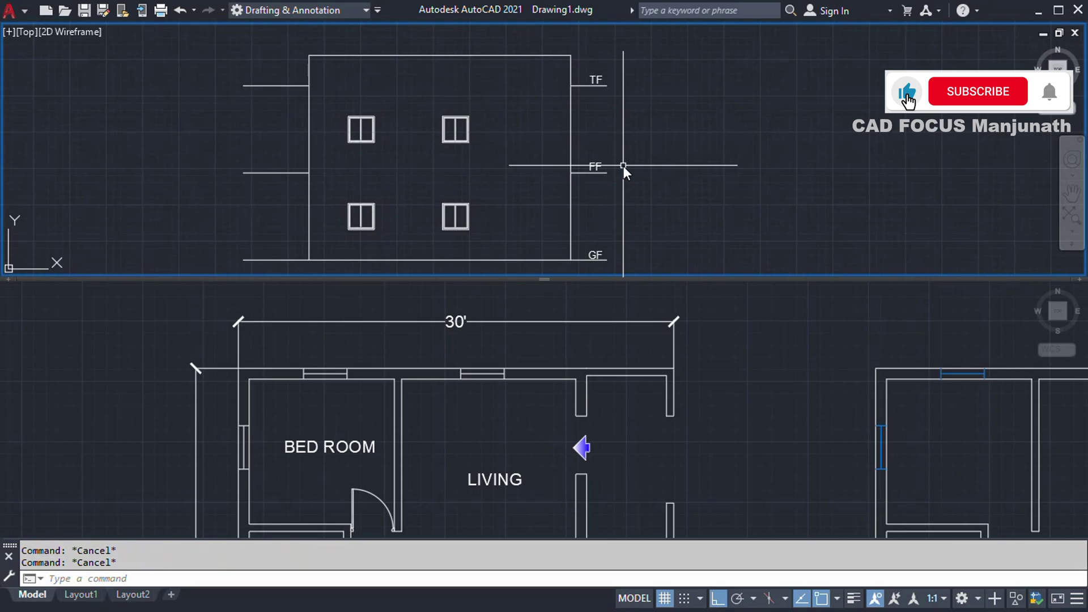
{"action": "type", "text": "VIEW"}
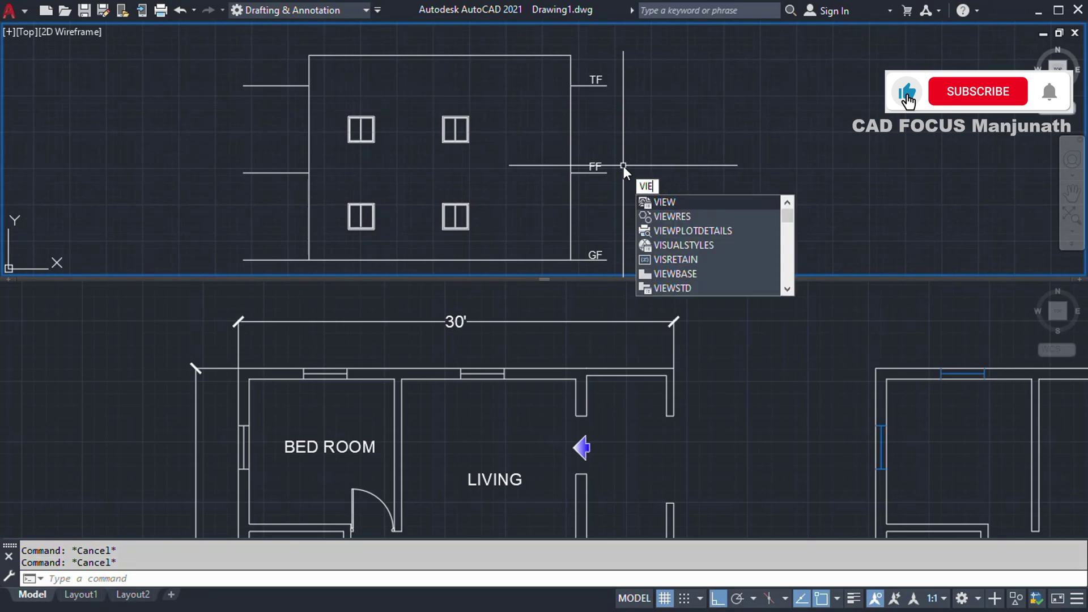
{"action": "key", "text": "Down"}
{"action": "key", "text": "Down"}
{"action": "key", "text": "Down"}
{"action": "key", "text": "Down"}
{"action": "key", "text": "Down"}
{"action": "key", "text": "Down"}
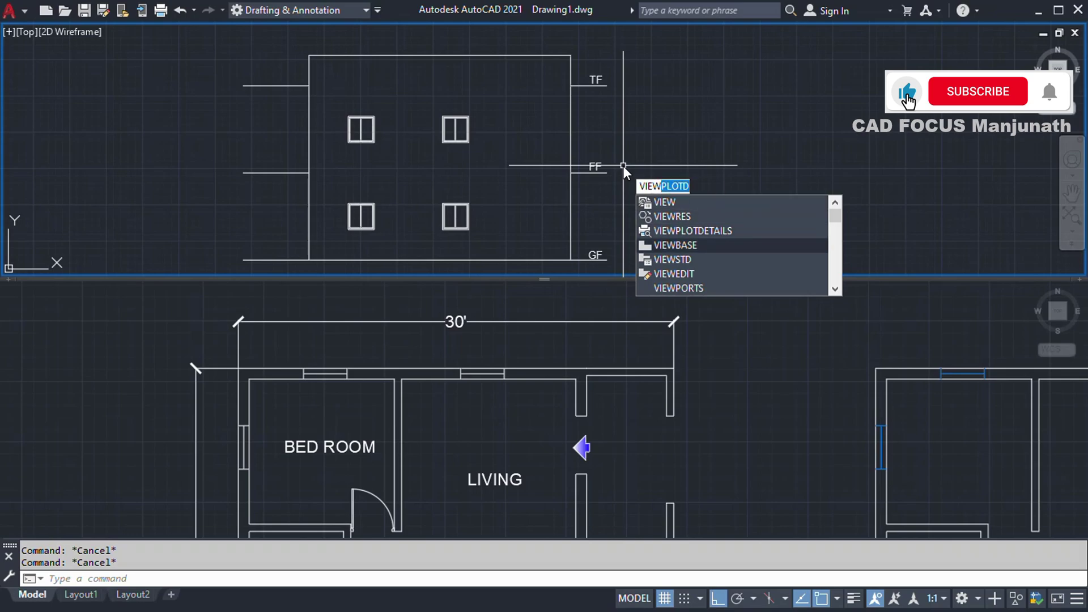
{"action": "key", "text": "Return"}
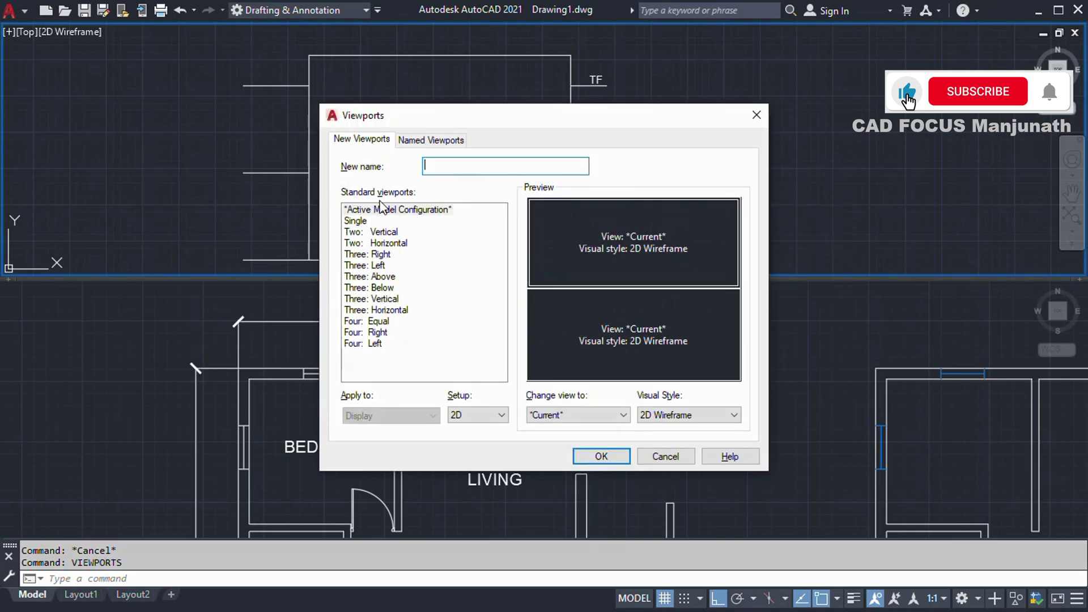
{"action": "left_click", "coordinate": [355, 221]}
{"action": "left_click", "coordinate": [601, 455]}
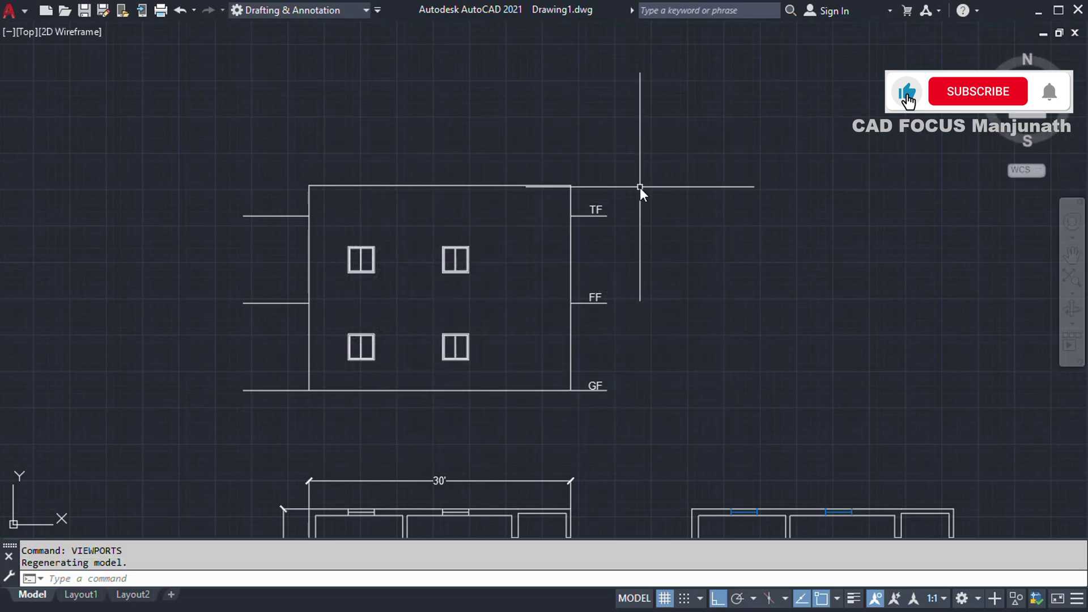
Restore the full interface and pan so the elevation and floor plans sit centred together
{"action": "middle_click_drag", "start_coordinate": [428, 243], "coordinate": [517, 247]}
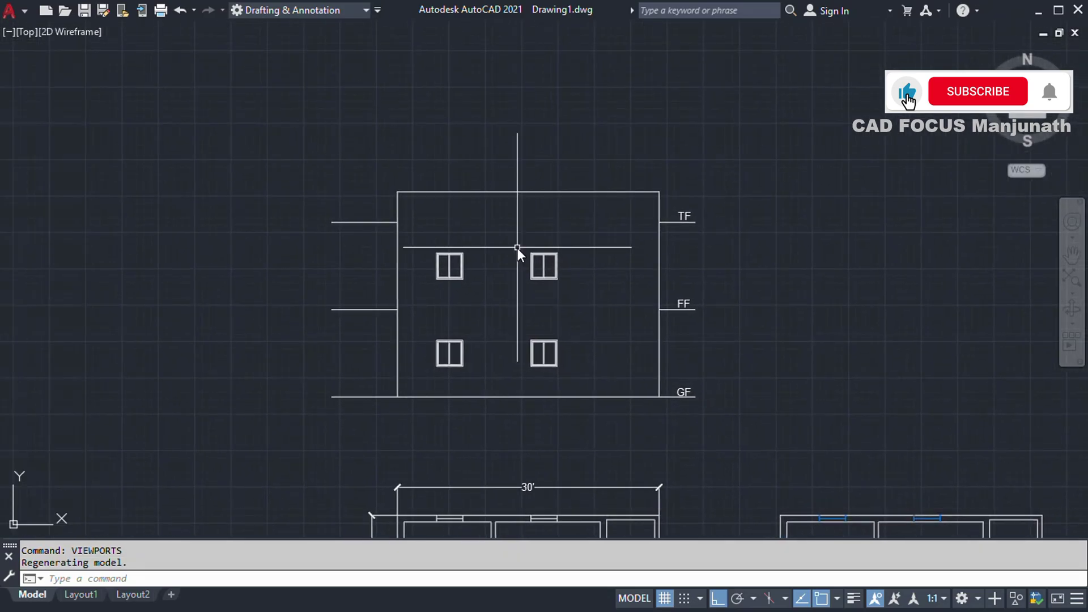
{"action": "key", "text": "ctrl+0"}
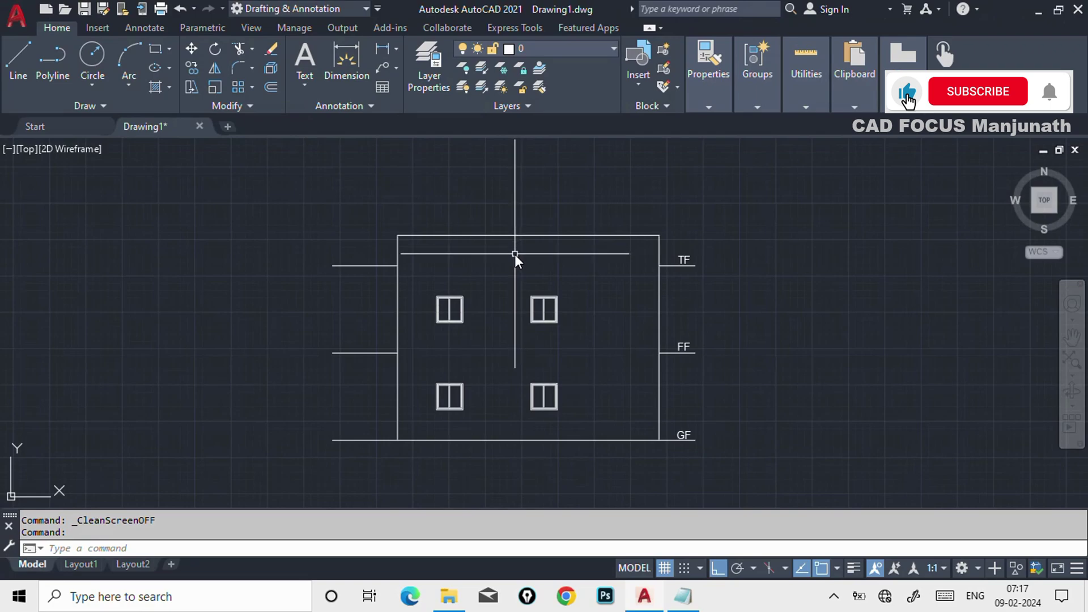
{"action": "mouse_move", "coordinate": [726, 333]}
{"action": "middle_mouse_down"}
{"action": "mouse_move", "coordinate": [631, 340]}
{"action": "mouse_move", "coordinate": [650, 299]}
{"action": "middle_mouse_up"}
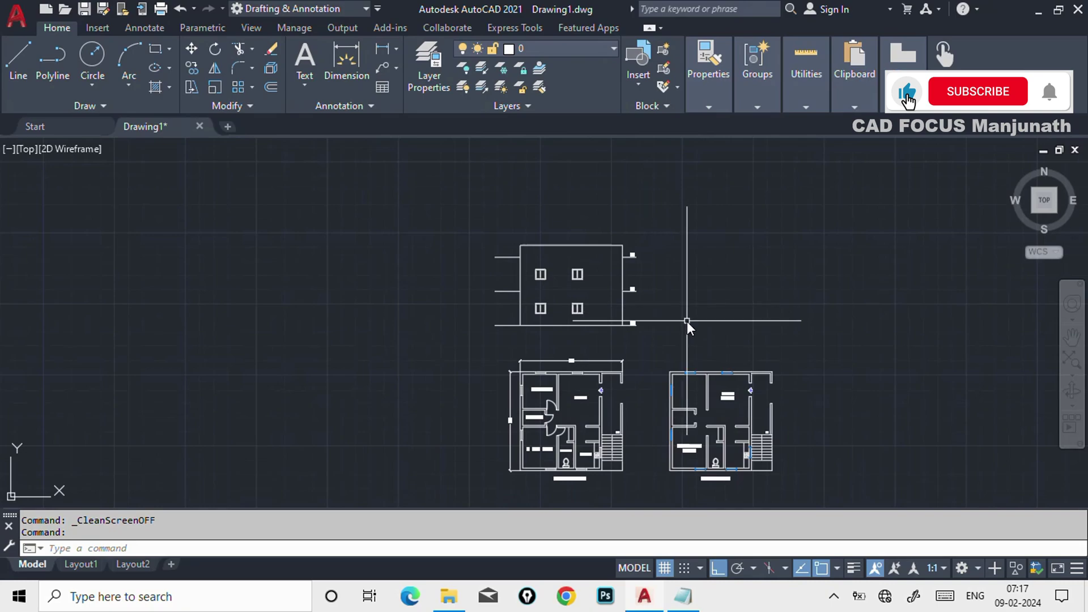
{"action": "middle_click_drag", "start_coordinate": [687, 321], "coordinate": [586, 284]}
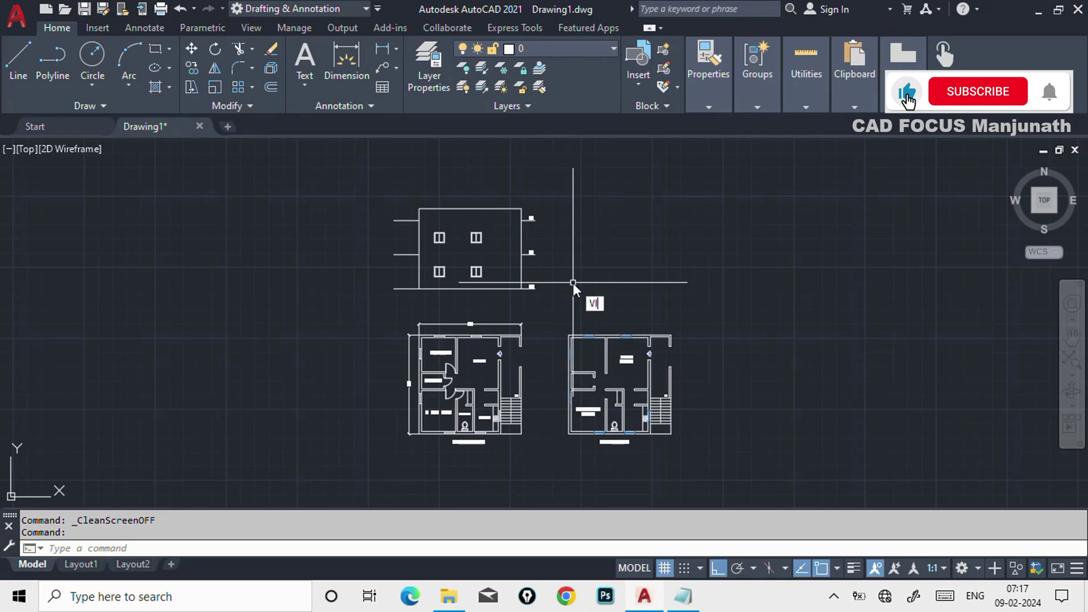
Apply the Three: Right viewport layout from the VIEWPORTS command's Standard viewports list
{"action": "type", "text": "EW"}
{"action": "key", "text": "Down"}
{"action": "key", "text": "Down"}
{"action": "key", "text": "Down"}
{"action": "key", "text": "Down"}
{"action": "key", "text": "Down"}
{"action": "key", "text": "Down"}
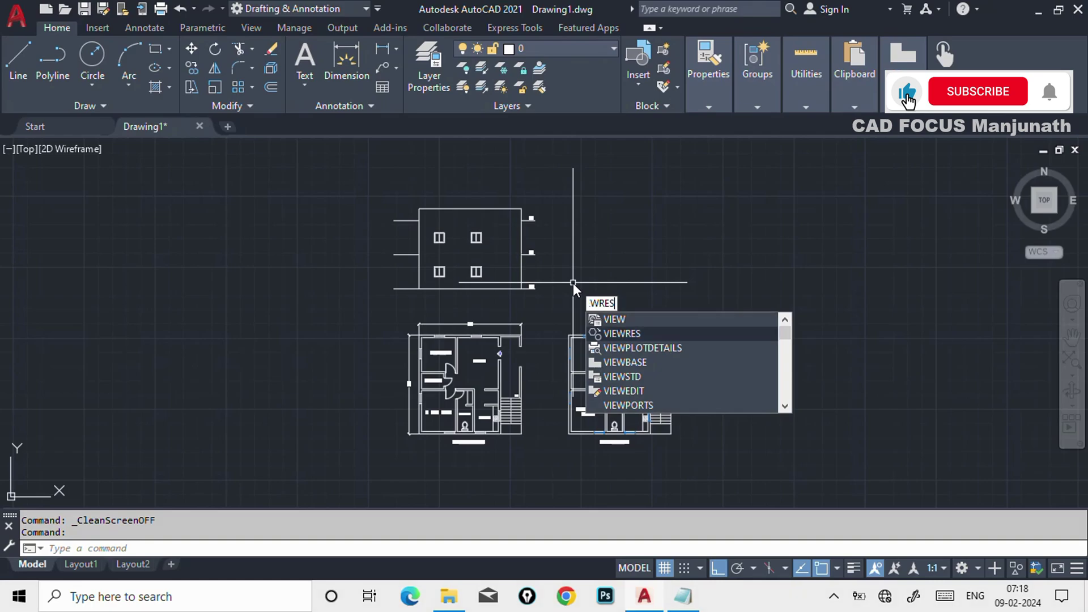
{"action": "key", "text": "Escape"}
{"action": "key", "text": "Return"}
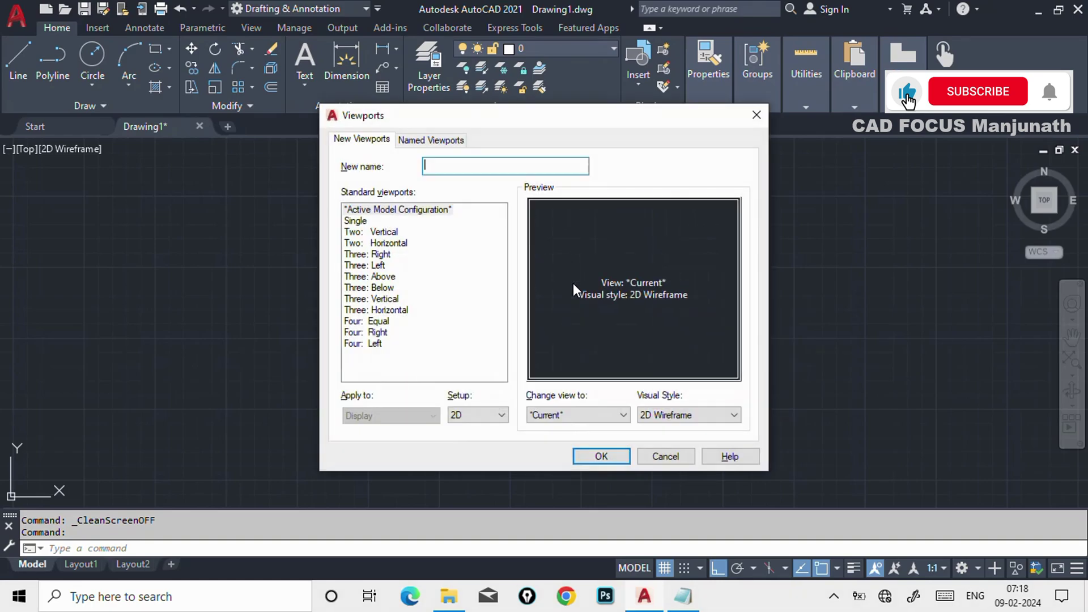
{"action": "left_click", "coordinate": [378, 255]}
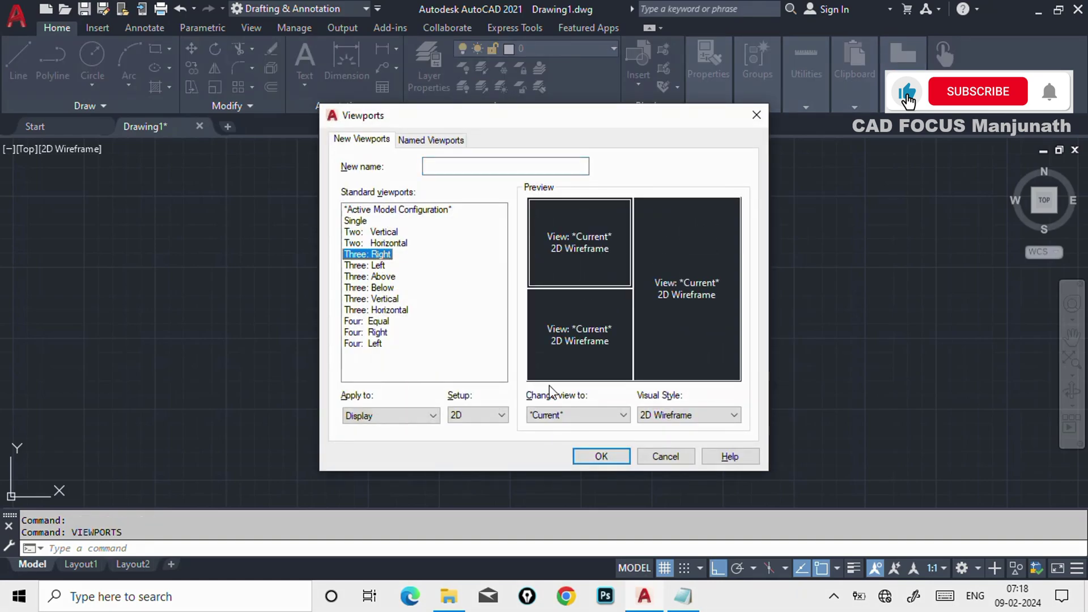
{"action": "left_click", "coordinate": [585, 453]}
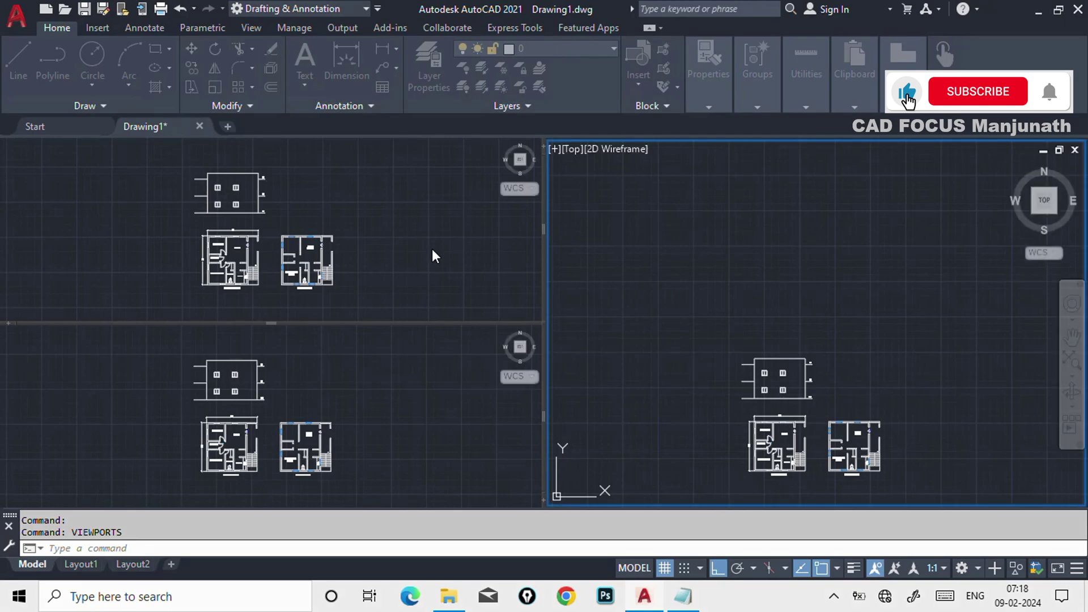
{"action": "left_click", "coordinate": [363, 220]}
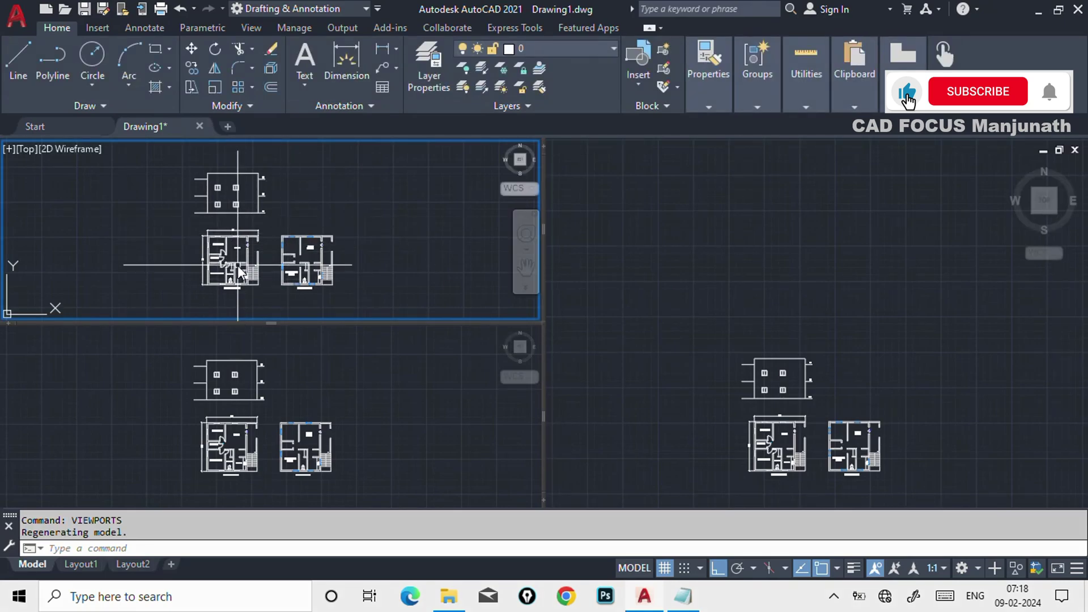
Frame the elevation in the top-left viewport and the ground-floor plan in the bottom-left one
{"action": "scroll", "coordinate": [232, 208], "scroll_direction": "up", "scroll_amount": 5}
{"action": "middle_click_drag", "start_coordinate": [243, 204], "coordinate": [265, 236]}
{"action": "left_click", "coordinate": [354, 382]}
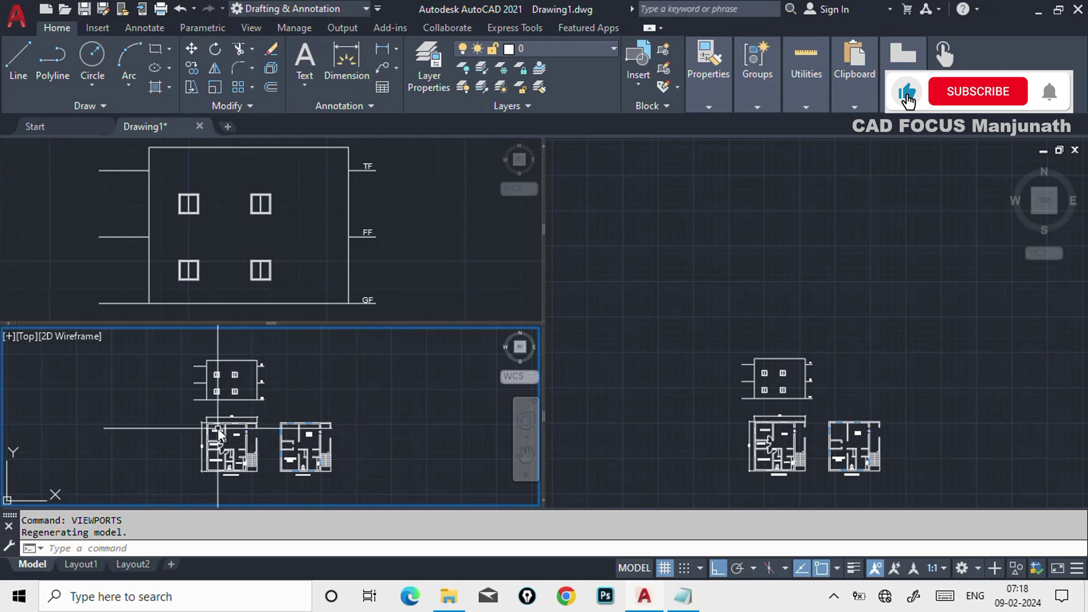
{"action": "scroll", "coordinate": [245, 461], "scroll_direction": "up", "scroll_amount": 5}
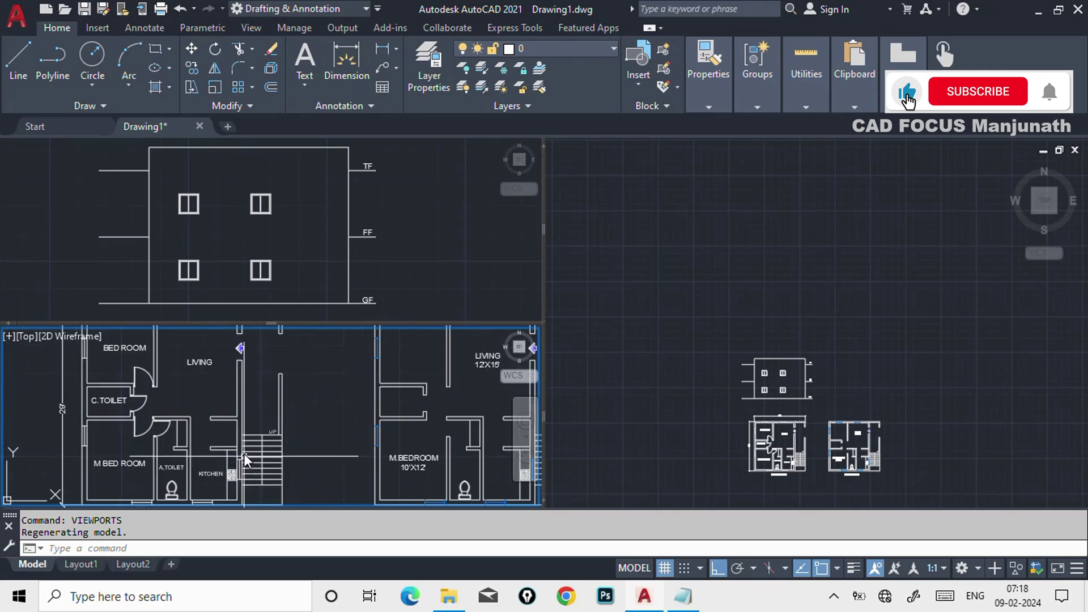
{"action": "middle_click_drag", "start_coordinate": [233, 404], "coordinate": [429, 417]}
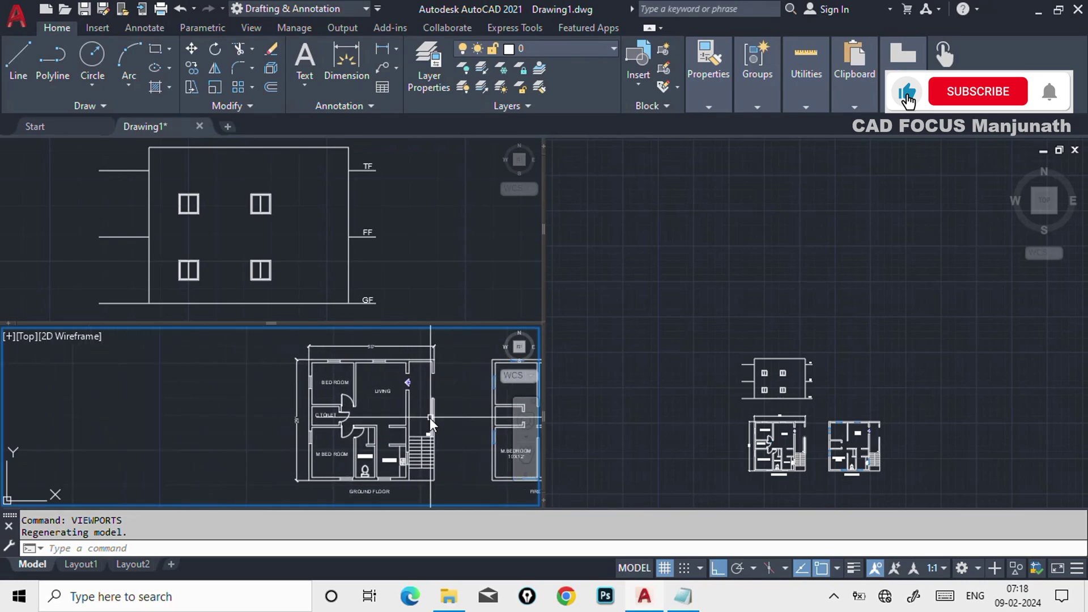
{"action": "scroll", "coordinate": [416, 416], "scroll_direction": "up", "scroll_amount": 2}
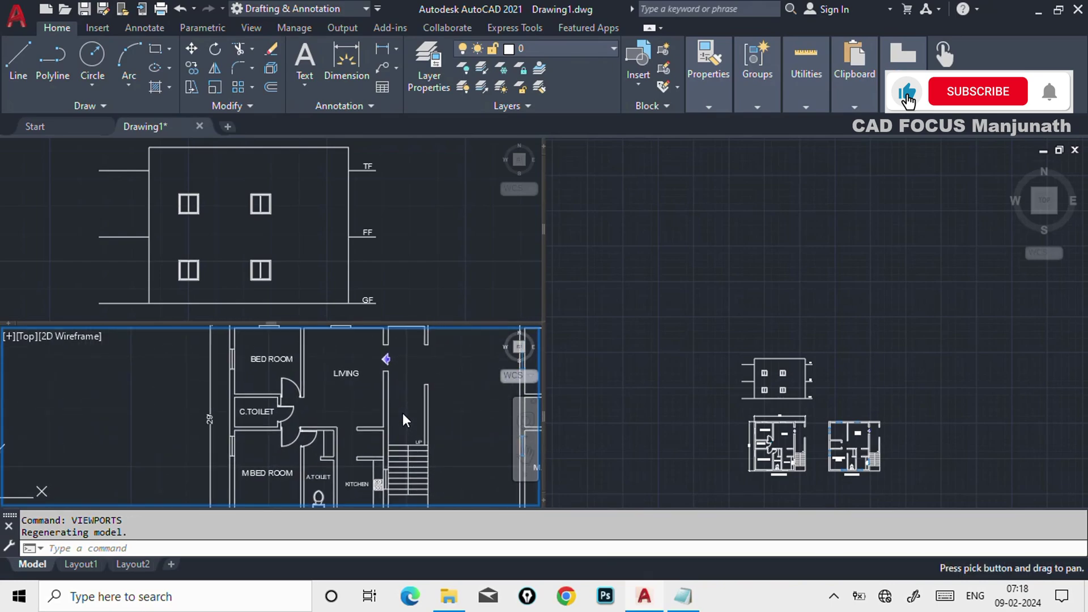
Fit the whole first-floor plan in the right viewport and re-centre the top-left elevation
{"action": "left_click", "coordinate": [689, 329]}
{"action": "scroll", "coordinate": [711, 328], "scroll_direction": "down", "scroll_amount": 2}
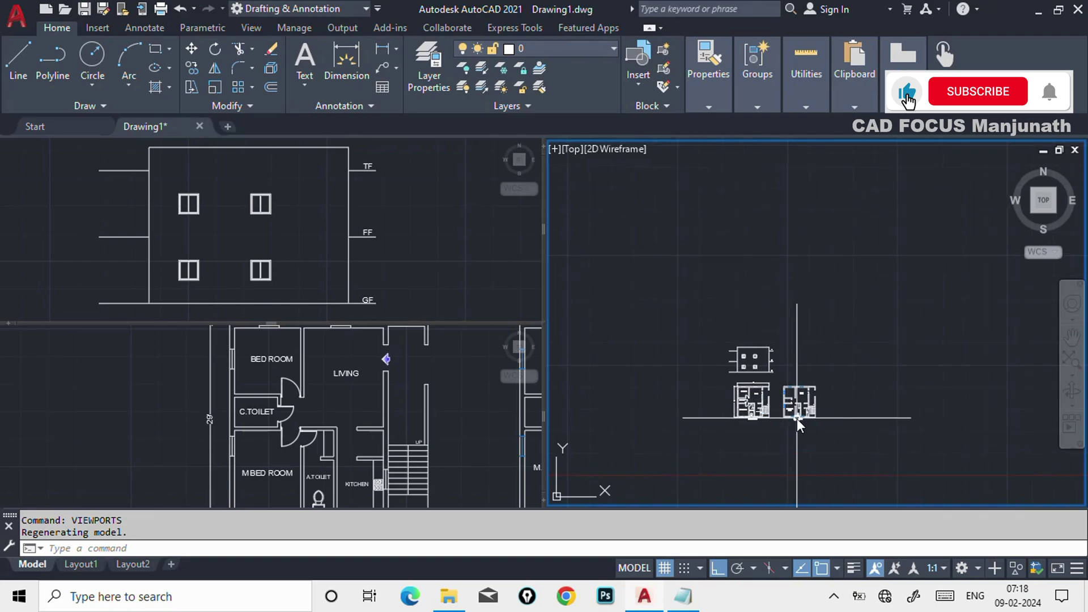
{"action": "scroll", "coordinate": [776, 403], "scroll_direction": "up", "scroll_amount": 10}
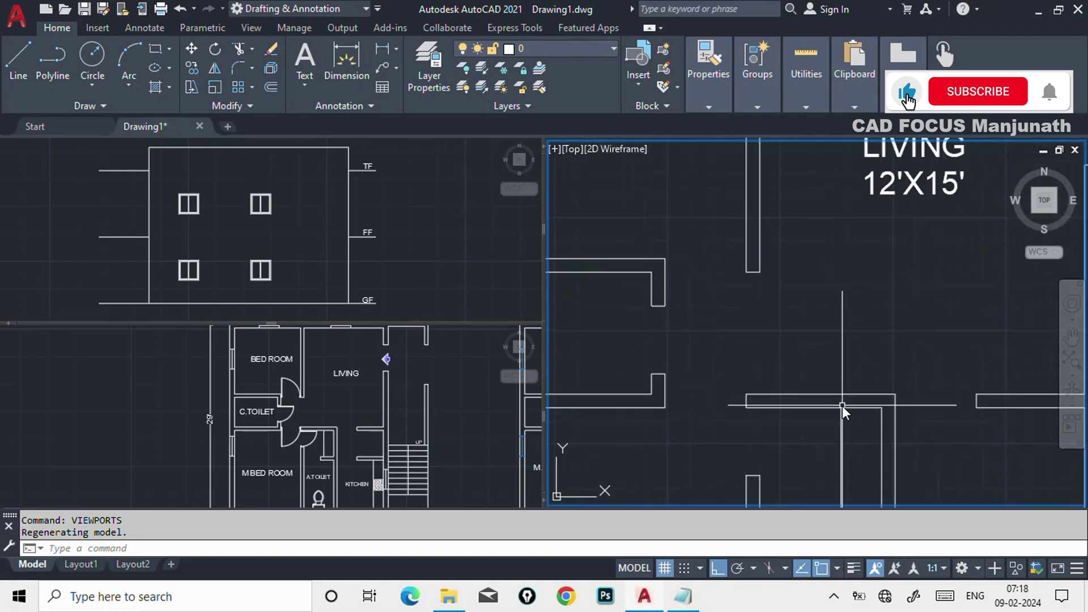
{"action": "scroll", "coordinate": [842, 406], "scroll_direction": "down", "scroll_amount": 3}
{"action": "middle_click_drag", "start_coordinate": [842, 406], "coordinate": [718, 311]}
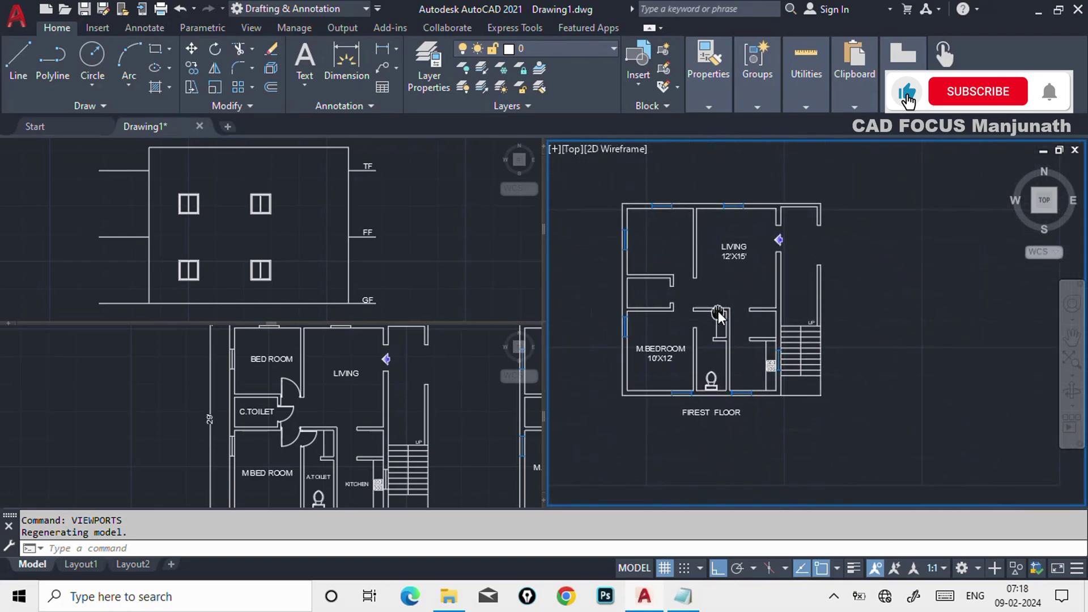
{"action": "left_click", "coordinate": [407, 240]}
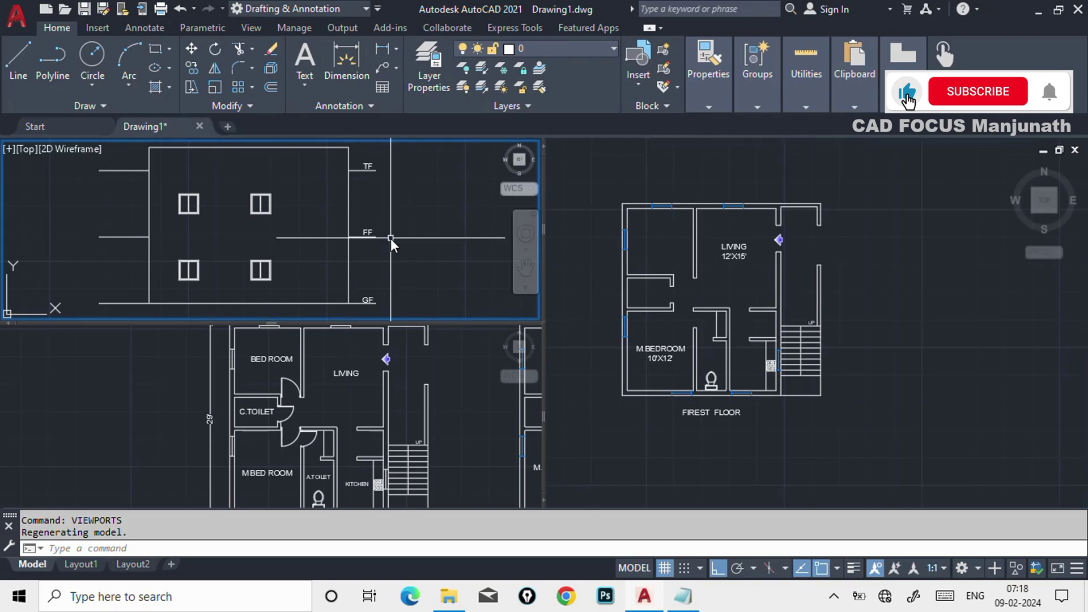
{"action": "middle_click_drag", "start_coordinate": [390, 238], "coordinate": [455, 240]}
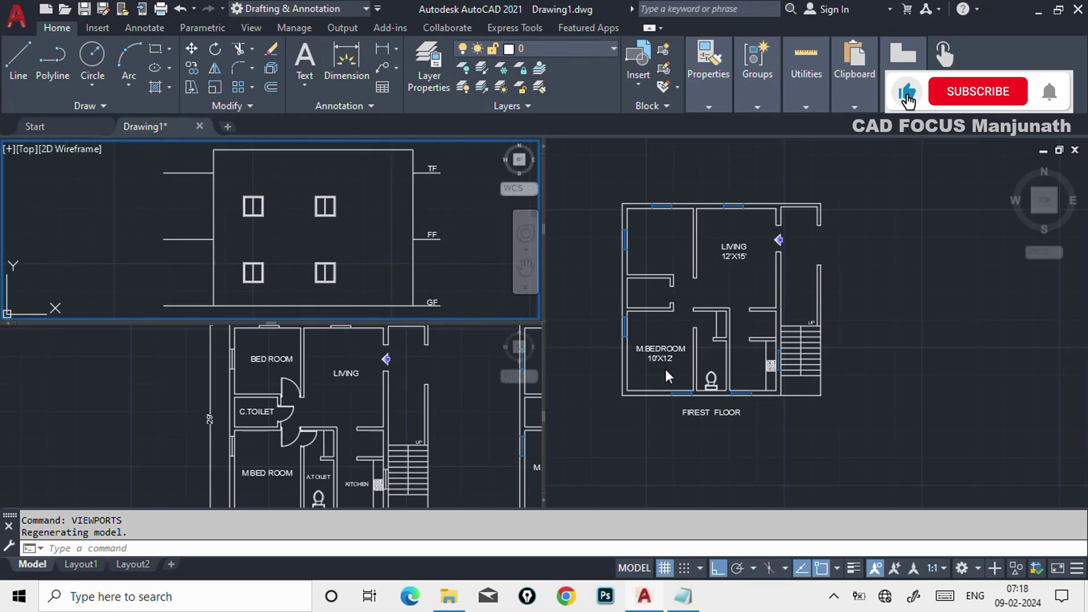
{"action": "key", "text": "Escape"}
{"action": "key", "text": "Escape"}
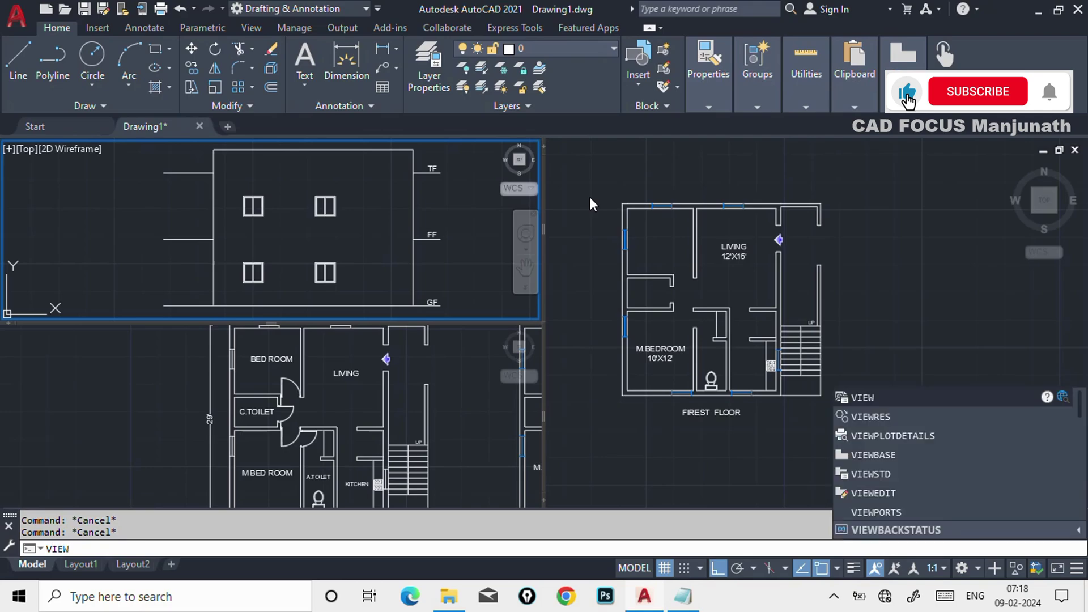
Choose the Single layout in the VIEWPORTS dialog so the elevation fills the drawing area
{"action": "type", "text": "VIEWPORTS"}
{"action": "left_click", "coordinate": [871, 505]}
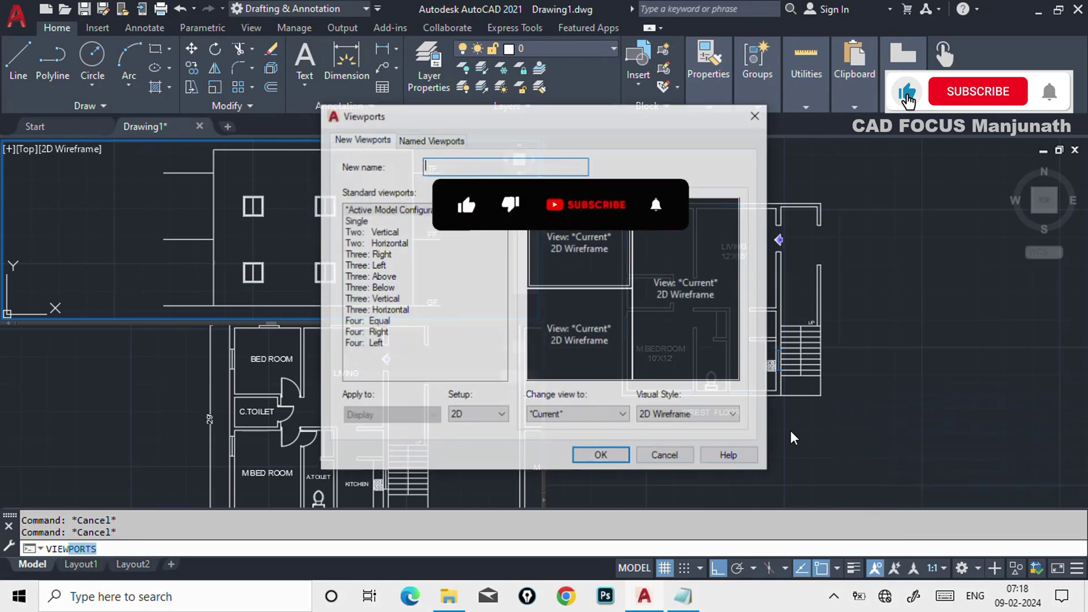
{"action": "left_click", "coordinate": [361, 222]}
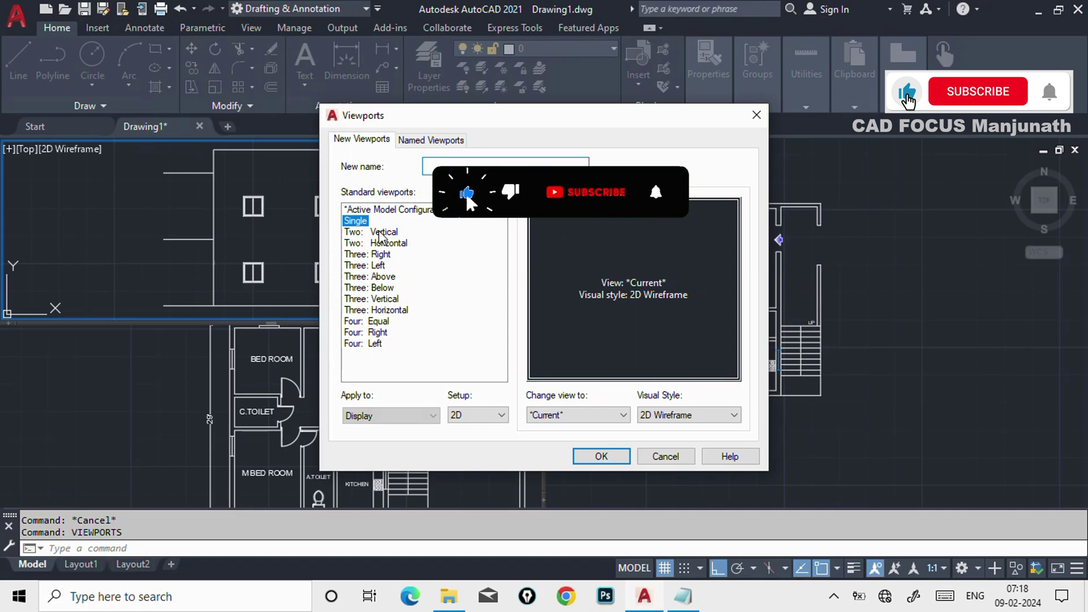
{"action": "left_click", "coordinate": [599, 456]}
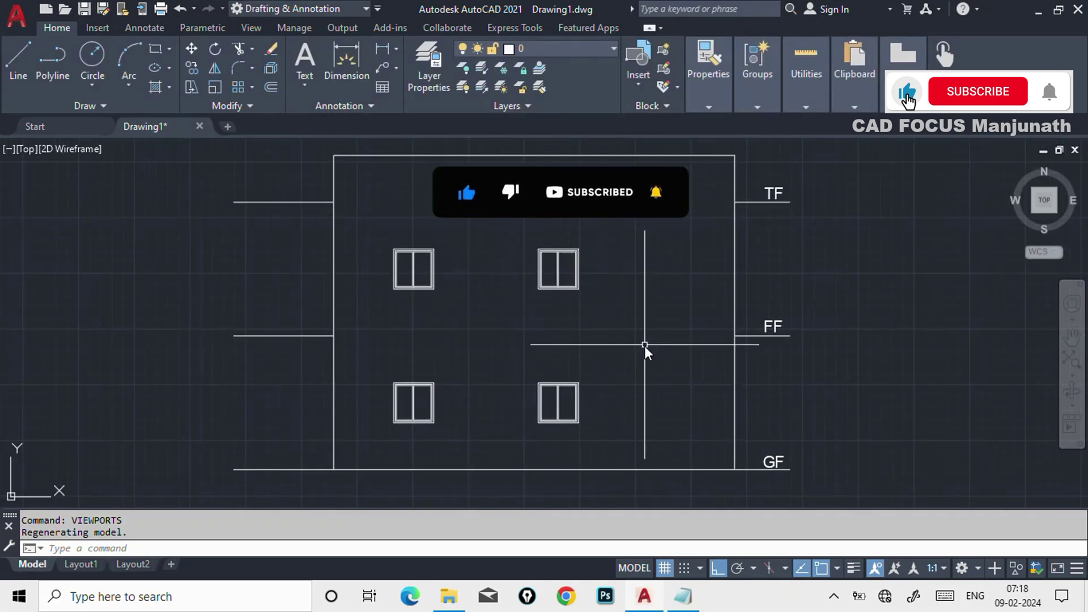
{"action": "type", "text": "b"}
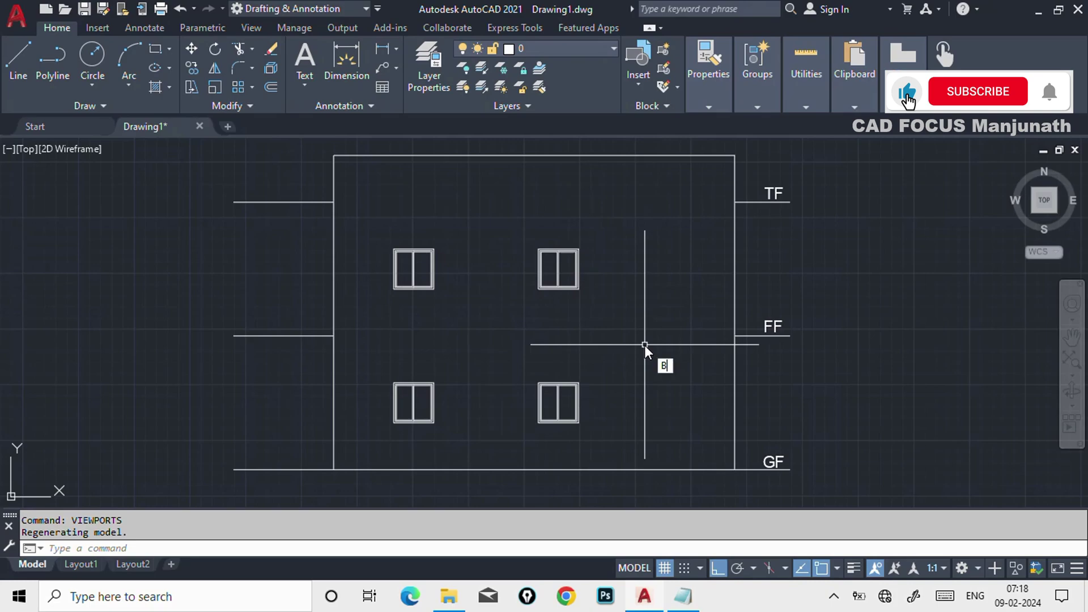
{"action": "key", "text": "Return"}
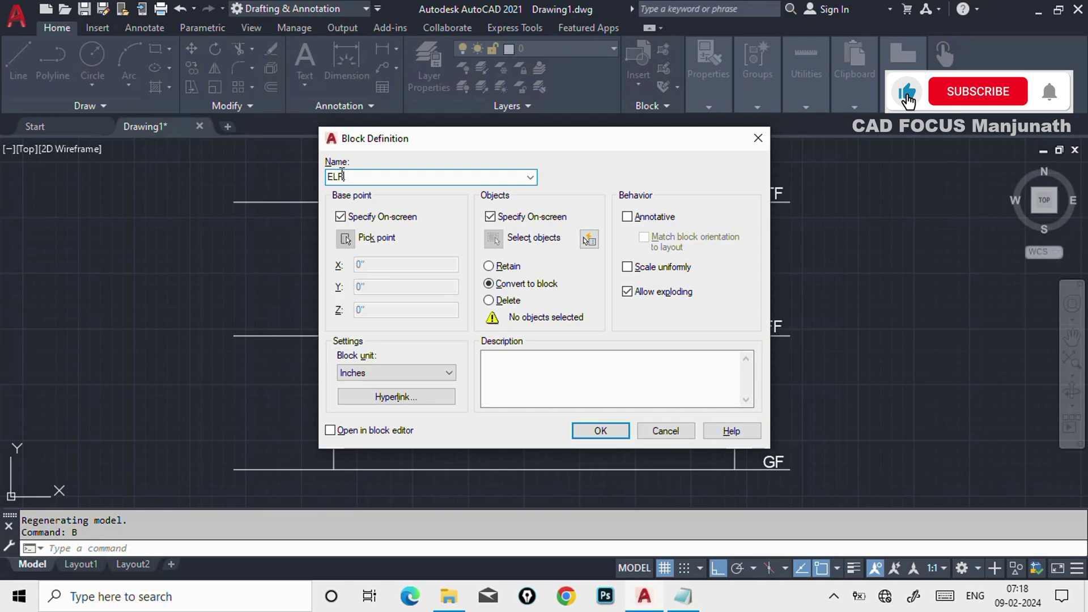
{"action": "type", "text": "ELE"}
{"action": "left_click", "coordinate": [587, 432]}
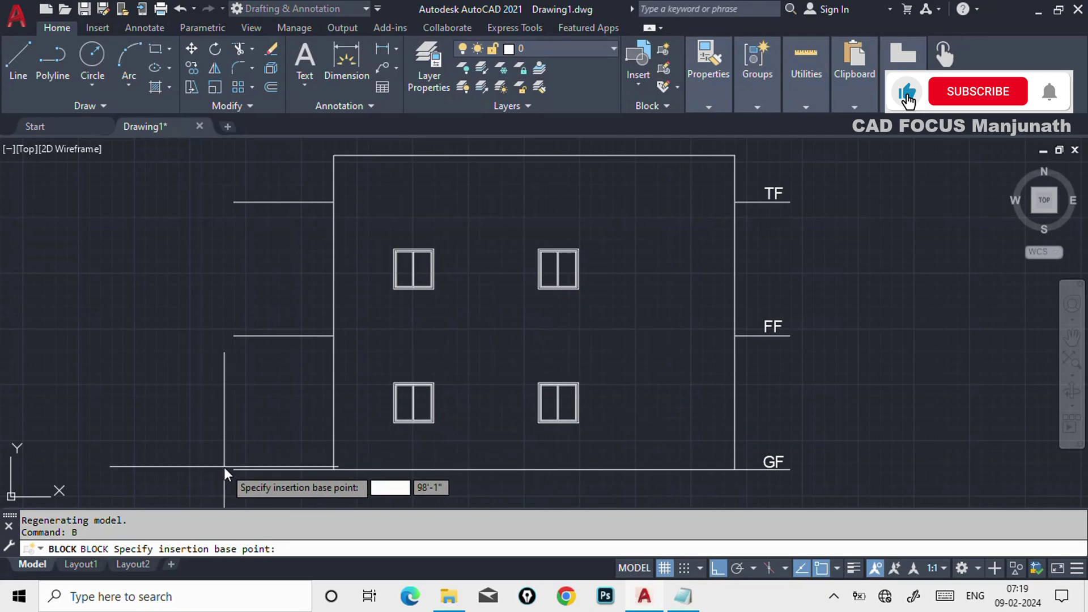
{"action": "left_click", "coordinate": [232, 469]}
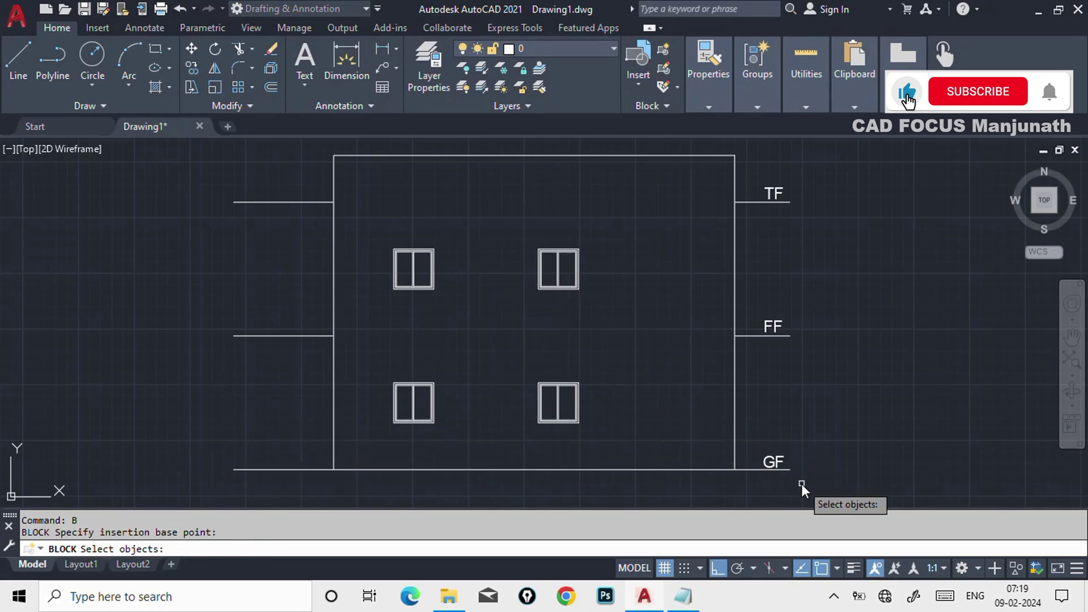
{"action": "left_click", "coordinate": [820, 482]}
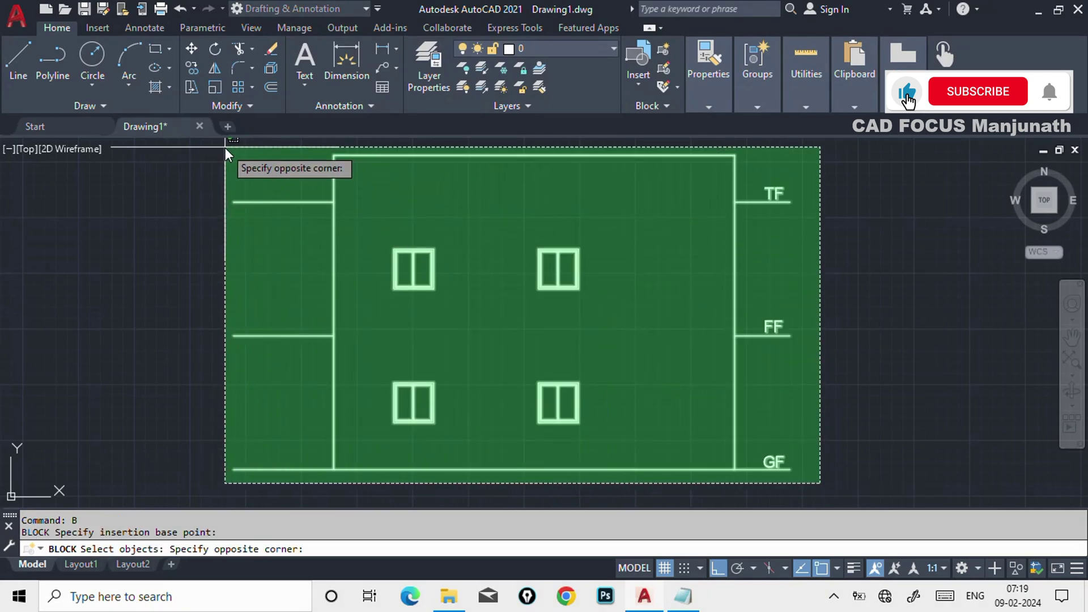
{"action": "left_click", "coordinate": [225, 147]}
{"action": "key", "text": "Return"}
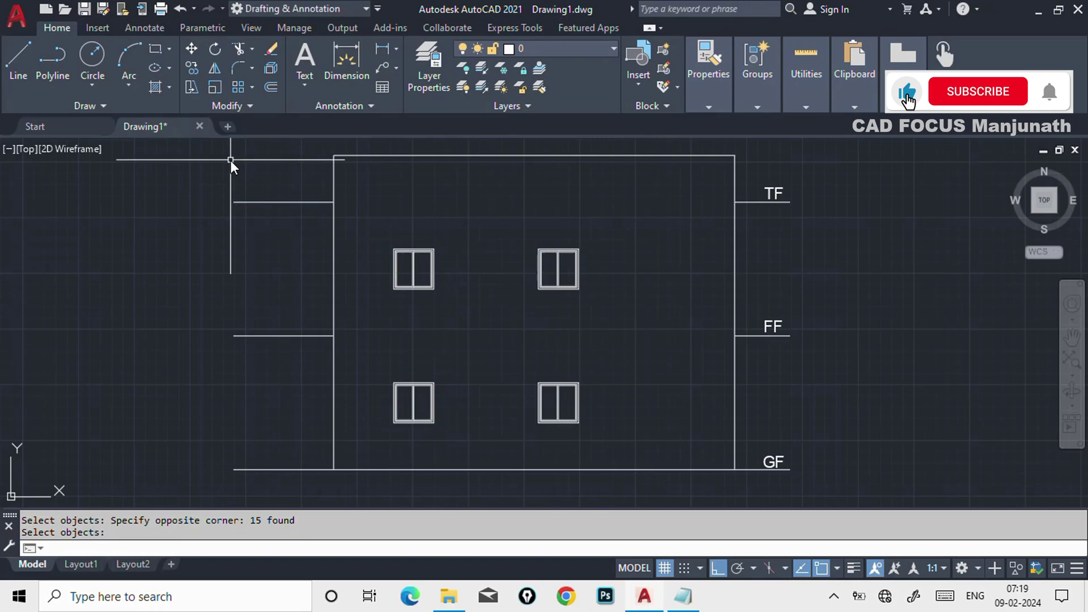
{"action": "key", "text": "Return"}
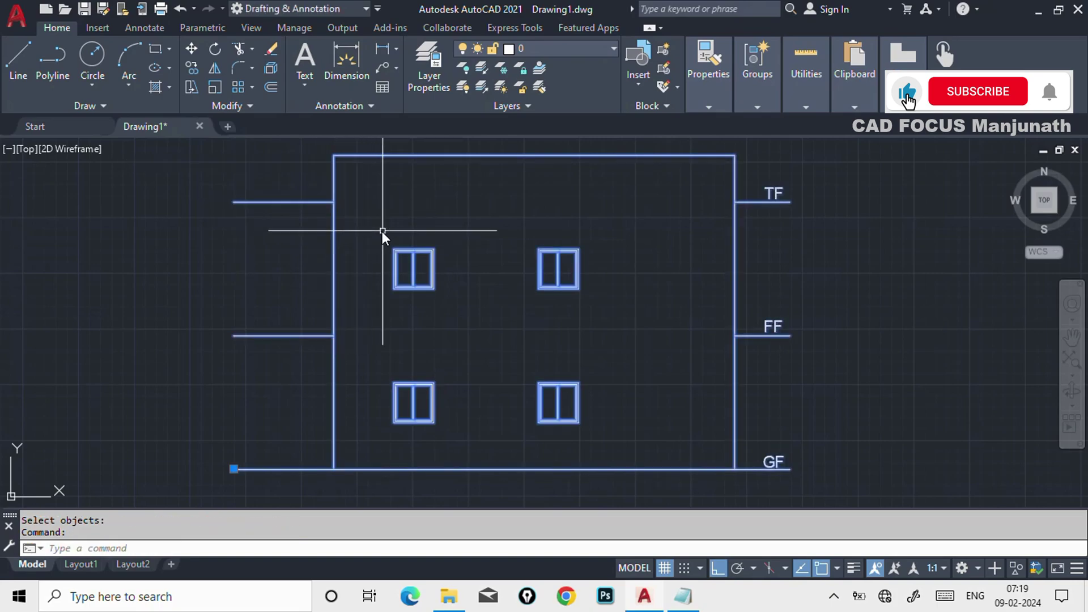
{"action": "key", "text": "Escape"}
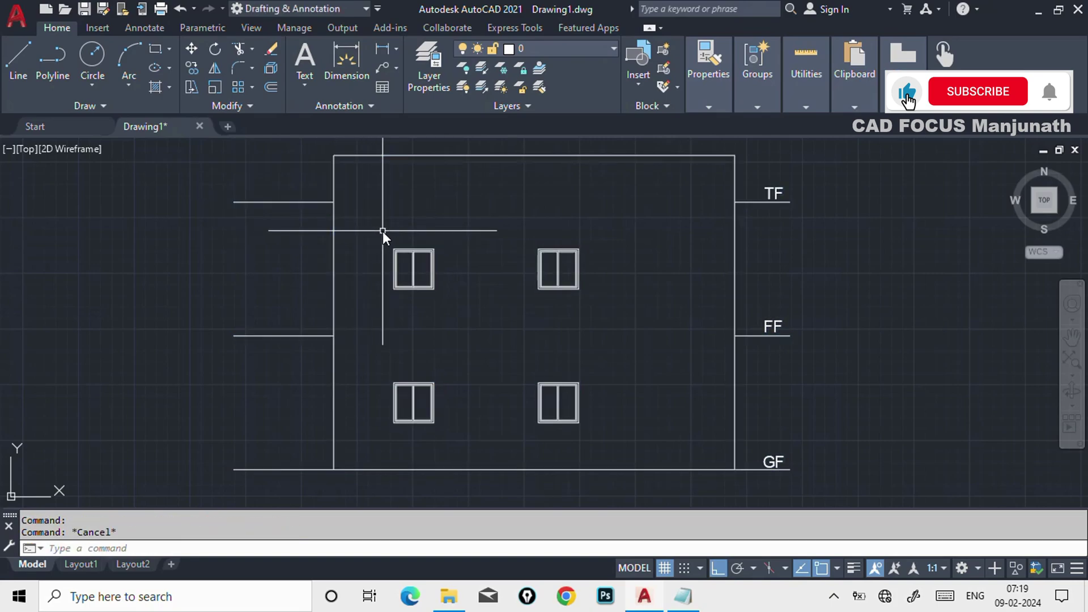
{"action": "key", "text": "ctrl+z"}
{"action": "key", "text": "Escape"}
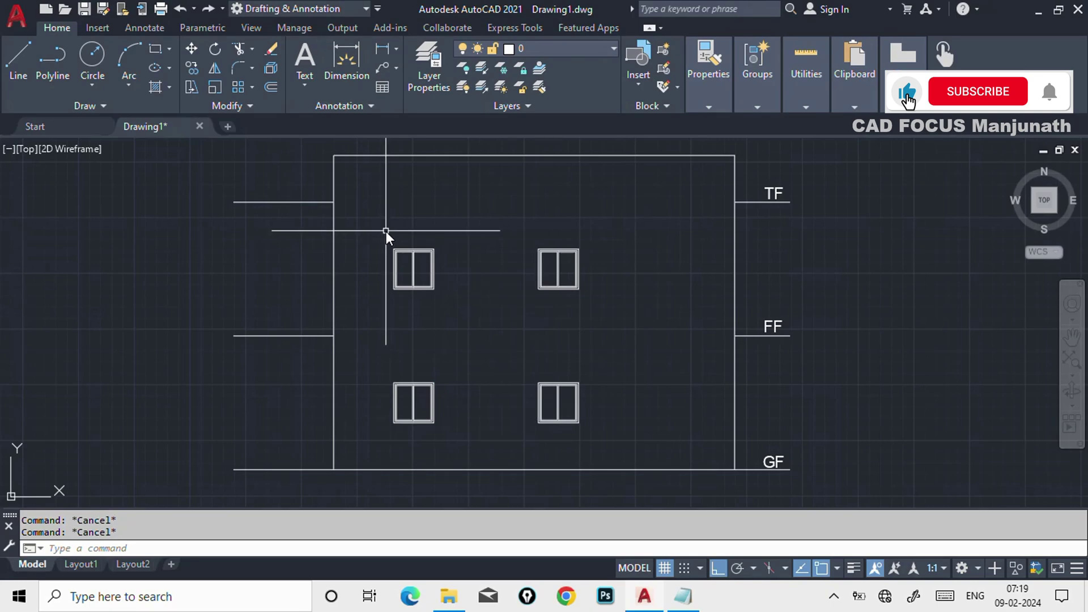
{"action": "scroll", "coordinate": [404, 238], "scroll_direction": "down", "scroll_amount": 2}
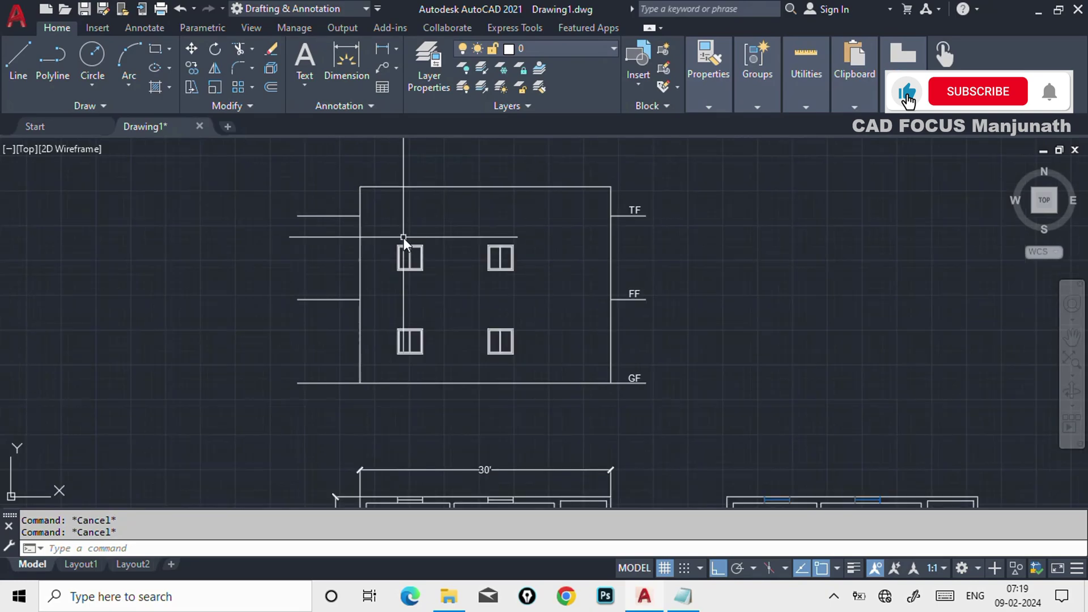
Select the elevation and begin copying it from the GF line's left end, then cancel
{"action": "left_click", "coordinate": [707, 425]}
{"action": "left_click", "coordinate": [334, 205]}
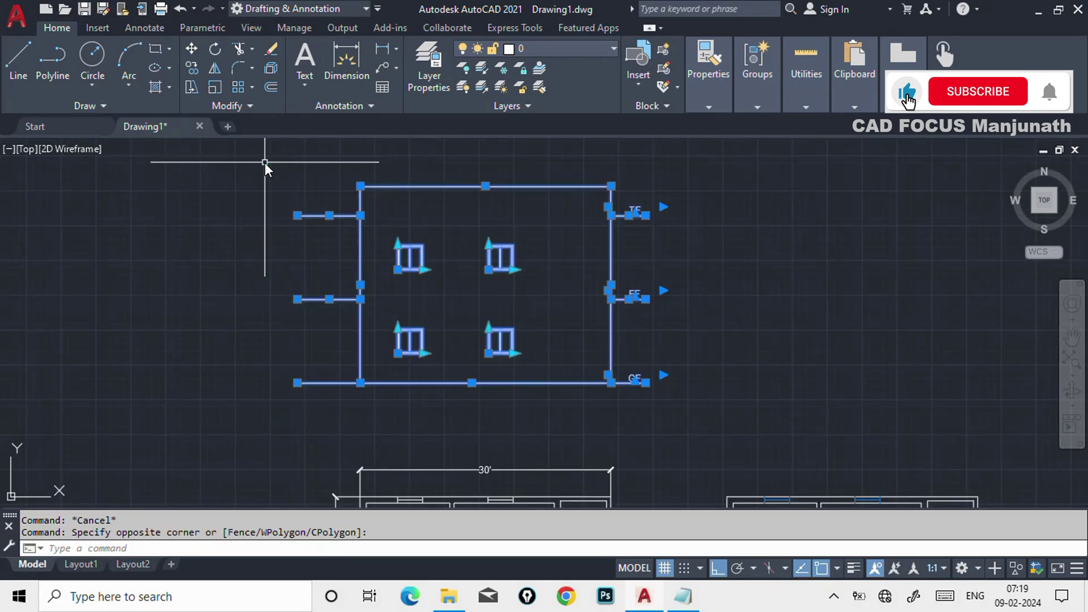
{"action": "right_click", "coordinate": [369, 253]}
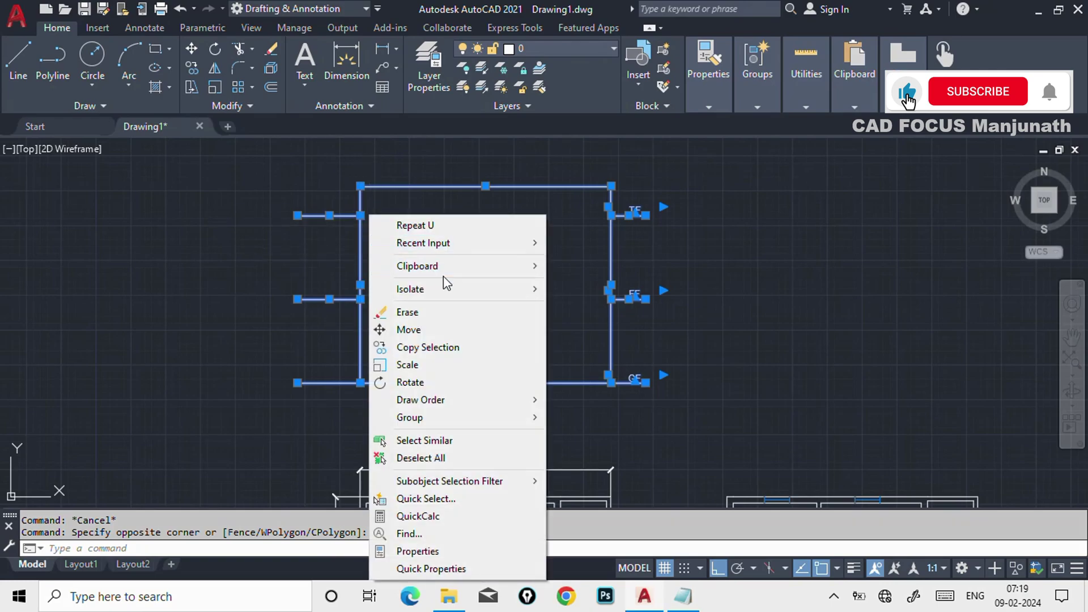
{"action": "left_click", "coordinate": [437, 346]}
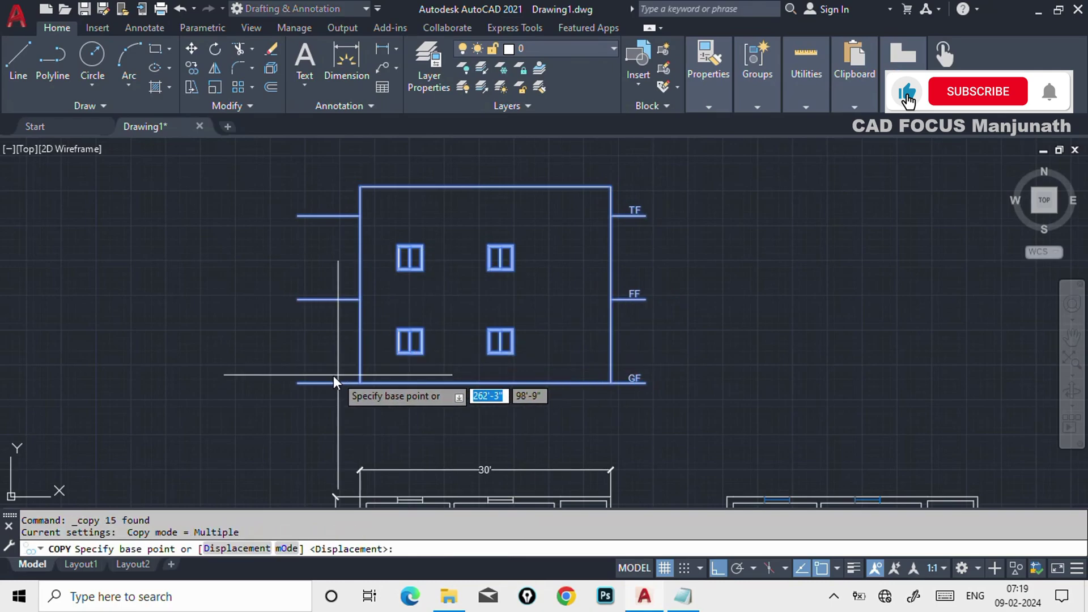
{"action": "left_click", "coordinate": [294, 385]}
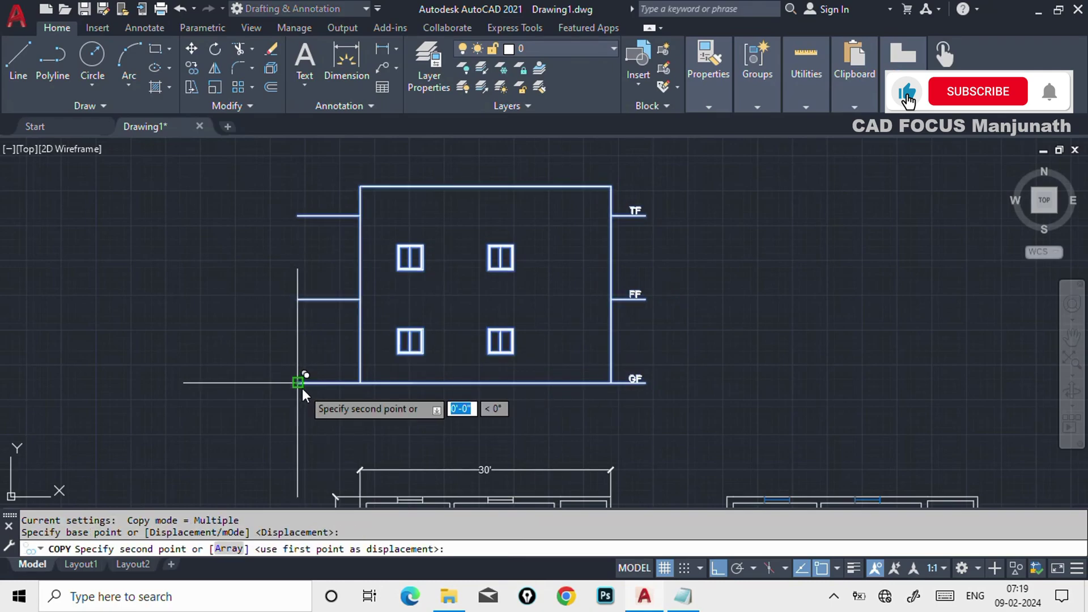
{"action": "key", "text": "Escape"}
{"action": "key", "text": "Escape"}
Copy with Base Point the 15 elevation objects, basing at the GF line's left end
{"action": "right_click", "coordinate": [702, 344]}
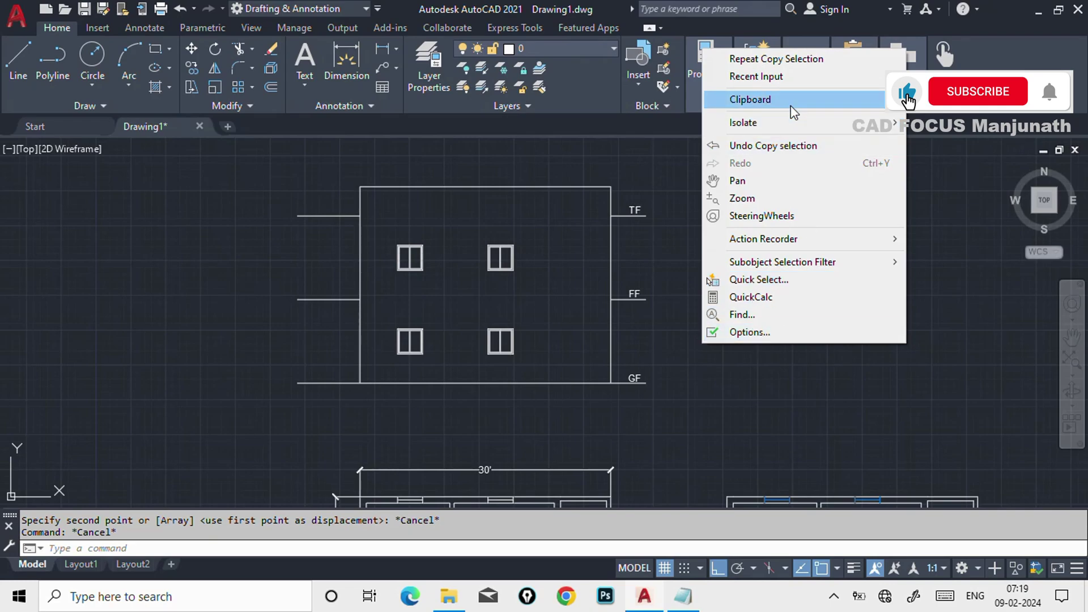
{"action": "mouse_move", "coordinate": [790, 108]}
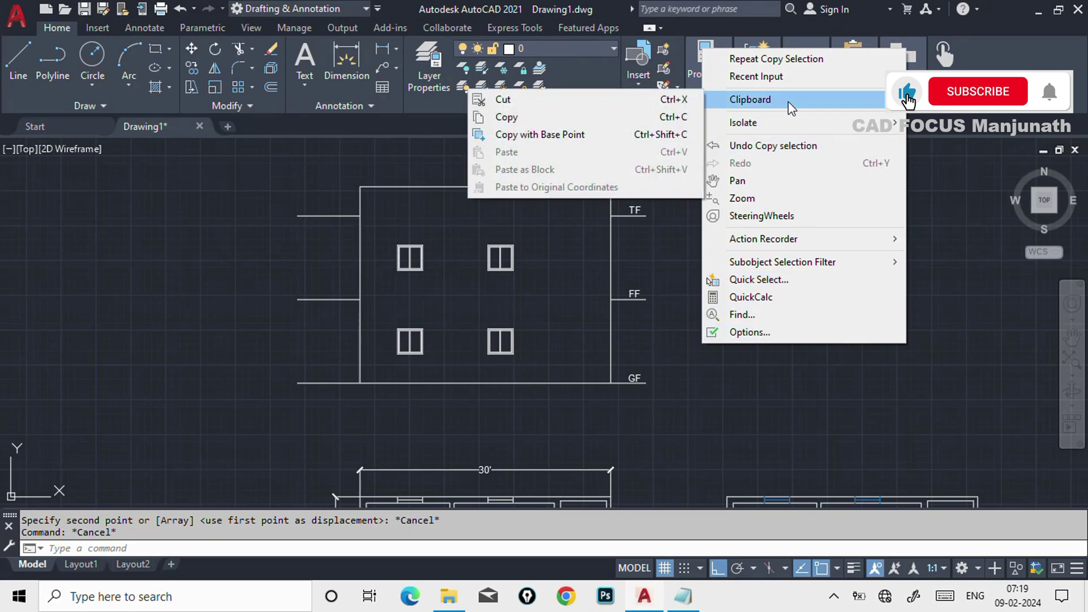
{"action": "left_click", "coordinate": [606, 138]}
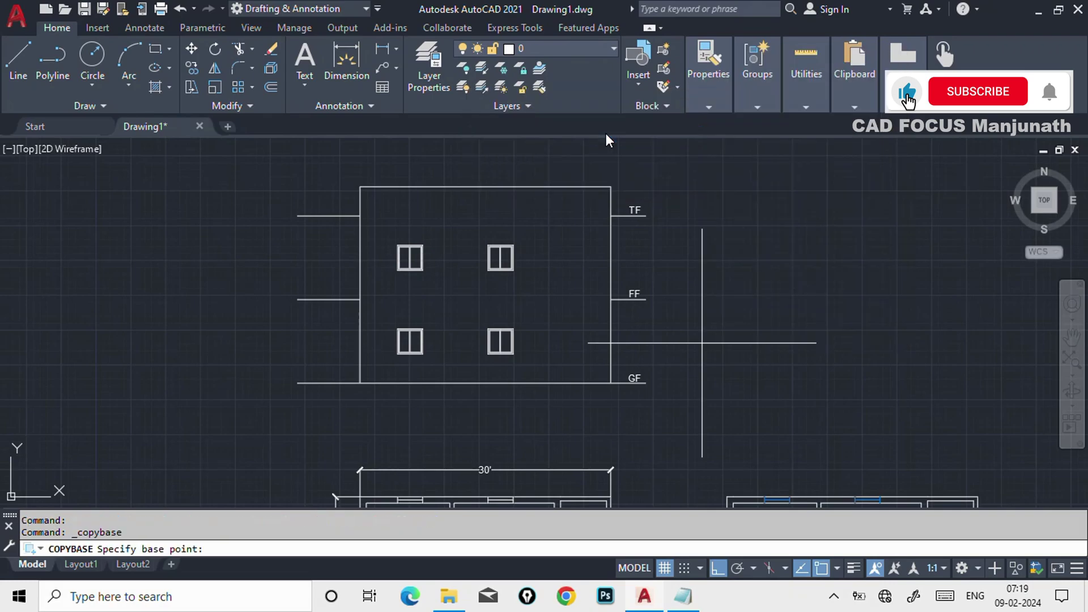
{"action": "left_click", "coordinate": [301, 385]}
{"action": "left_click", "coordinate": [705, 403]}
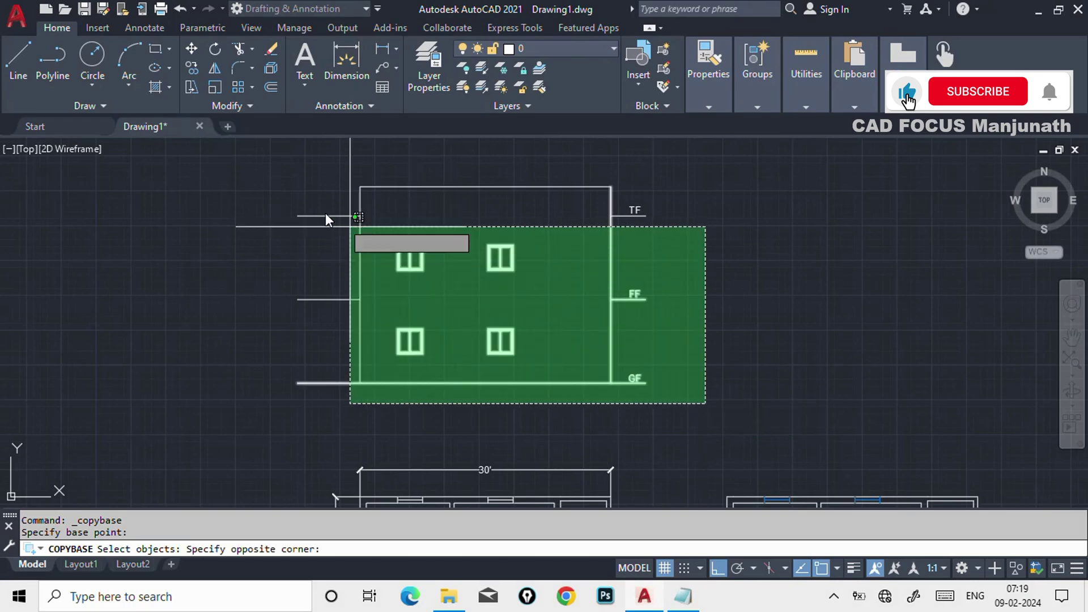
{"action": "left_click", "coordinate": [270, 168]}
{"action": "key", "text": "Return"}
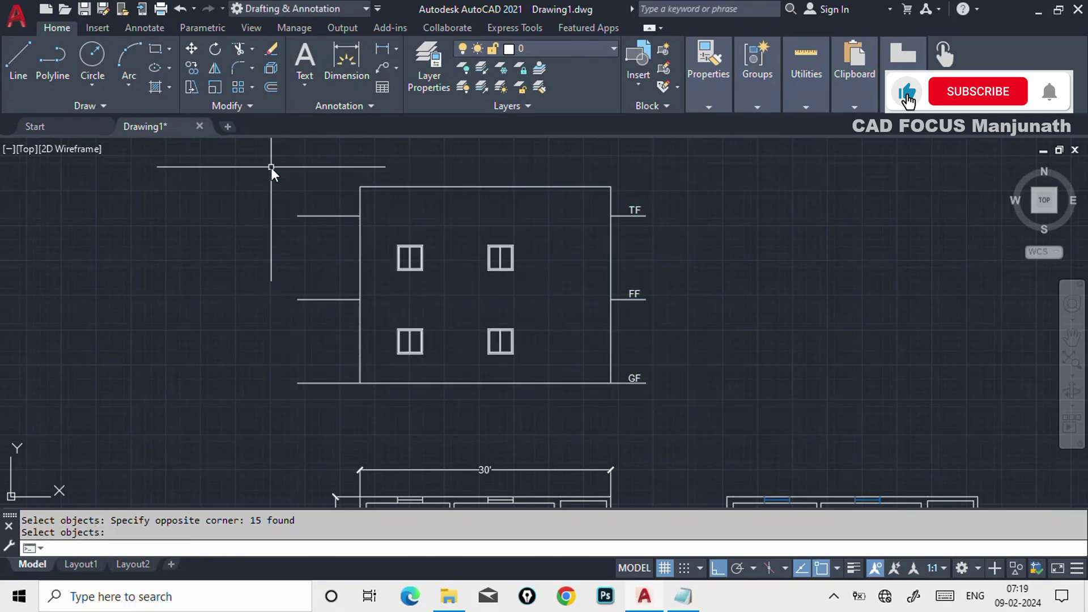
{"action": "key", "text": "Return"}
{"action": "left_click", "coordinate": [358, 233]}
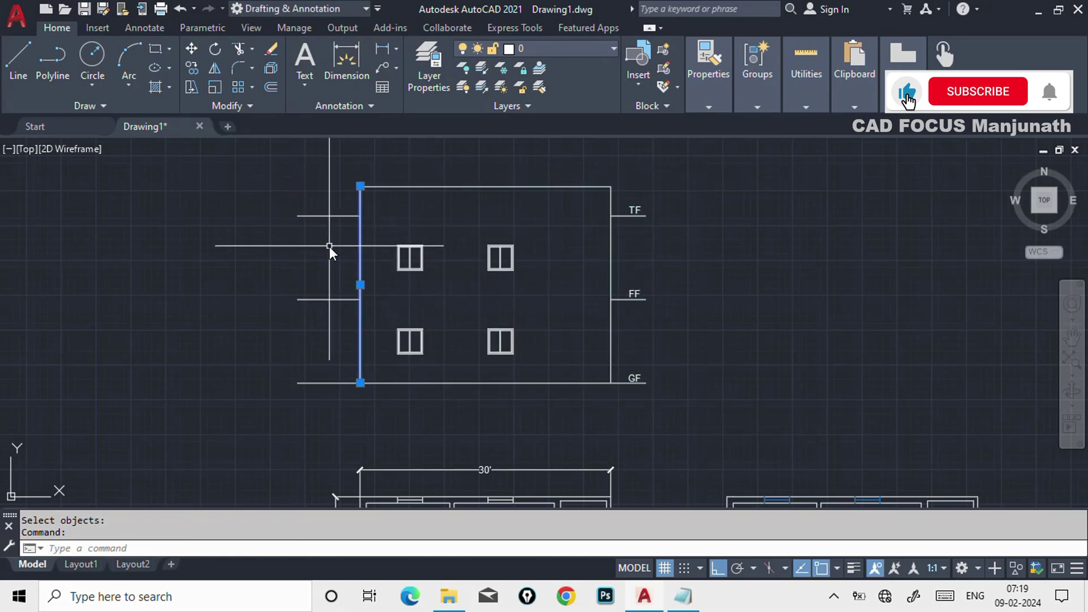
{"action": "key", "text": "Escape"}
{"action": "key", "text": "Escape"}
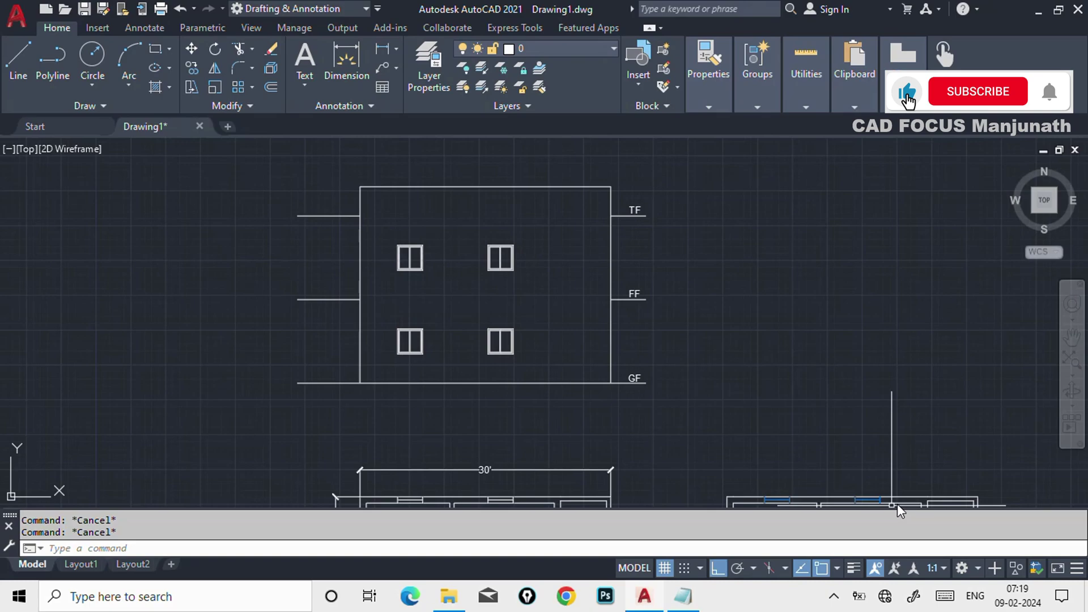
{"action": "left_click", "coordinate": [833, 598]}
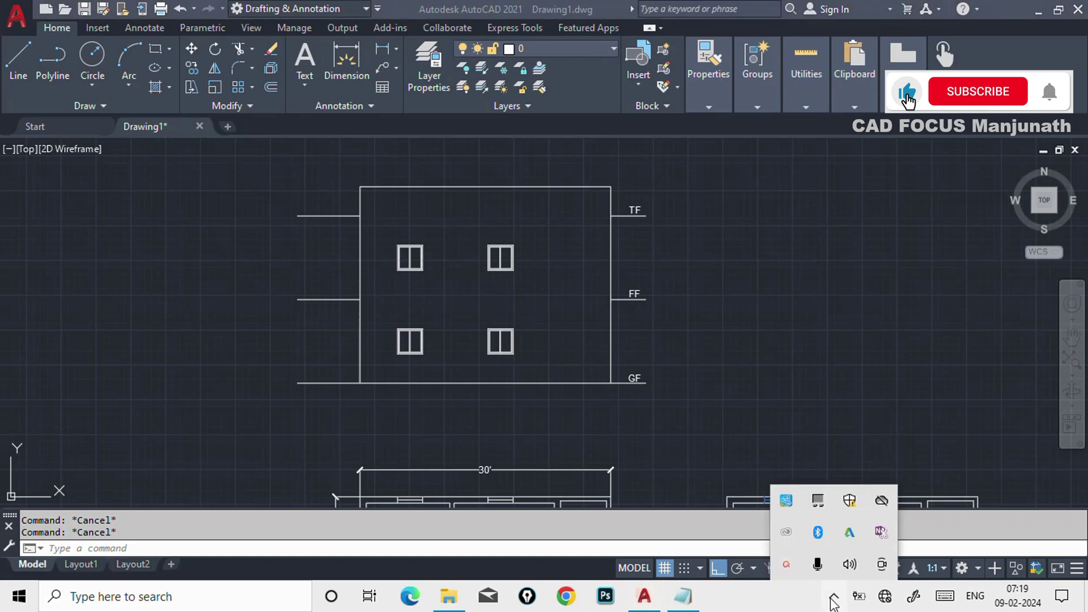
Copy the selected elevation to the clipboard with its base point at the lower-left corner
{"action": "left_click", "coordinate": [786, 564]}
{"action": "left_click", "coordinate": [848, 528]}
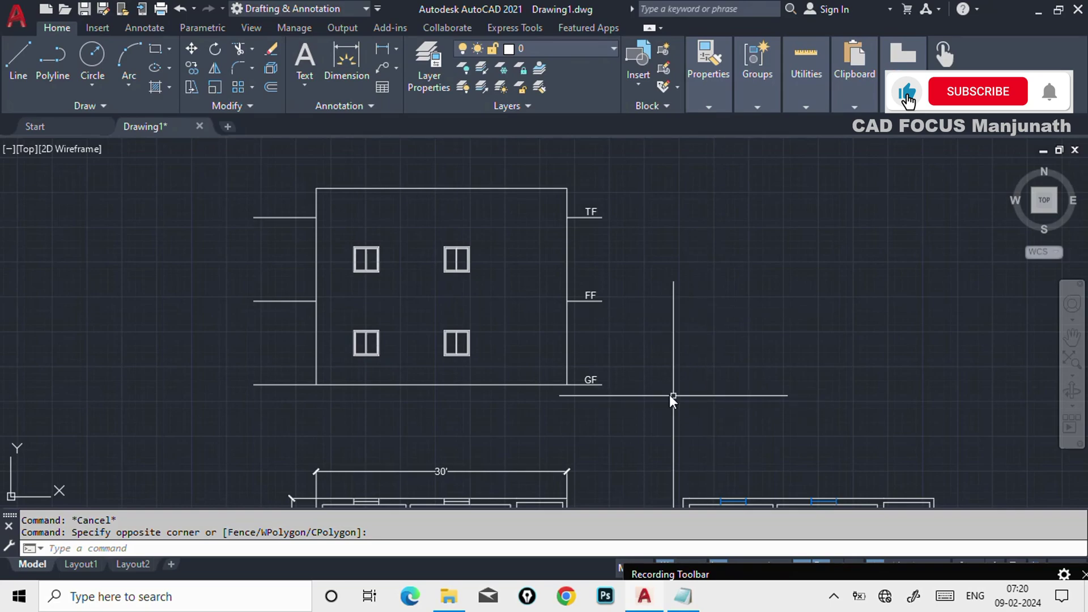
{"action": "middle_click_drag", "start_coordinate": [664, 321], "coordinate": [674, 325]}
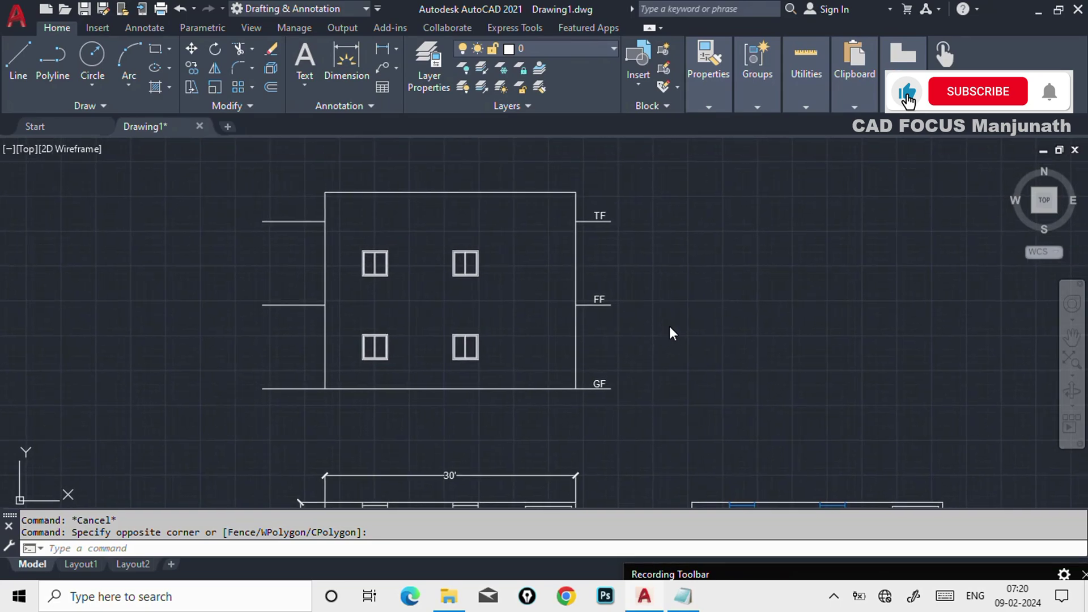
{"action": "left_click", "coordinate": [659, 417]}
{"action": "left_click", "coordinate": [249, 164]}
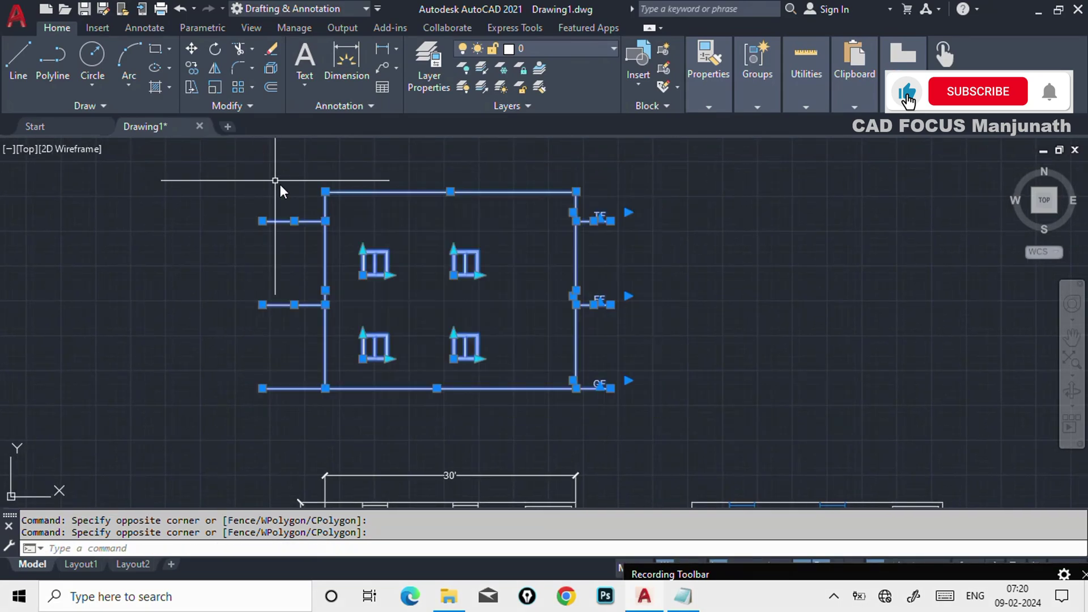
{"action": "right_click", "coordinate": [378, 192]}
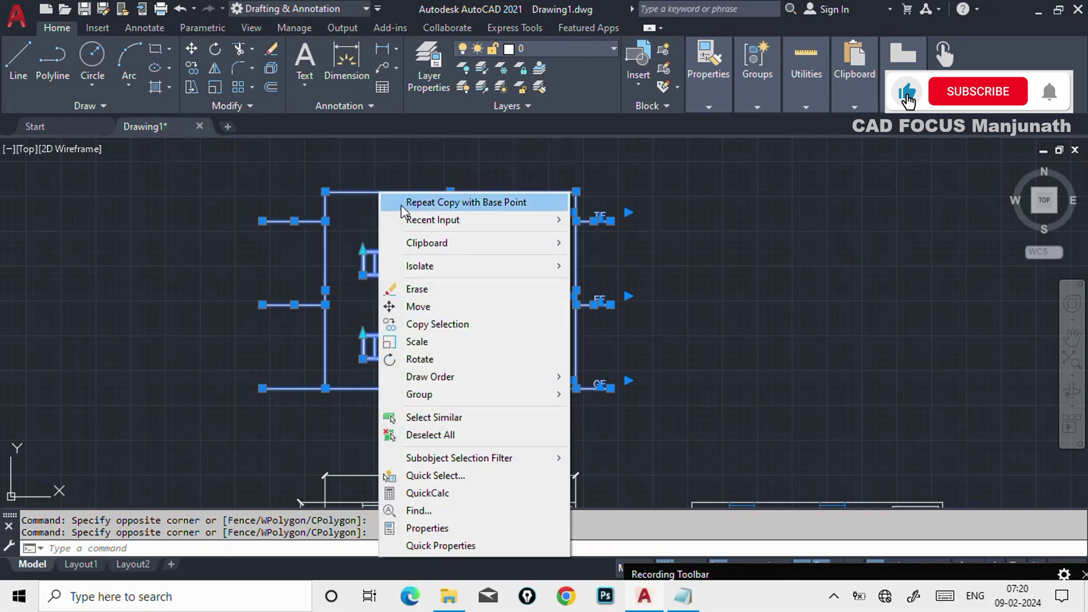
{"action": "mouse_move", "coordinate": [448, 248]}
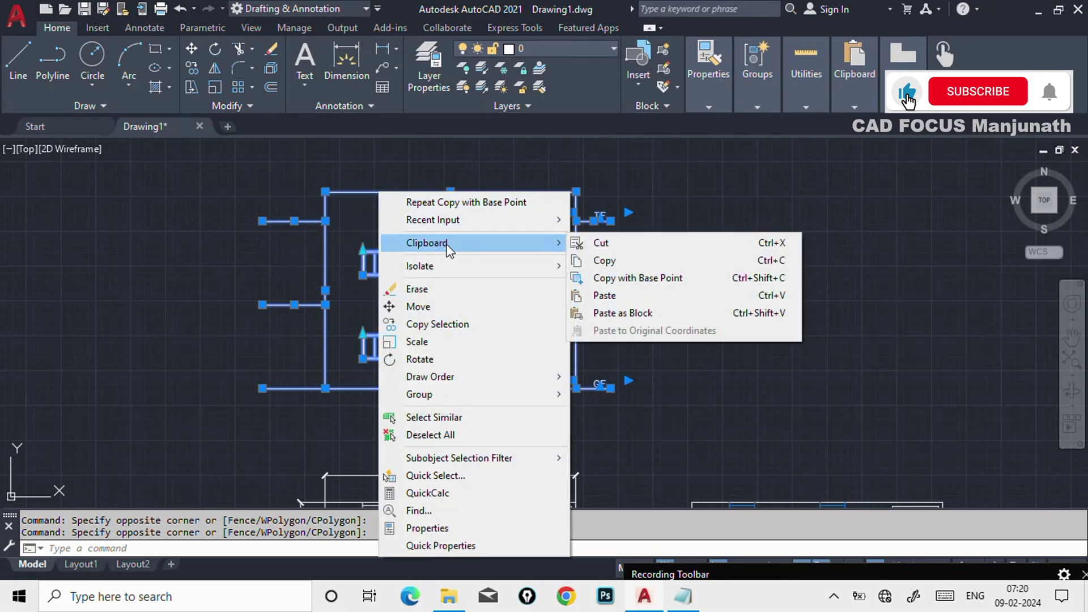
{"action": "left_click", "coordinate": [636, 278]}
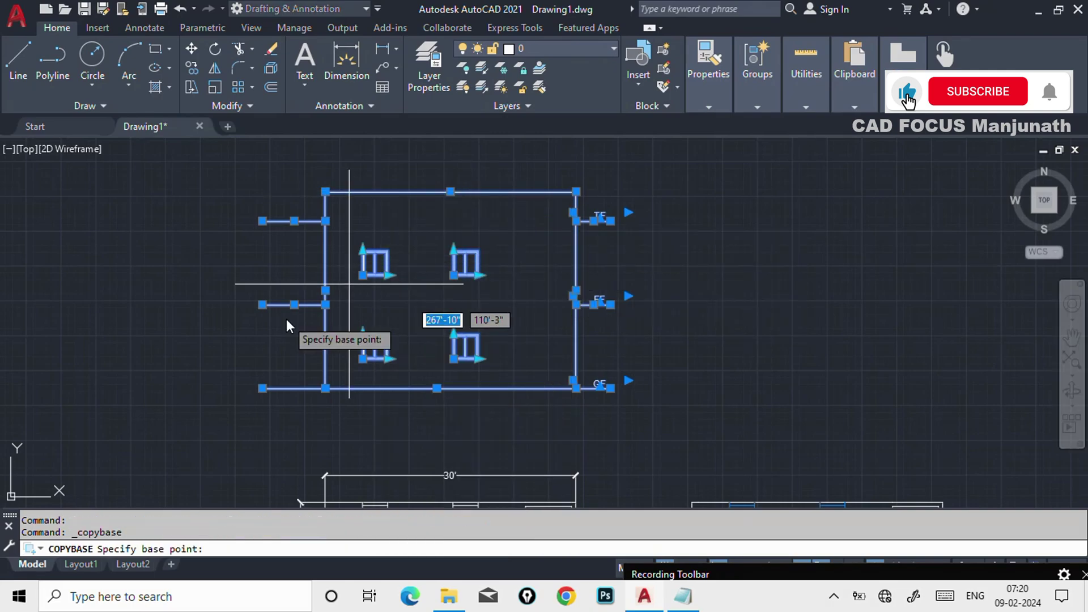
{"action": "left_click", "coordinate": [261, 390]}
{"action": "key", "text": "Escape"}
{"action": "key", "text": "Escape"}
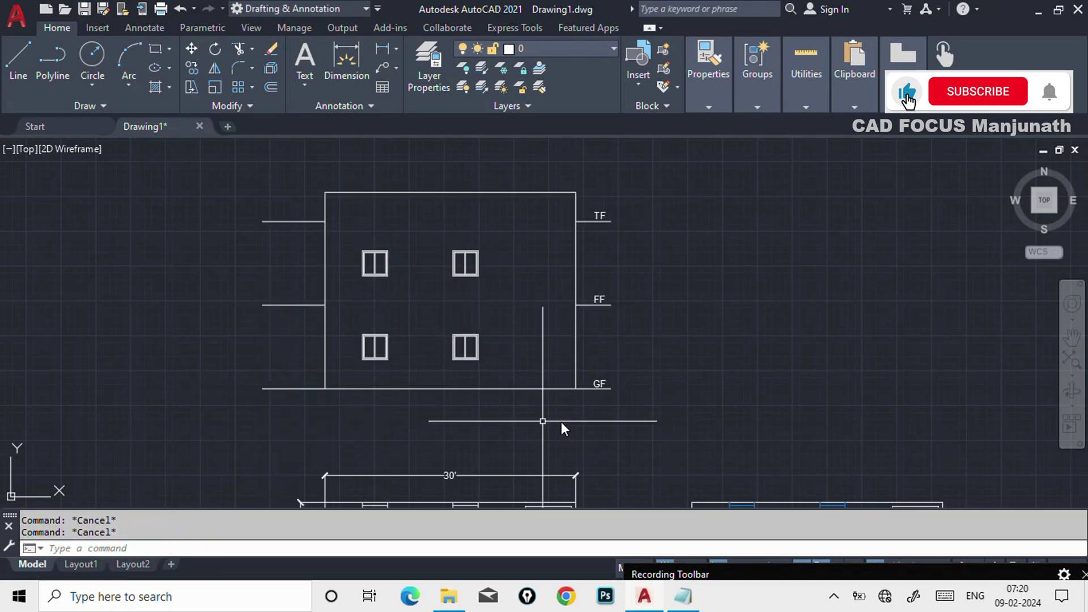
Paste the clipboard elevation as a block beside the original
{"action": "right_click", "coordinate": [708, 287]}
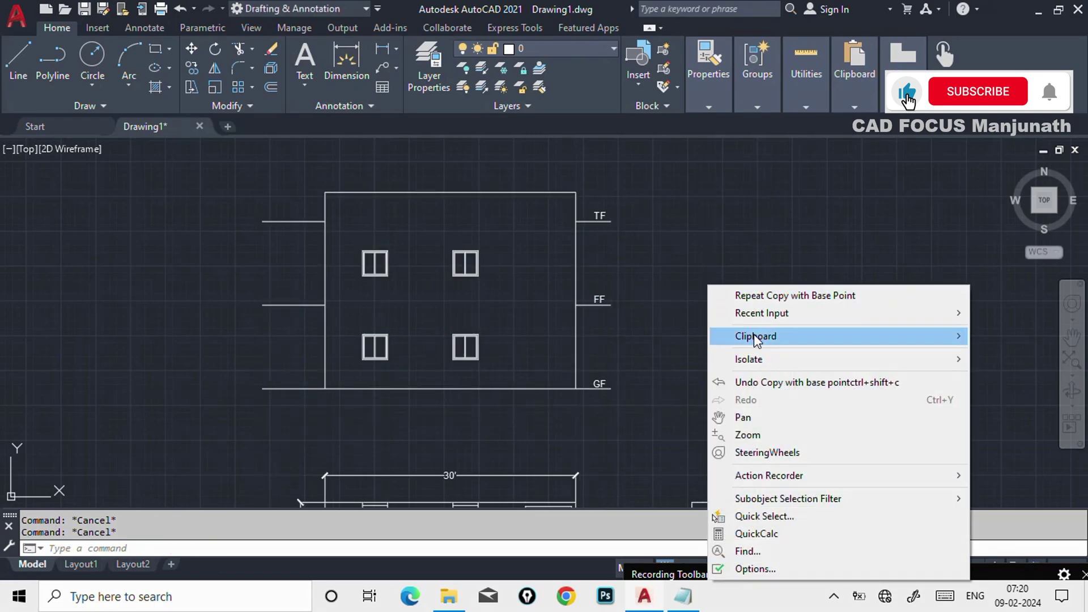
{"action": "mouse_move", "coordinate": [753, 335]}
{"action": "left_click", "coordinate": [592, 405]}
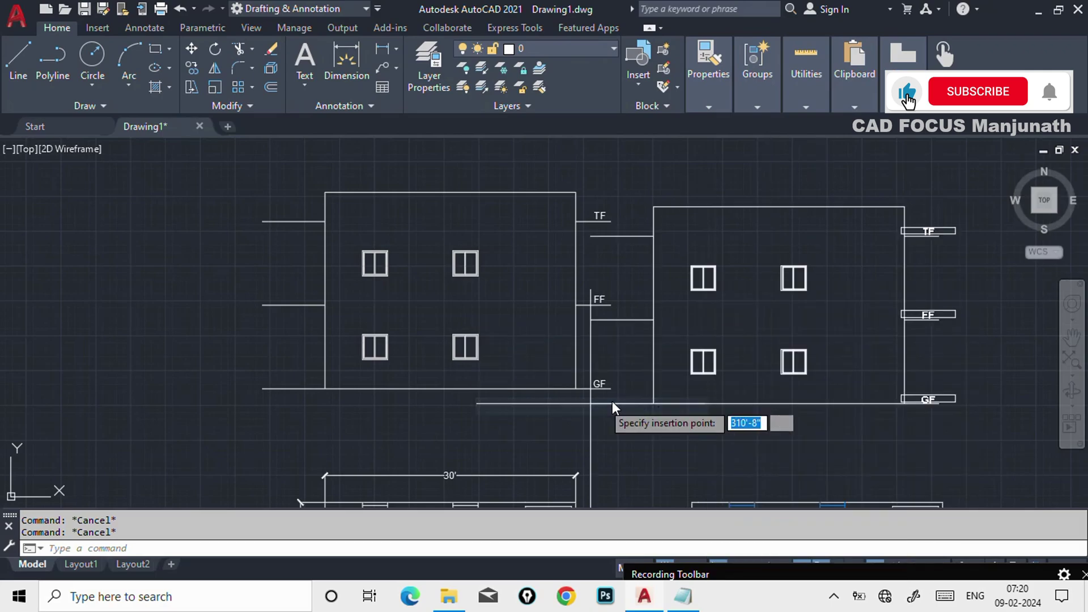